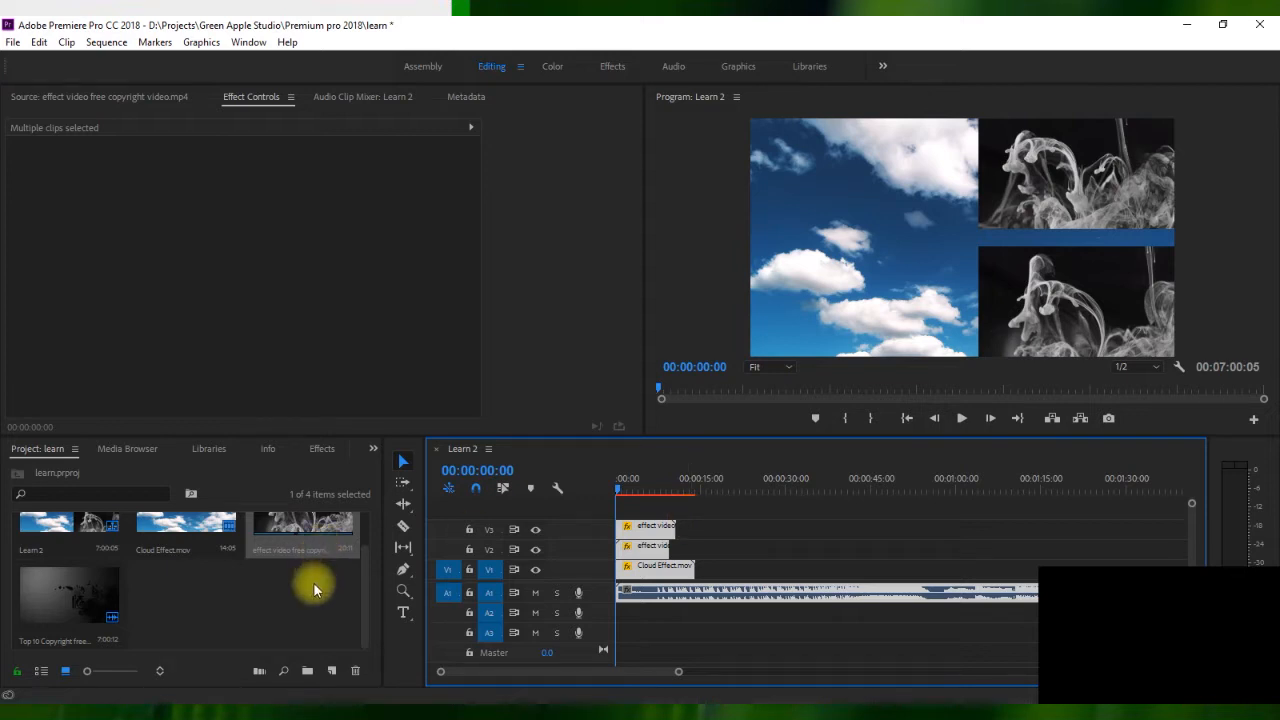
- Undo the previous edits until the project contains no sequences or media
{"action": "mouse_move", "coordinate": [364, 626]}
{"action": "left_mouse_down"}
{"action": "mouse_move", "coordinate": [370, 591]}
{"action": "mouse_move", "coordinate": [370, 618]}
{"action": "mouse_move", "coordinate": [343, 632]}
{"action": "left_mouse_up"}
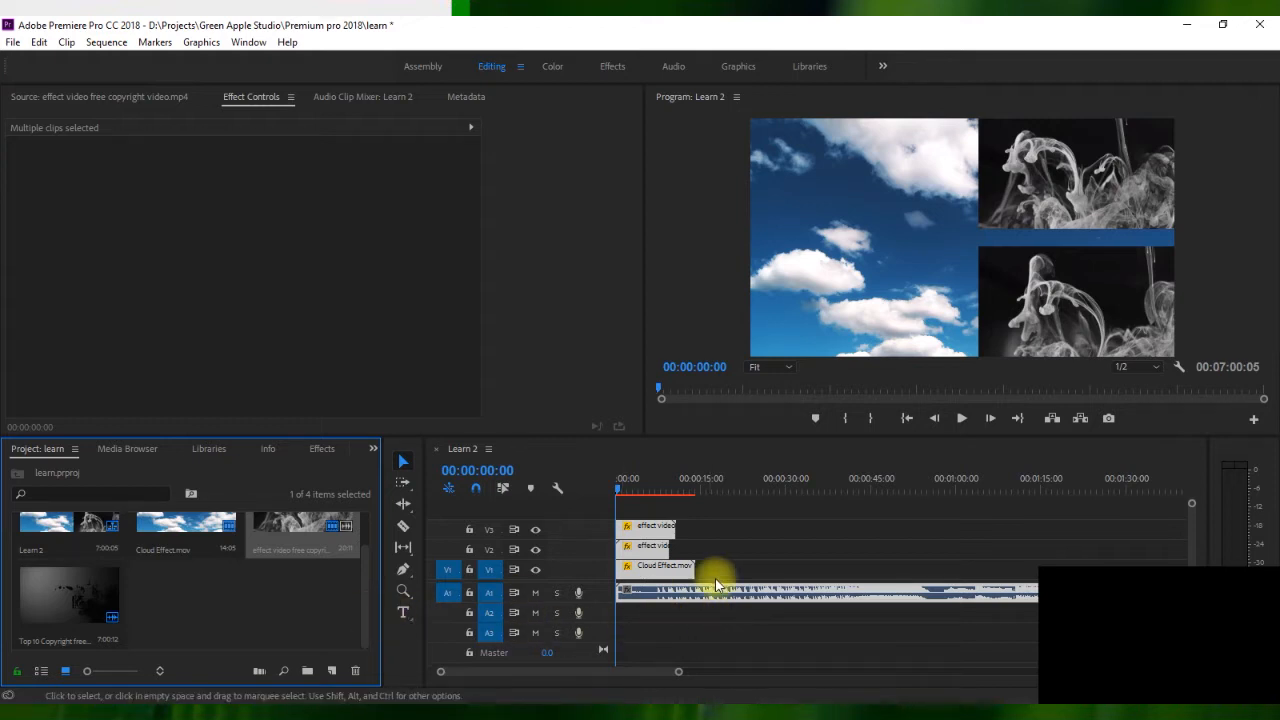
{"action": "key", "text": "ctrl+z"}
{"action": "key", "text": "ctrl+z"}
{"action": "key", "text": "ctrl+z"}
{"action": "key", "text": "ctrl+z"}
{"action": "key", "text": "ctrl+z"}
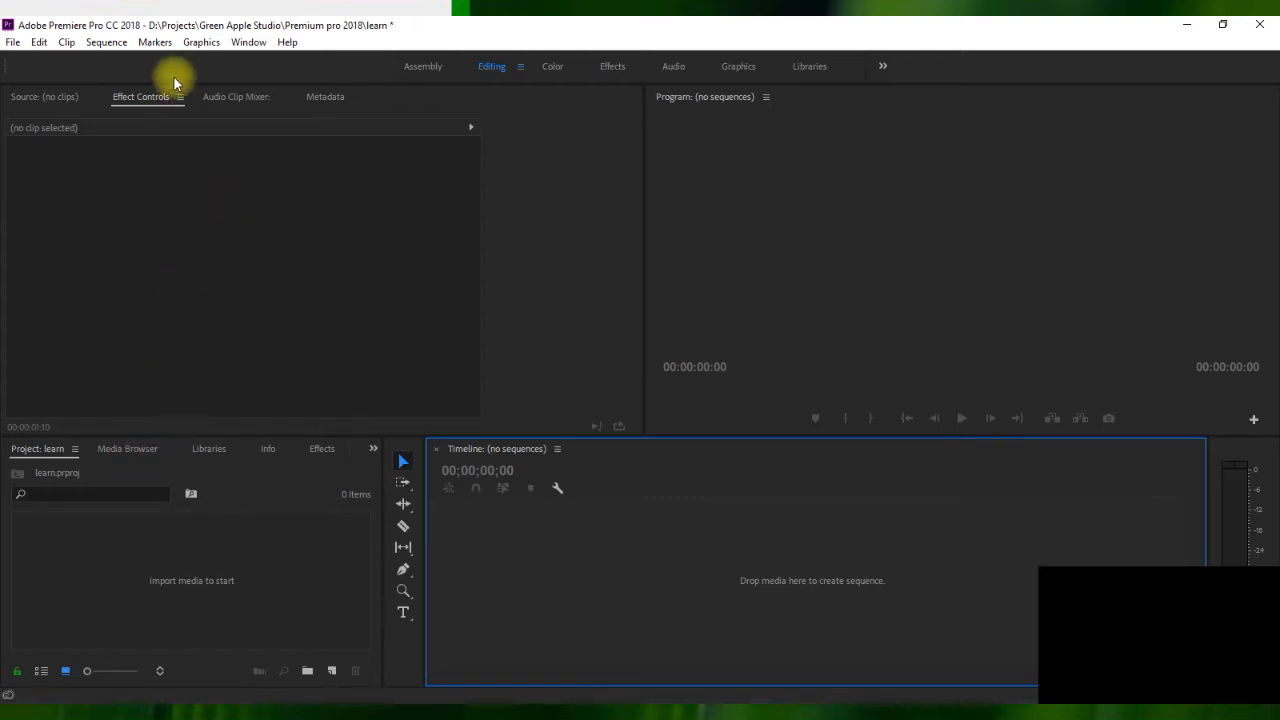
{"action": "left_click", "coordinate": [12, 43]}
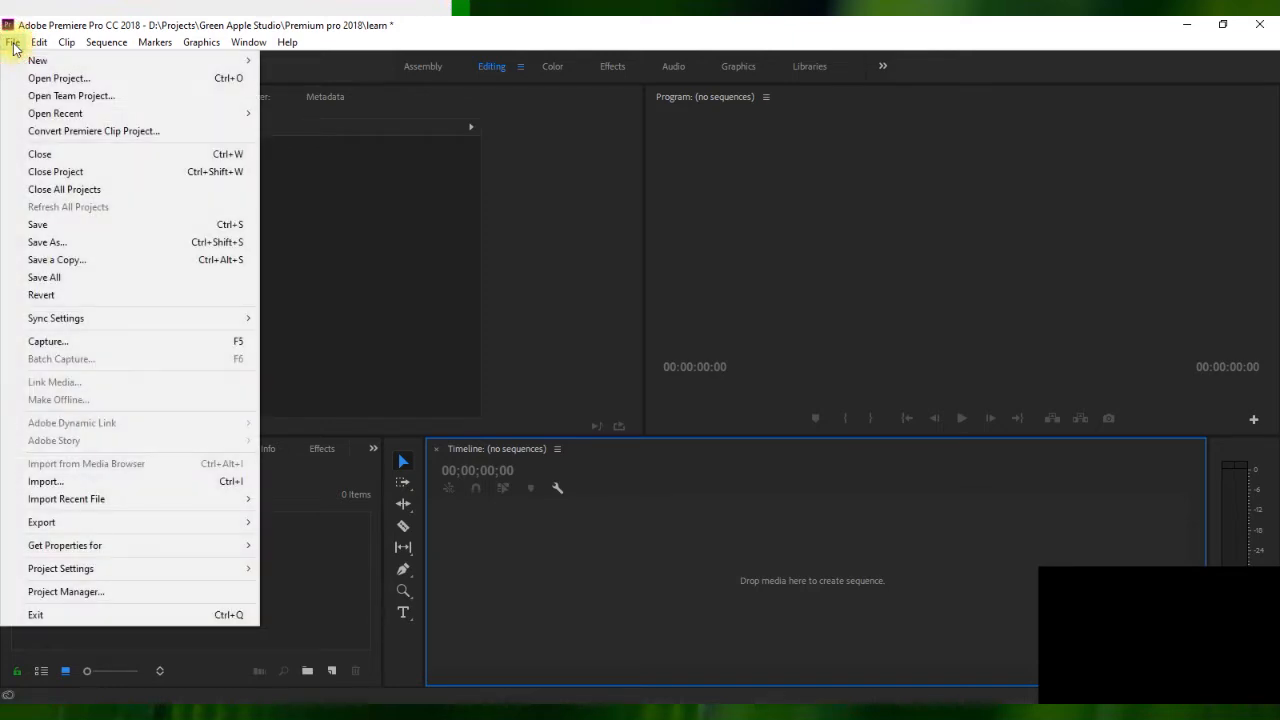
{"action": "left_click", "coordinate": [357, 171]}
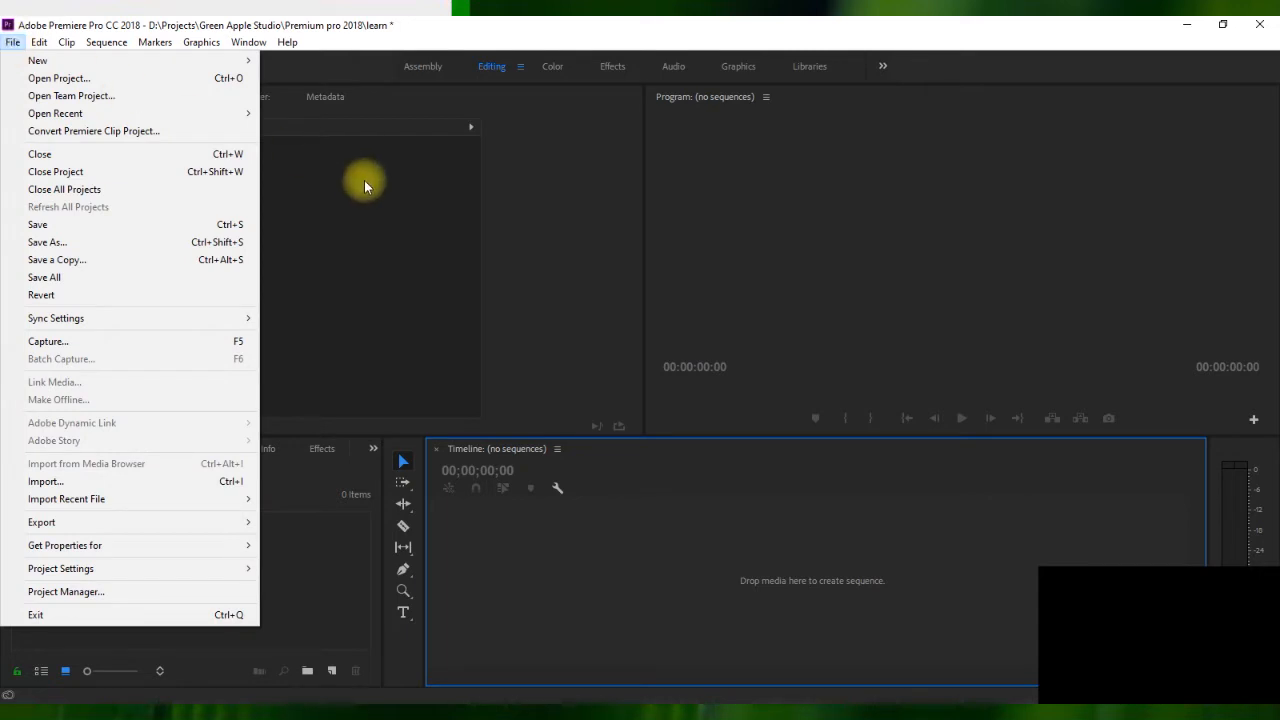
{"action": "left_click", "coordinate": [120, 95]}
{"action": "left_click", "coordinate": [12, 43]}
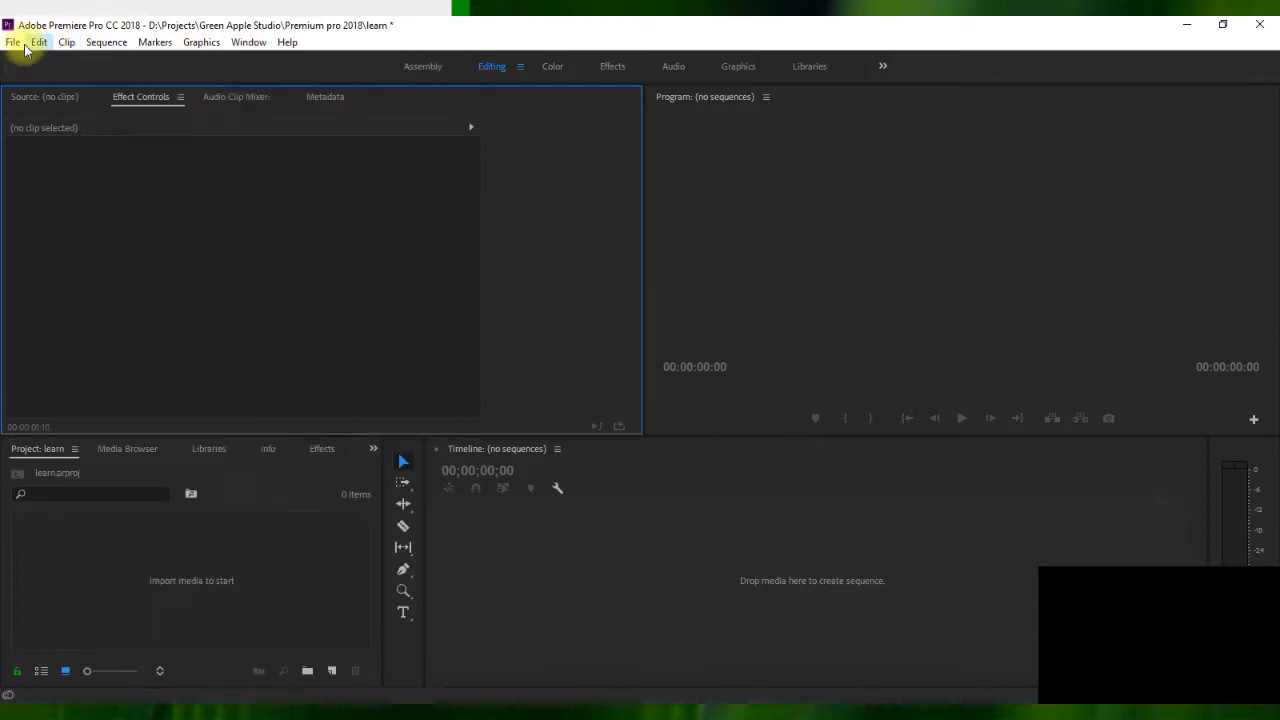
{"action": "mouse_move", "coordinate": [90, 63]}
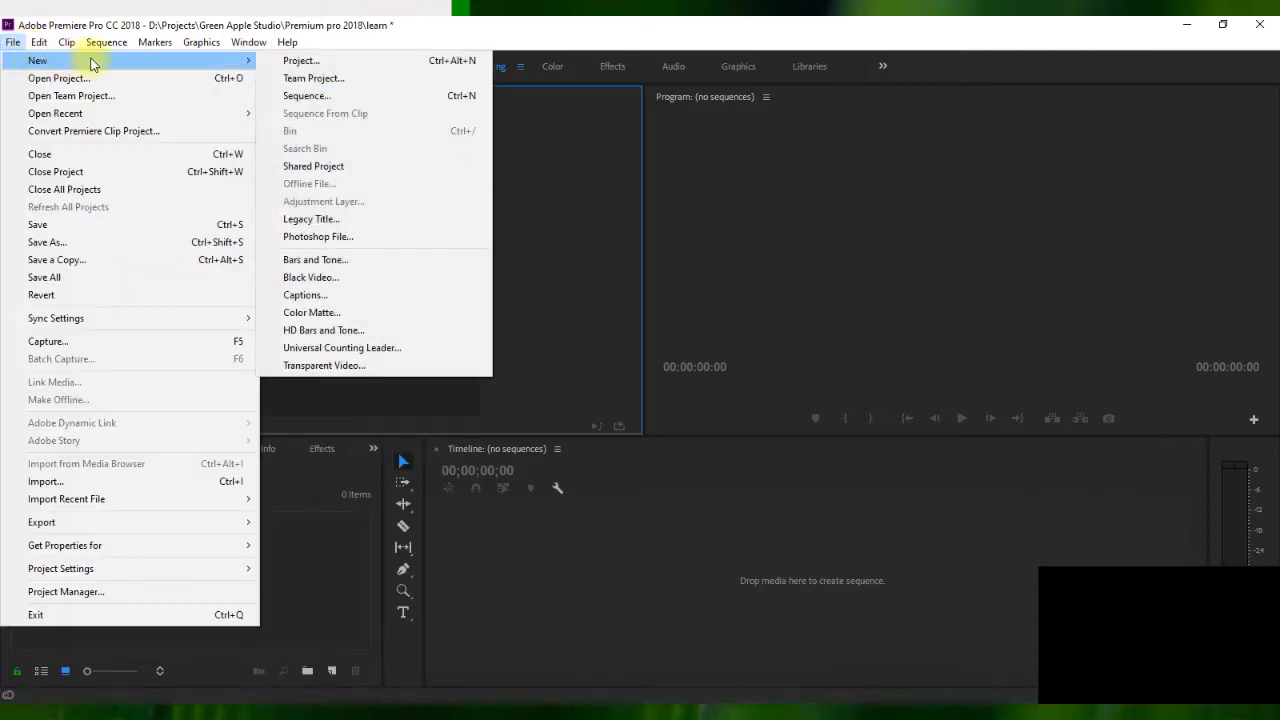
{"action": "left_click", "coordinate": [315, 101]}
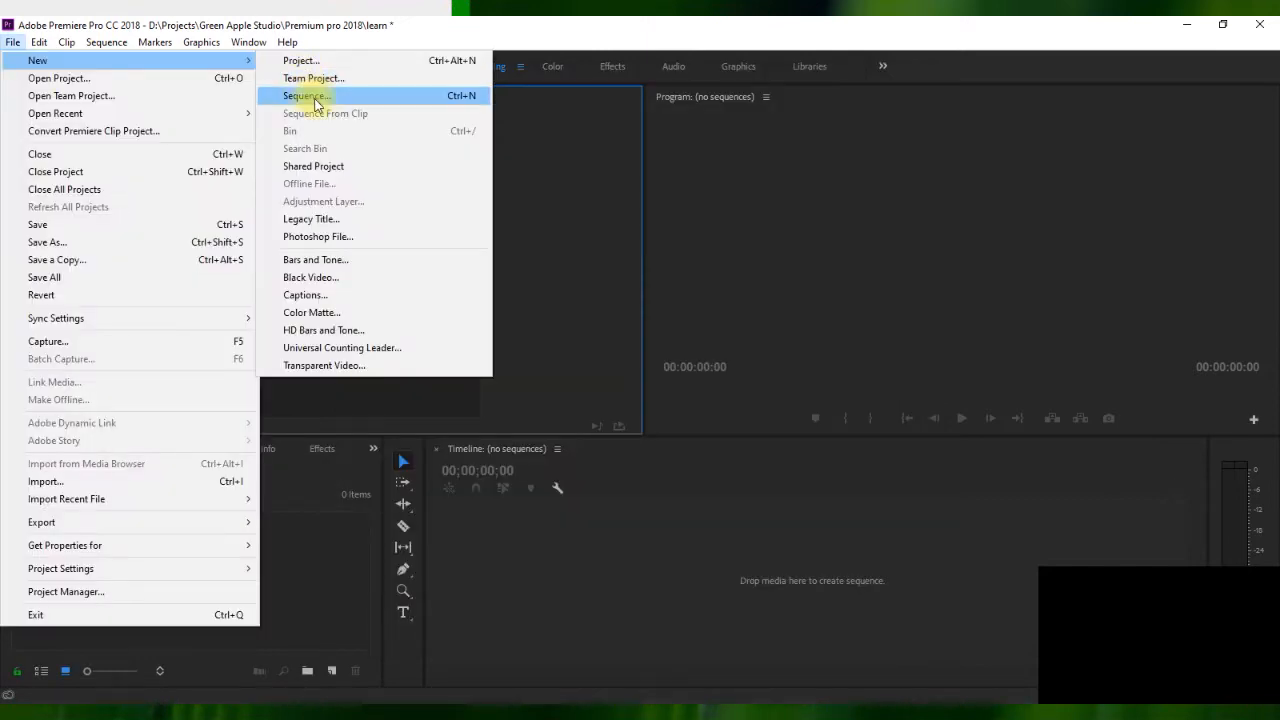
{"action": "left_click", "coordinate": [315, 101]}
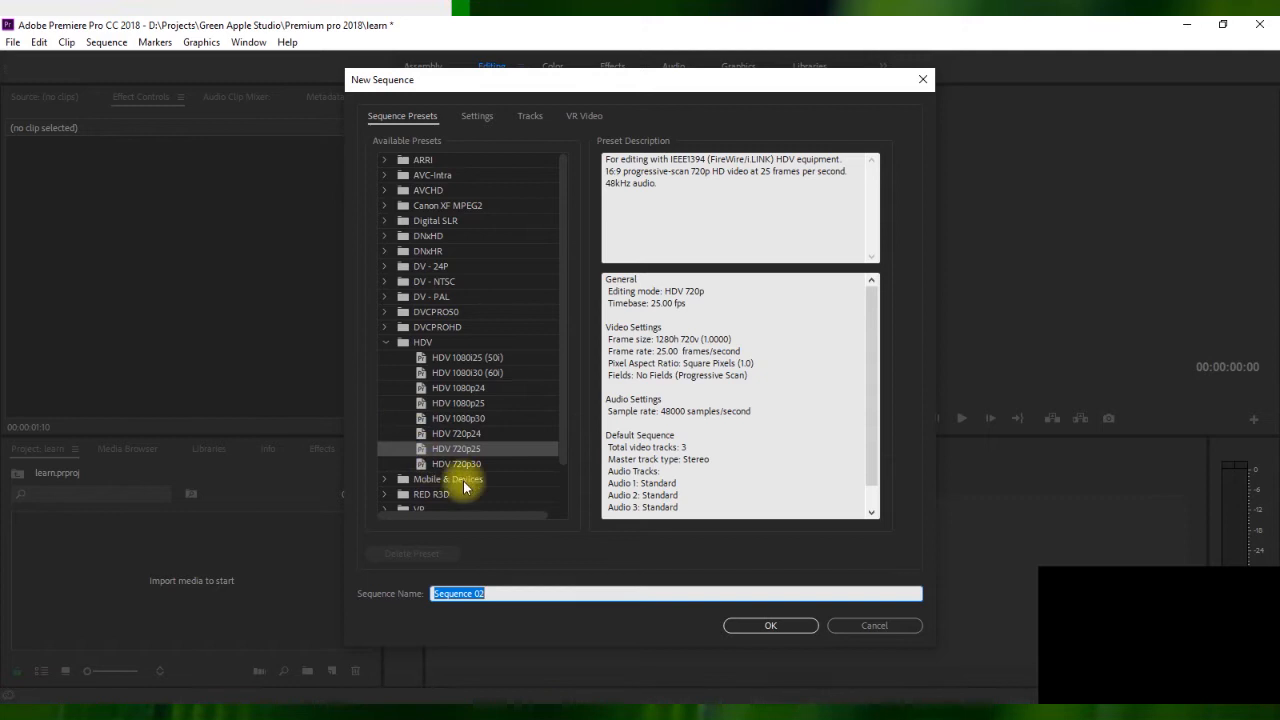
{"action": "left_click", "coordinate": [869, 623]}
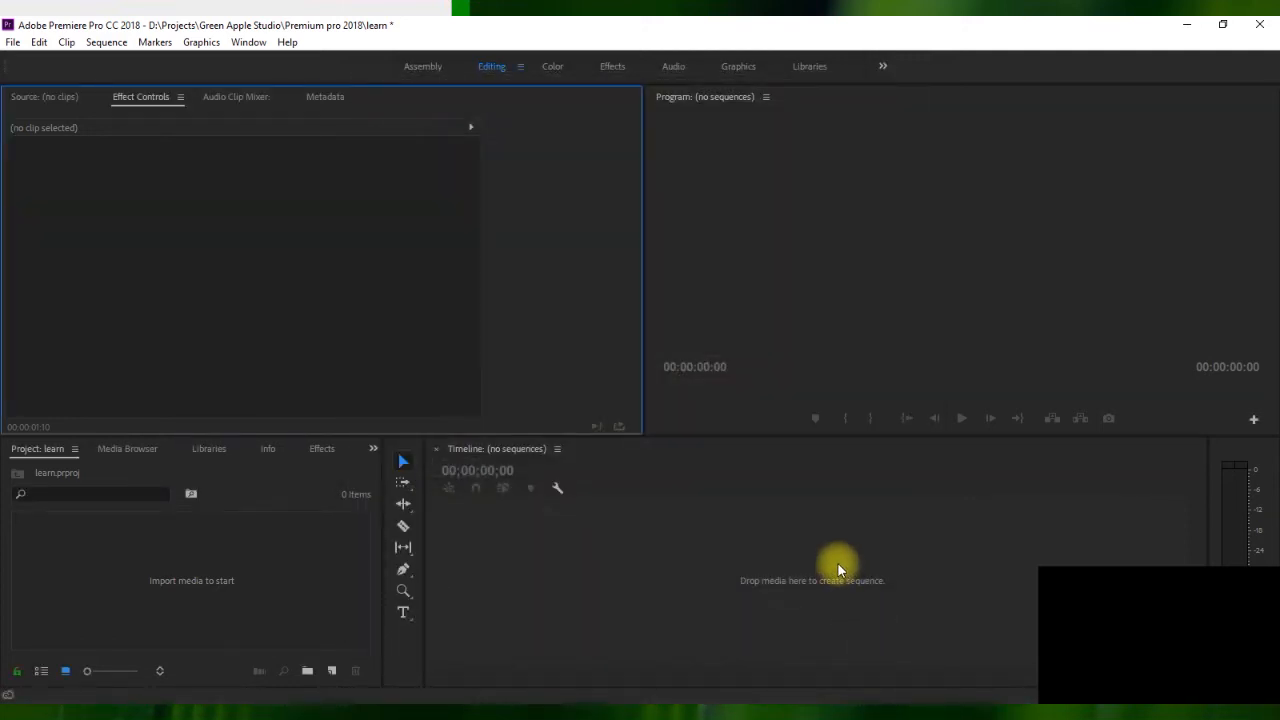
{"action": "key", "text": "ctrl+n"}
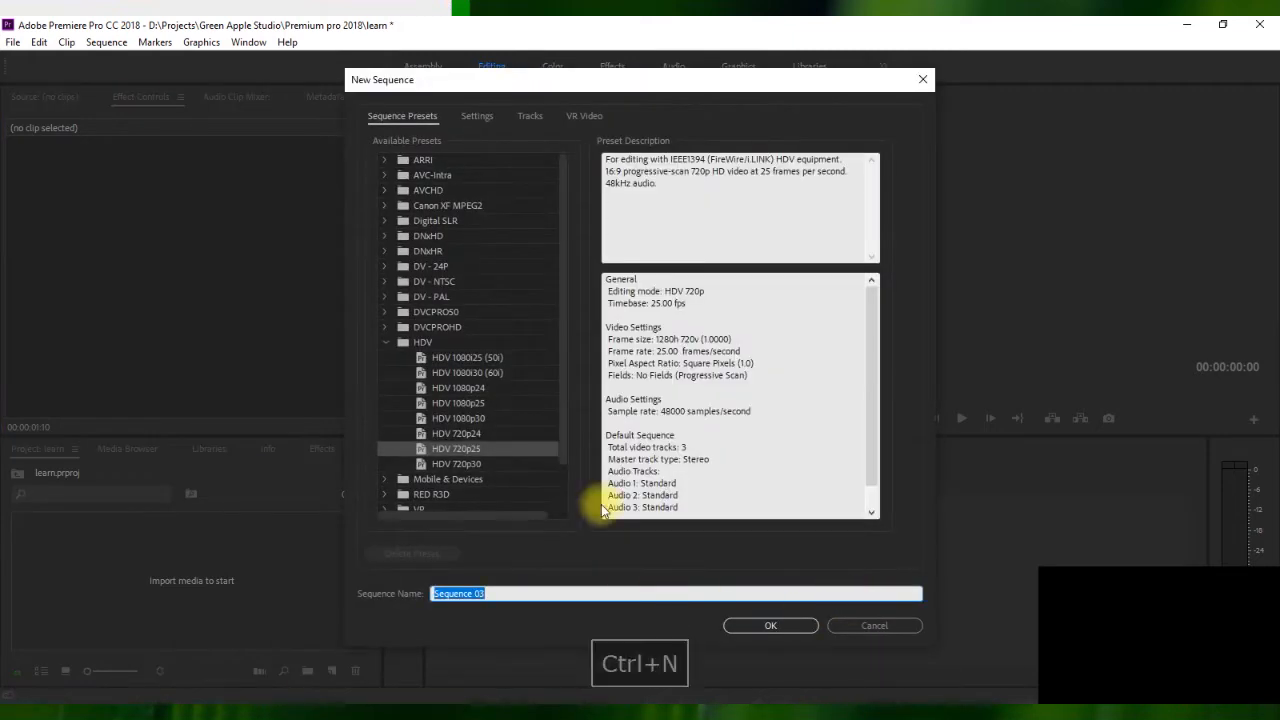
{"action": "left_click", "coordinate": [895, 630]}
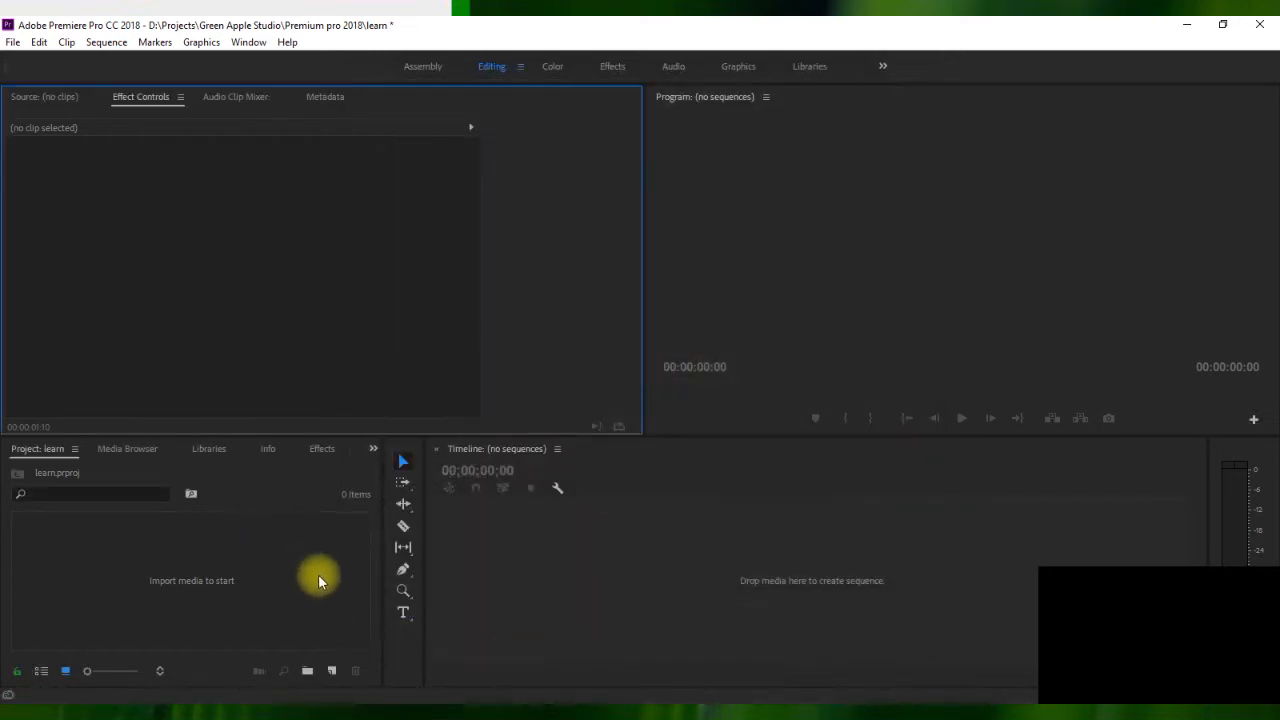
{"action": "right_click", "coordinate": [297, 546]}
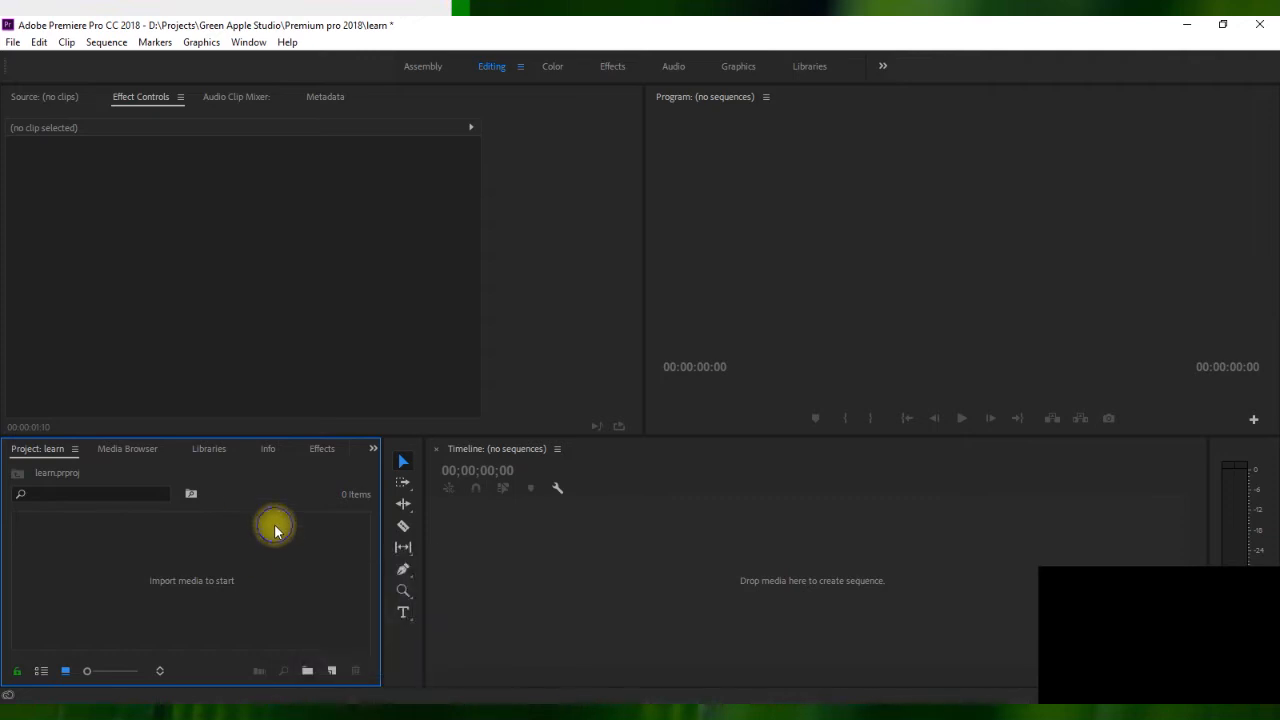
{"action": "right_click", "coordinate": [274, 524]}
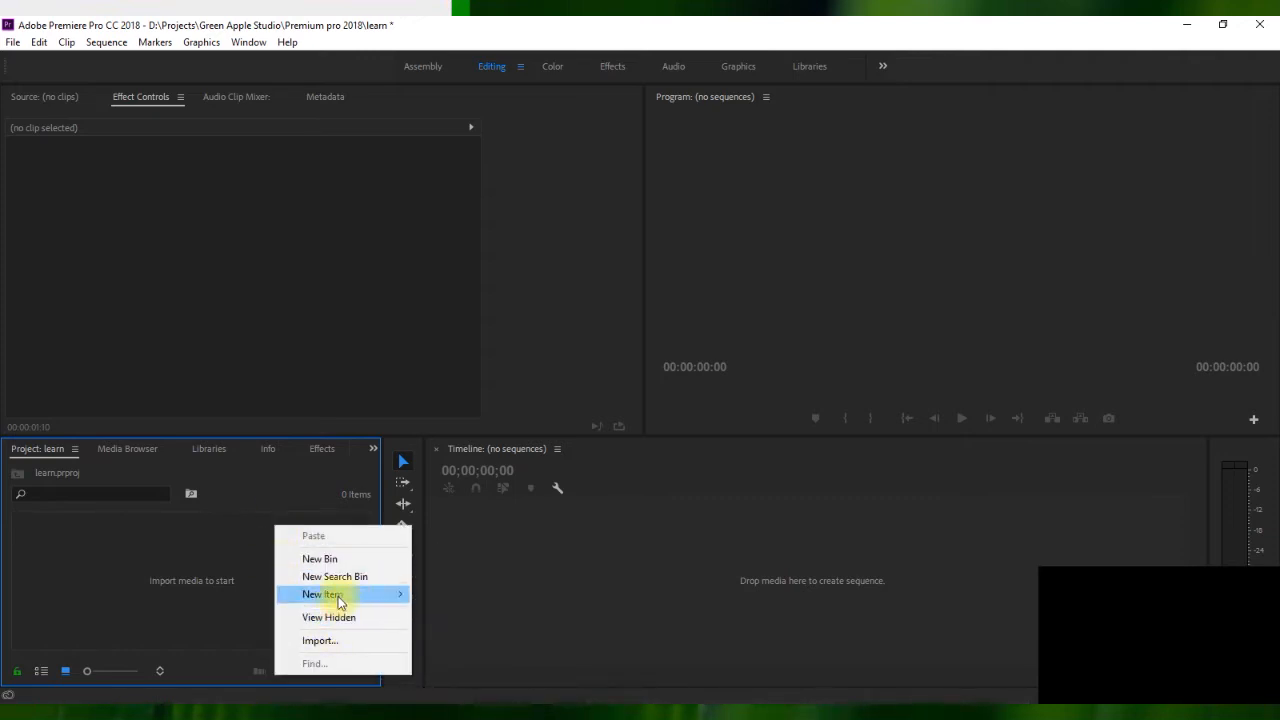
{"action": "mouse_move", "coordinate": [351, 592]}
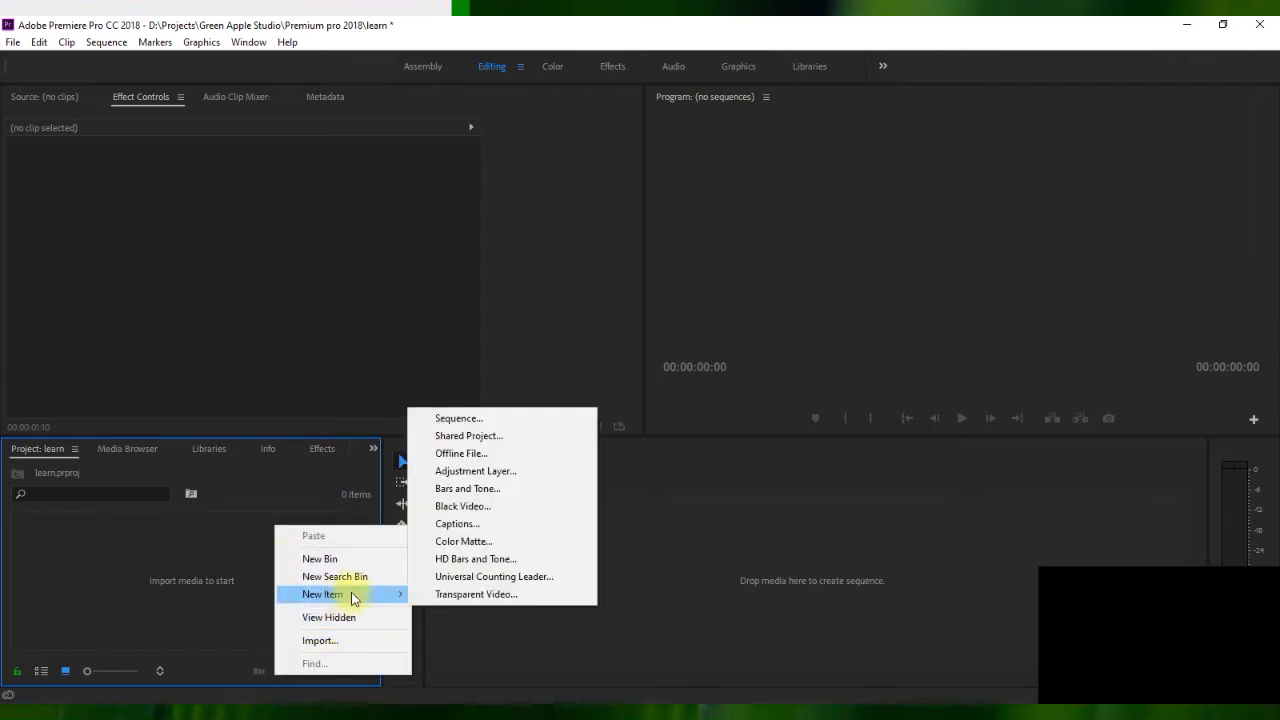
{"action": "left_click", "coordinate": [477, 420]}
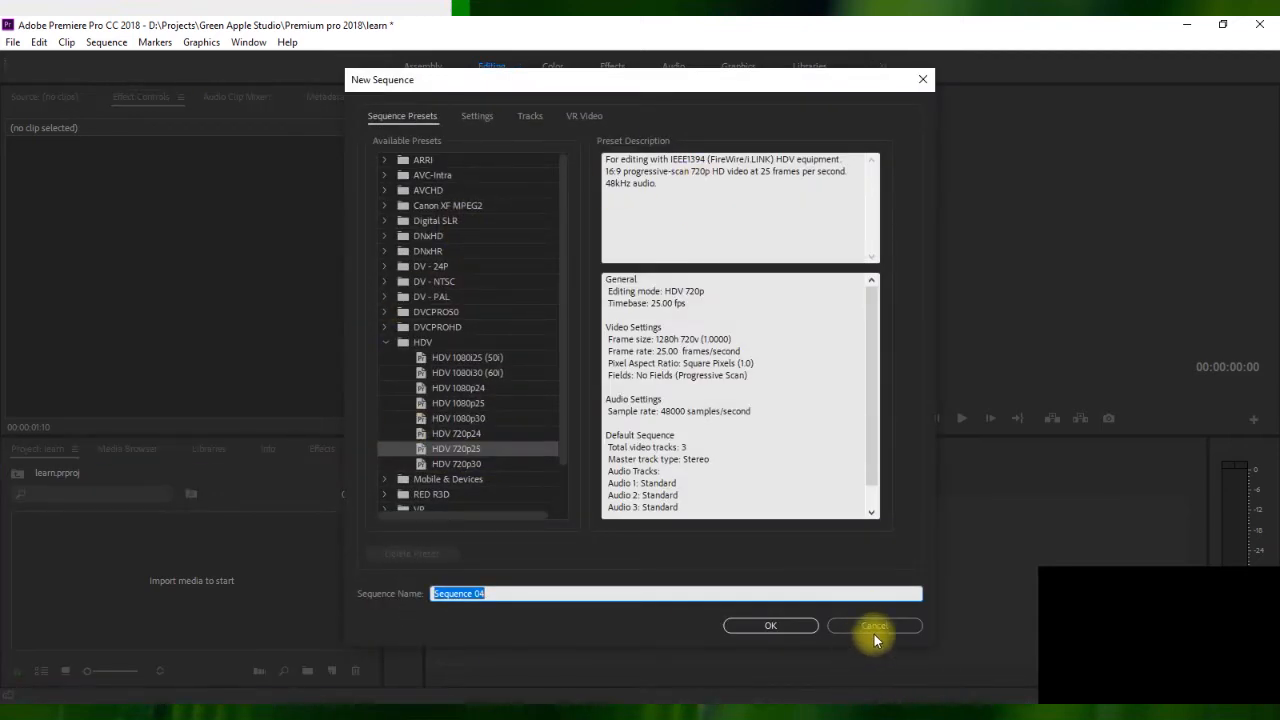
{"action": "left_click", "coordinate": [874, 629]}
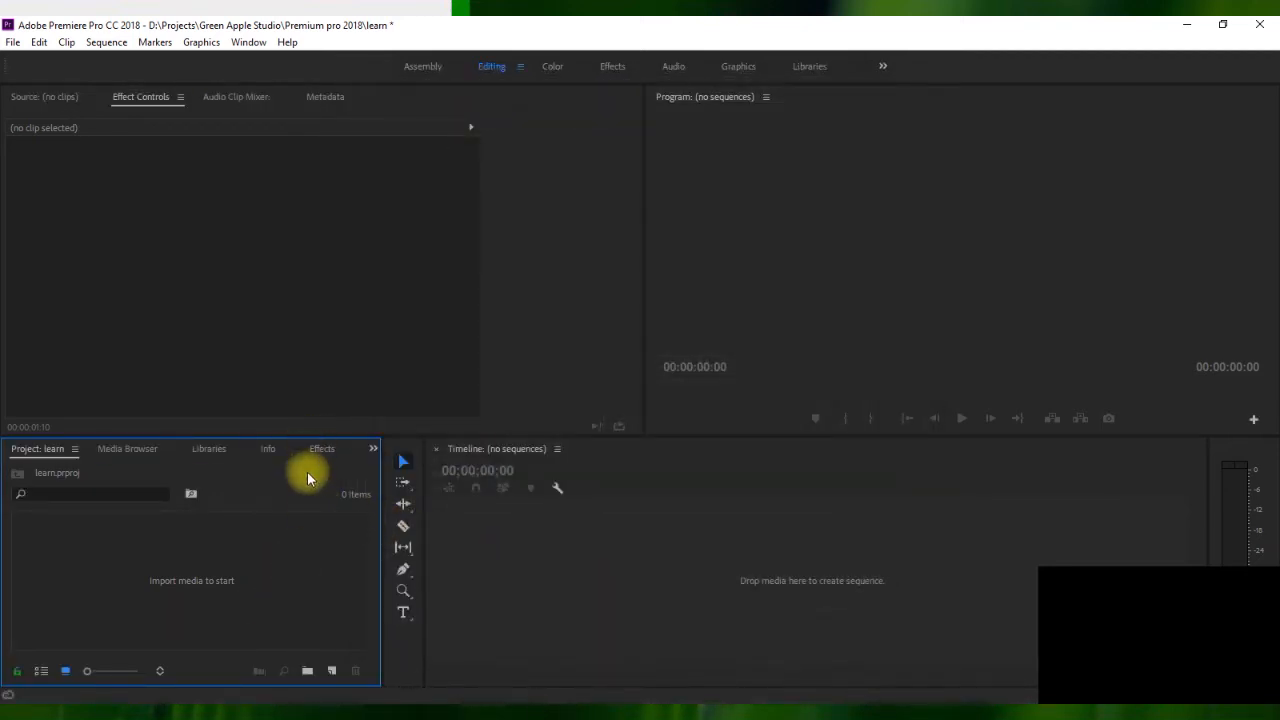
{"action": "right_click", "coordinate": [305, 474]}
{"action": "mouse_move", "coordinate": [406, 545]}
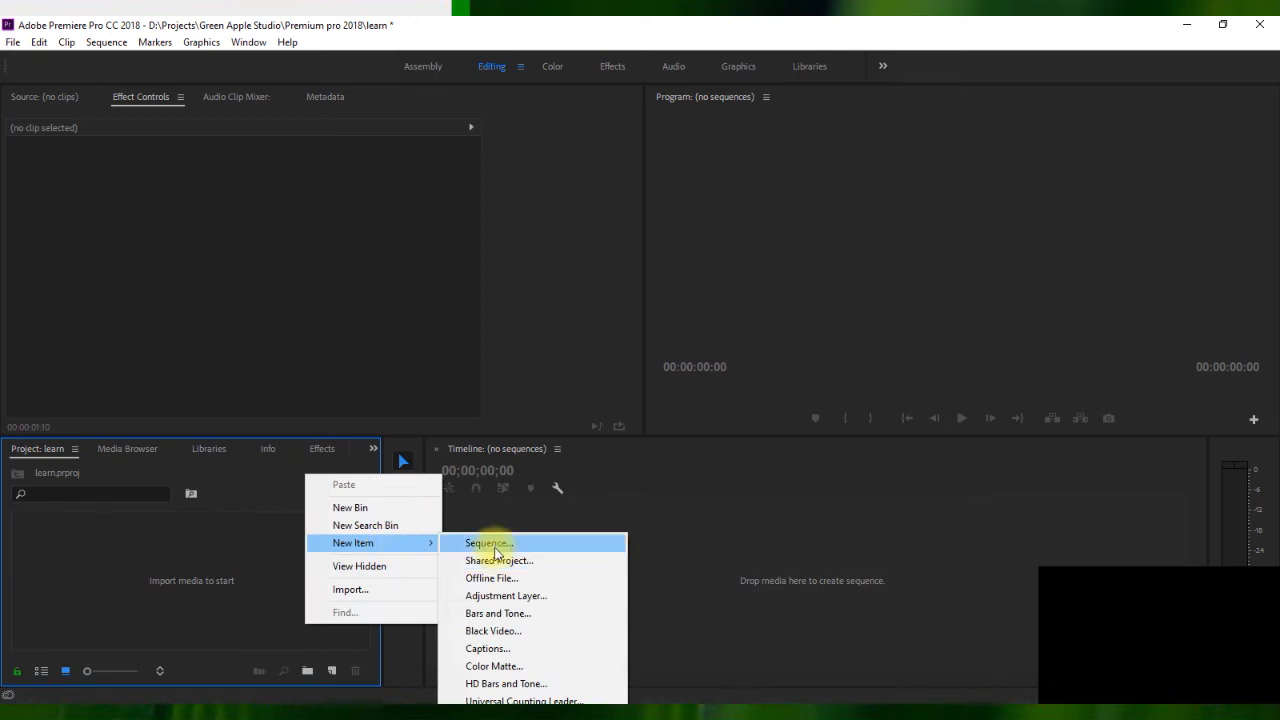
{"action": "left_click", "coordinate": [1007, 566]}
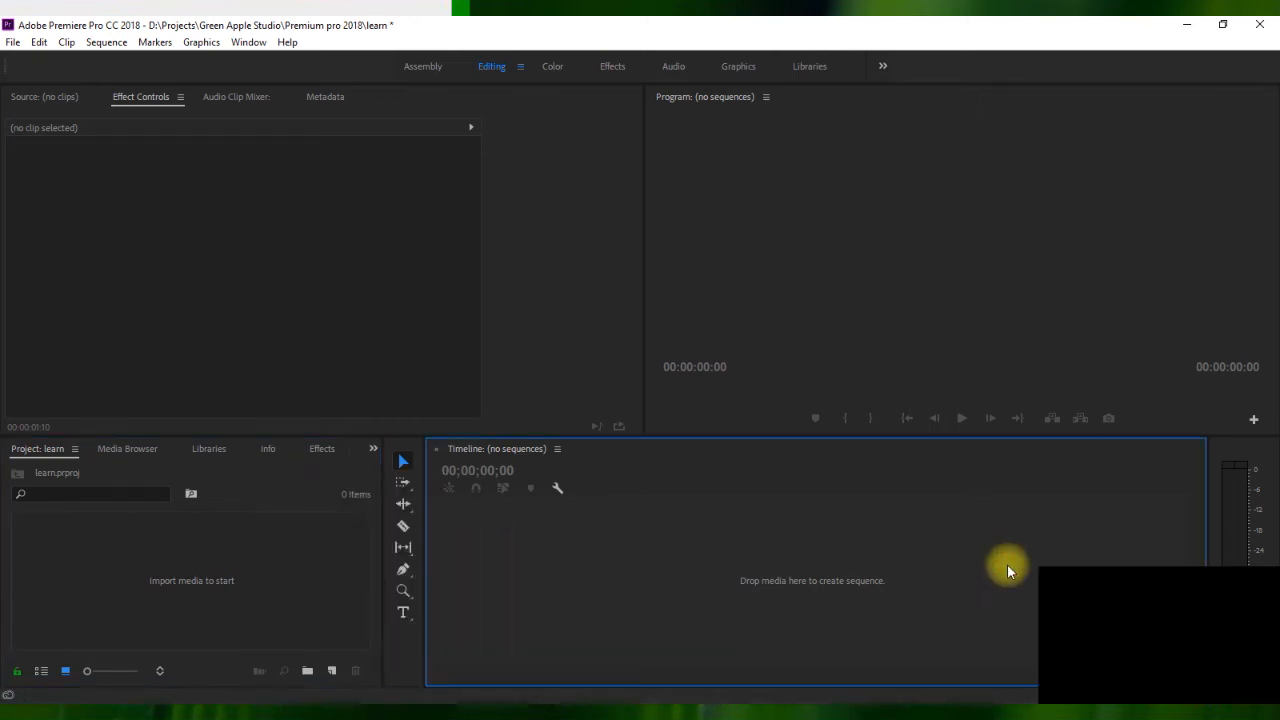
- Start a new sequence and choose the HDV 720p25 preset
{"action": "key", "text": "ctrl+n"}
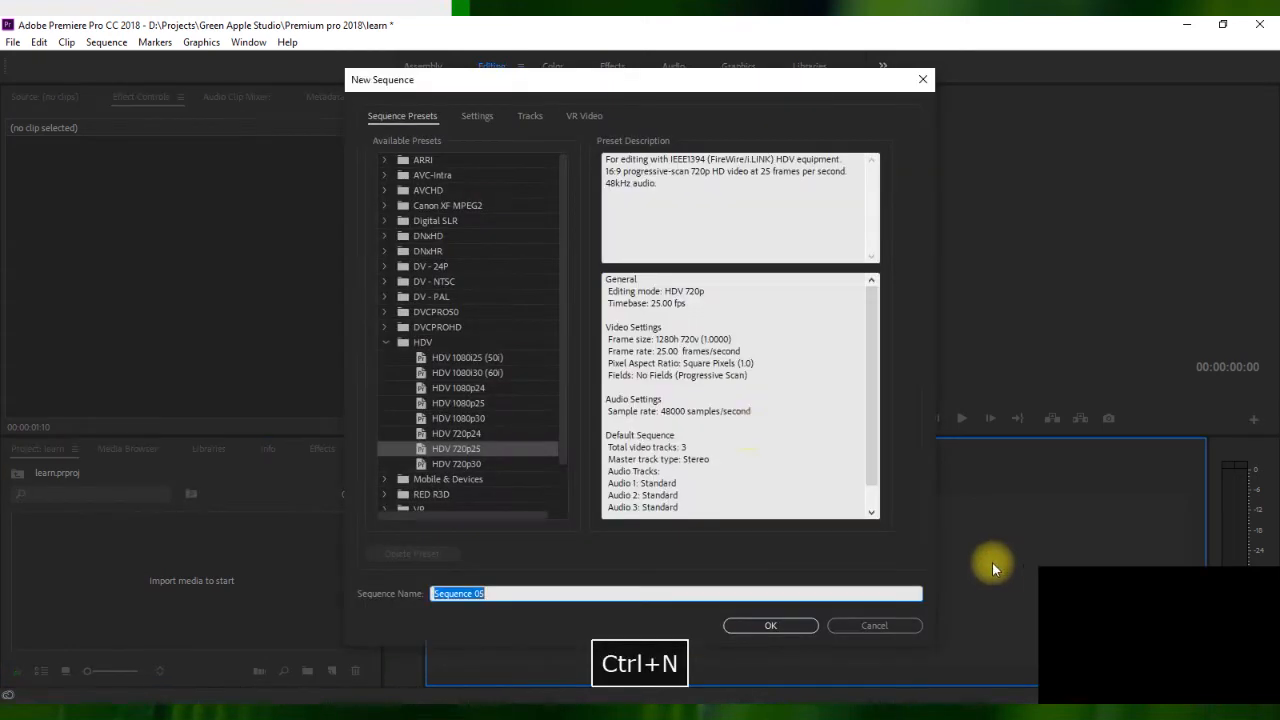
{"action": "left_click", "coordinate": [389, 341]}
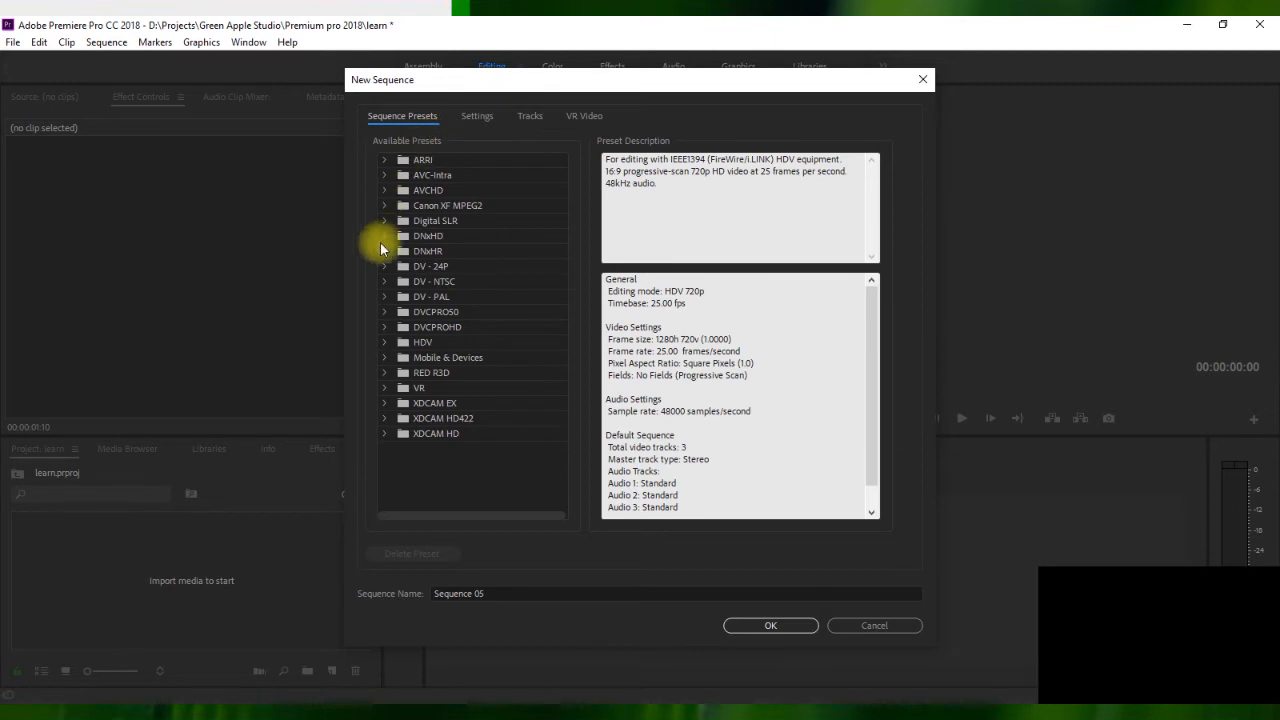
{"action": "left_click", "coordinate": [387, 338]}
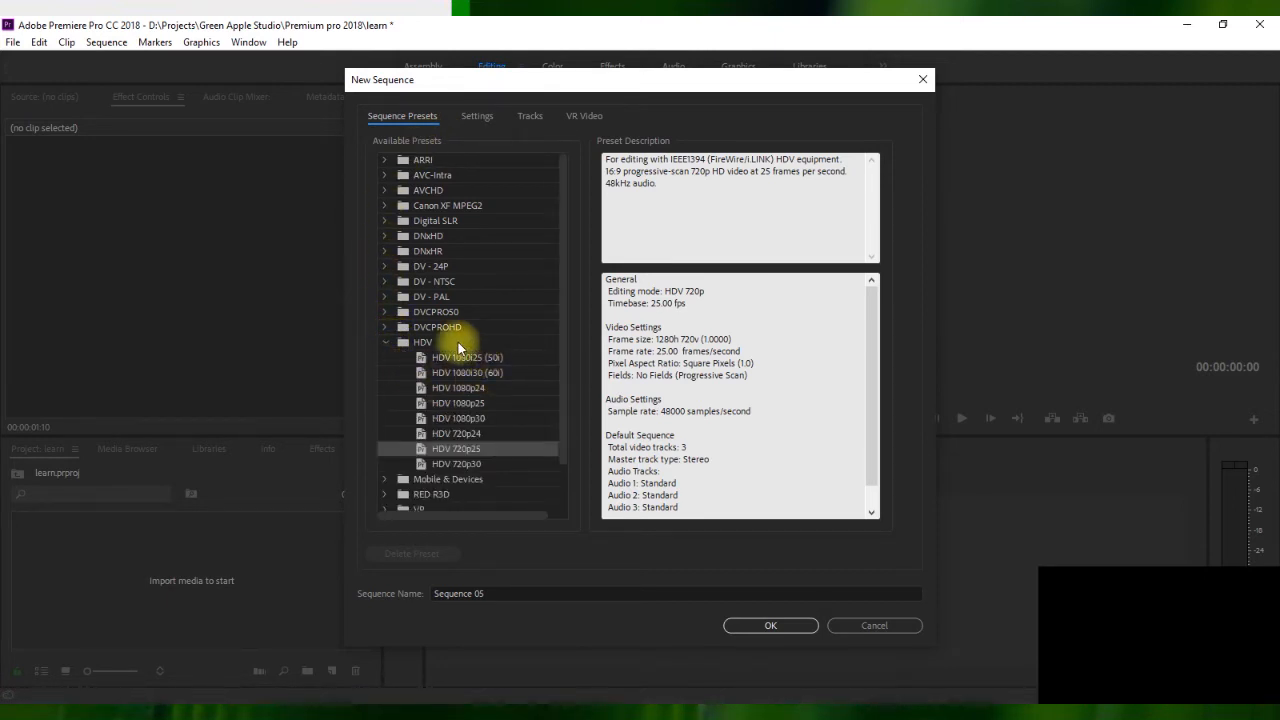
{"action": "left_click", "coordinate": [386, 342]}
{"action": "left_click", "coordinate": [385, 343]}
{"action": "left_click", "coordinate": [465, 433]}
{"action": "left_click", "coordinate": [470, 448]}
- Name the new sequence "Le" and create it
{"action": "left_click", "coordinate": [459, 593]}
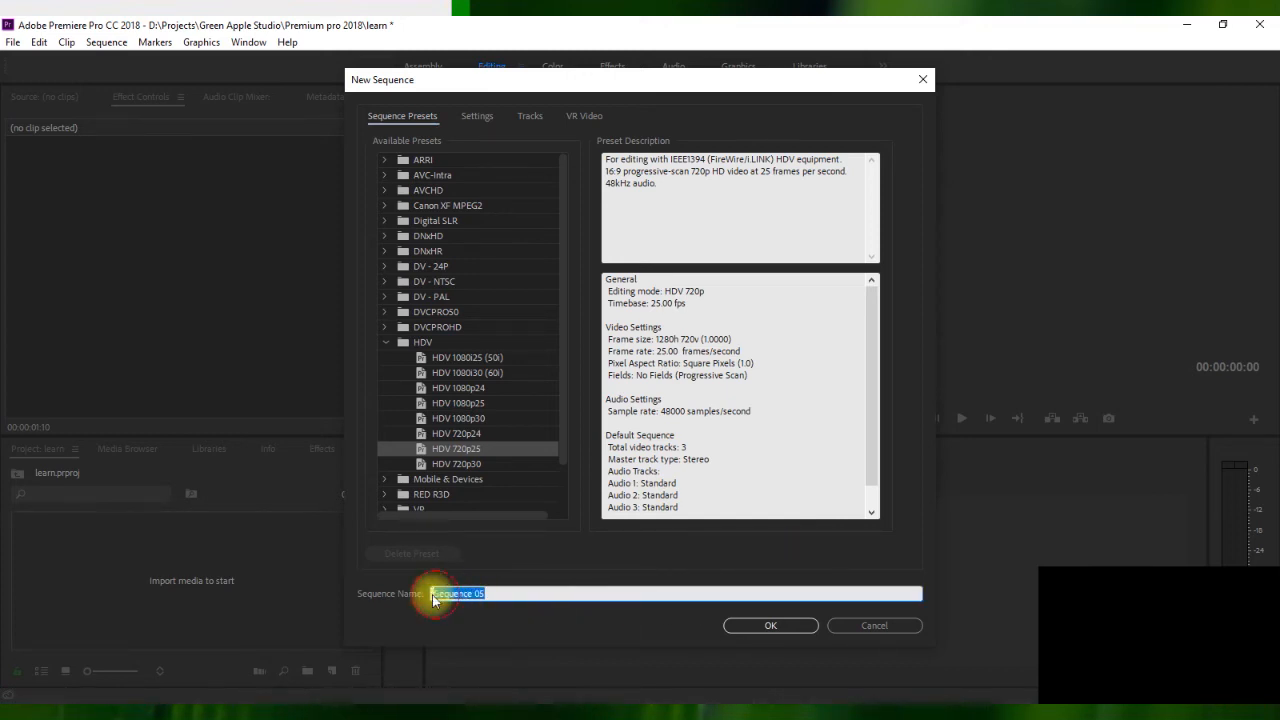
{"action": "type", "text": "L"}
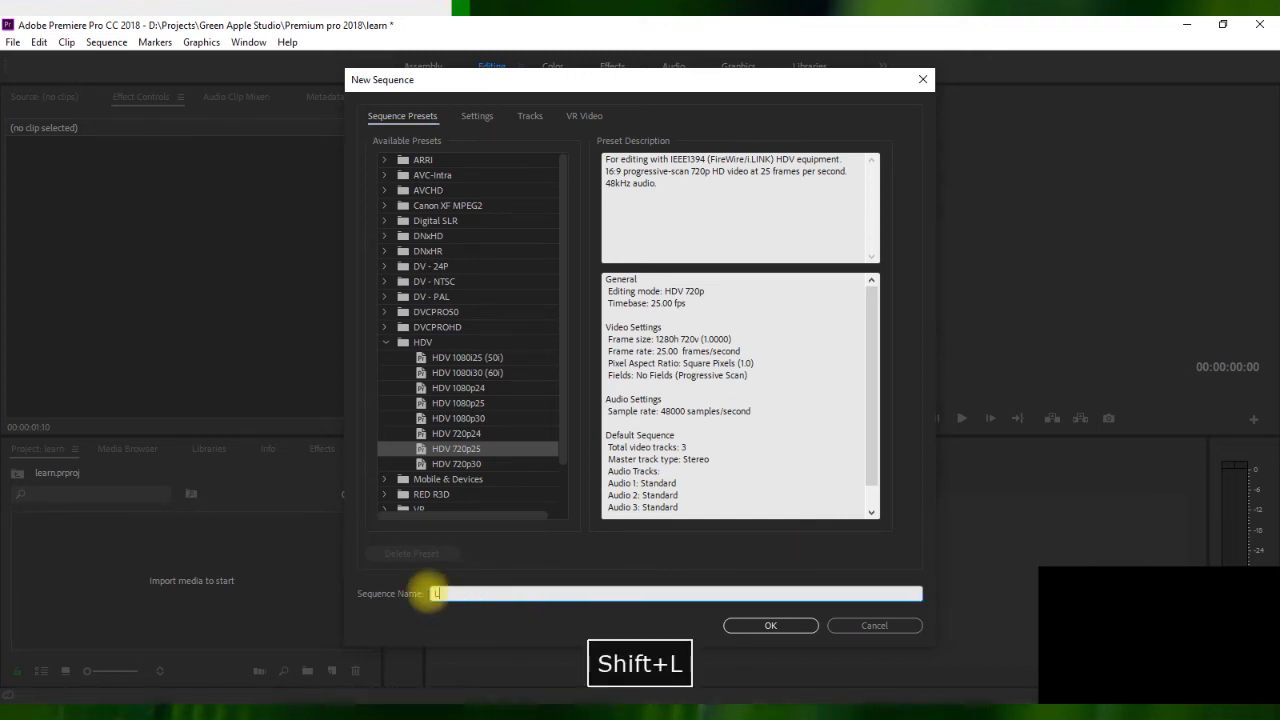
{"action": "type", "text": "e"}
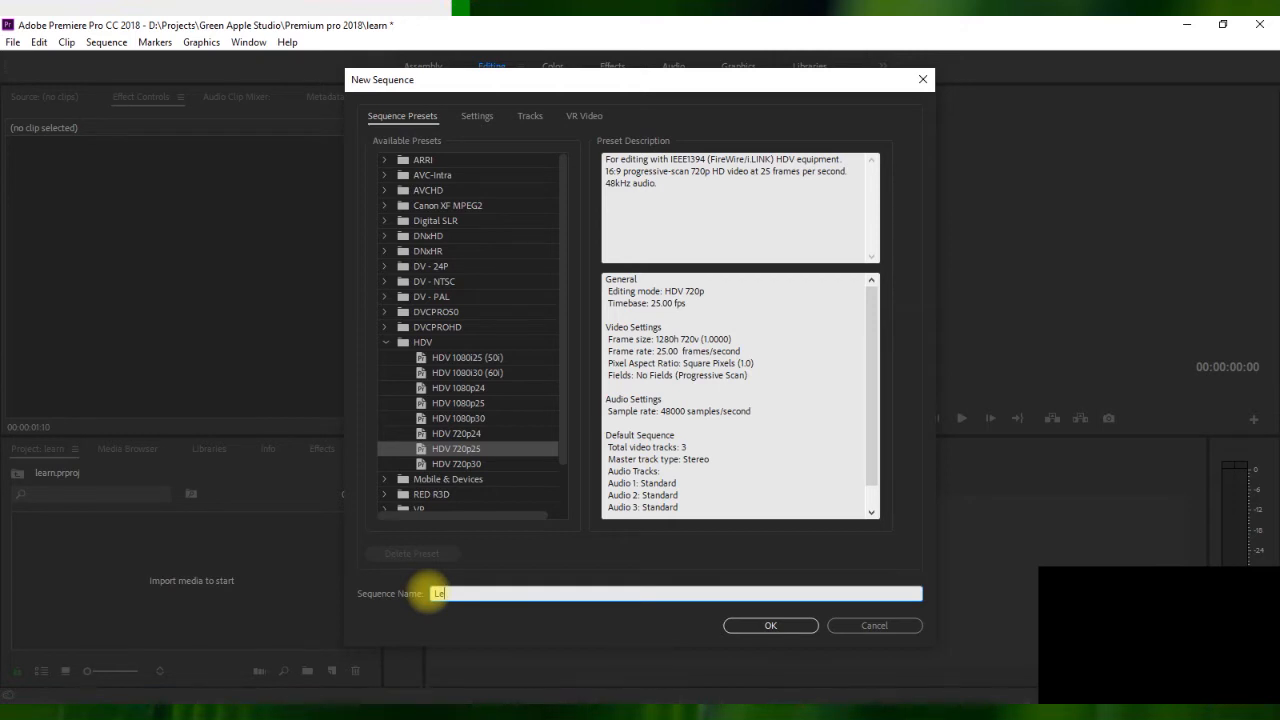
{"action": "left_click", "coordinate": [745, 627]}
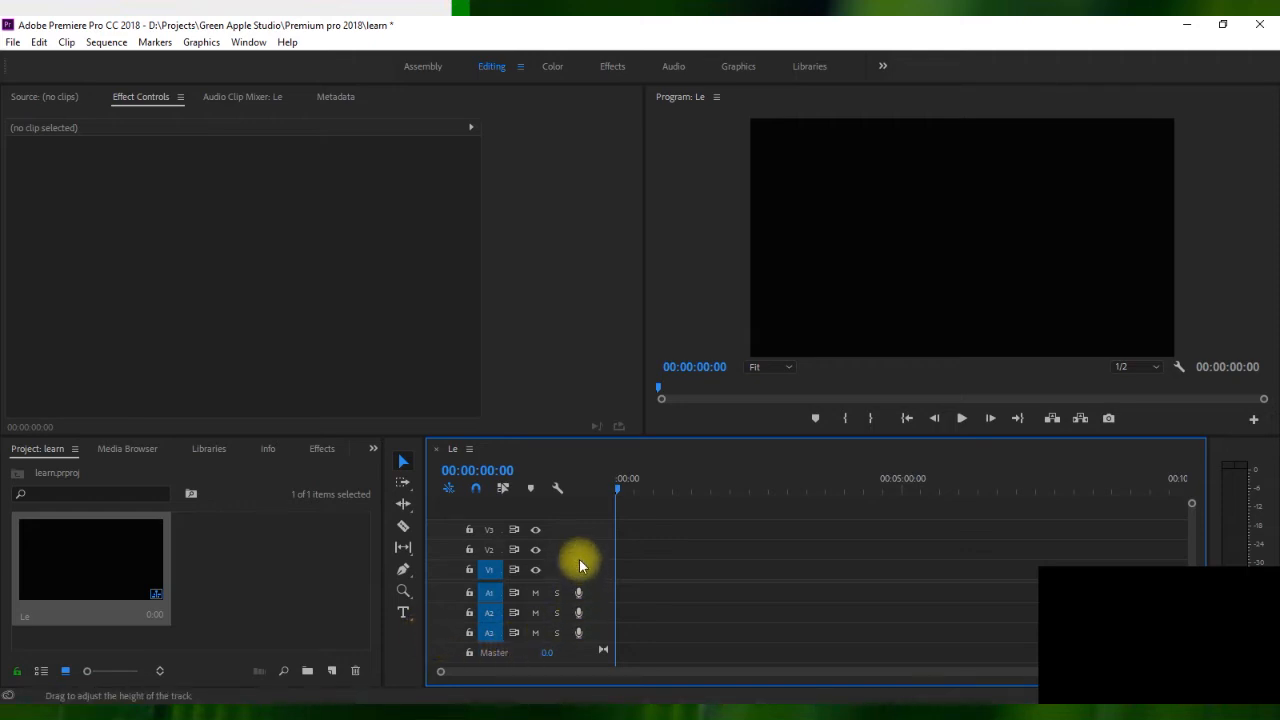
- Lock and unlock tracks V1 and A1, and mute and unmute track A1
{"action": "left_click", "coordinate": [492, 570]}
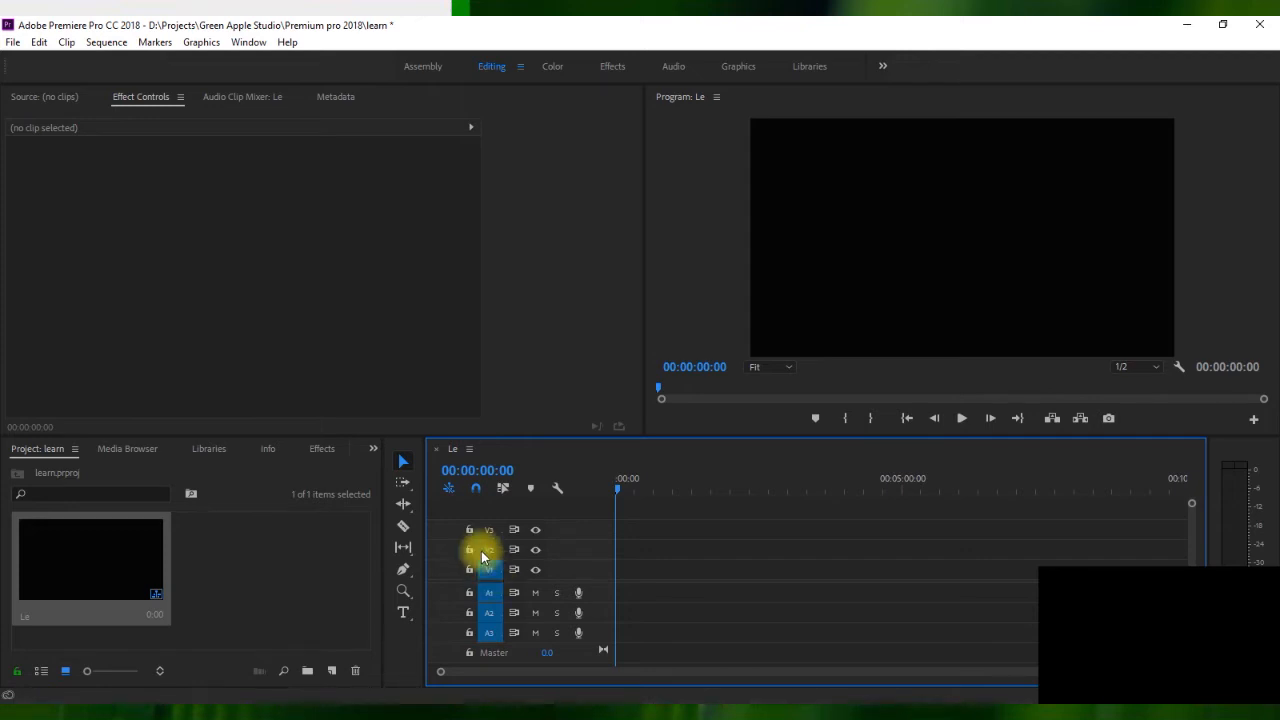
{"action": "left_click", "coordinate": [489, 633]}
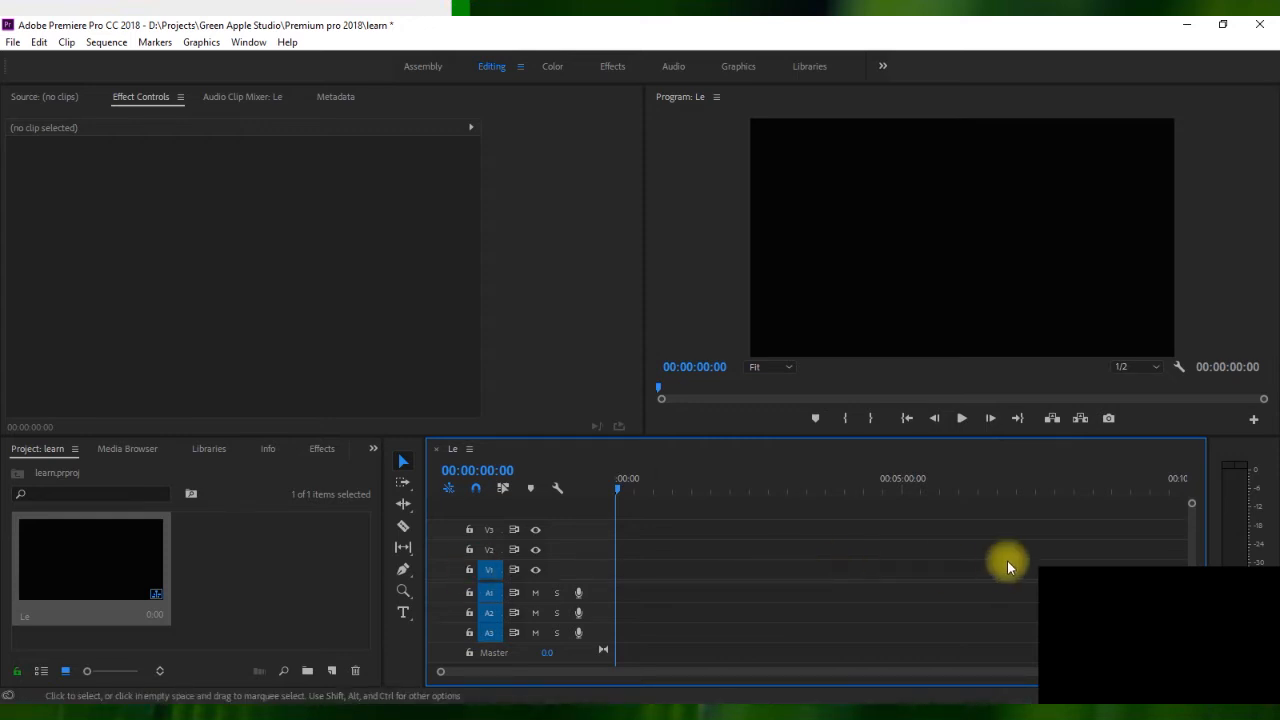
{"action": "left_click", "coordinate": [470, 569]}
{"action": "left_click", "coordinate": [470, 570]}
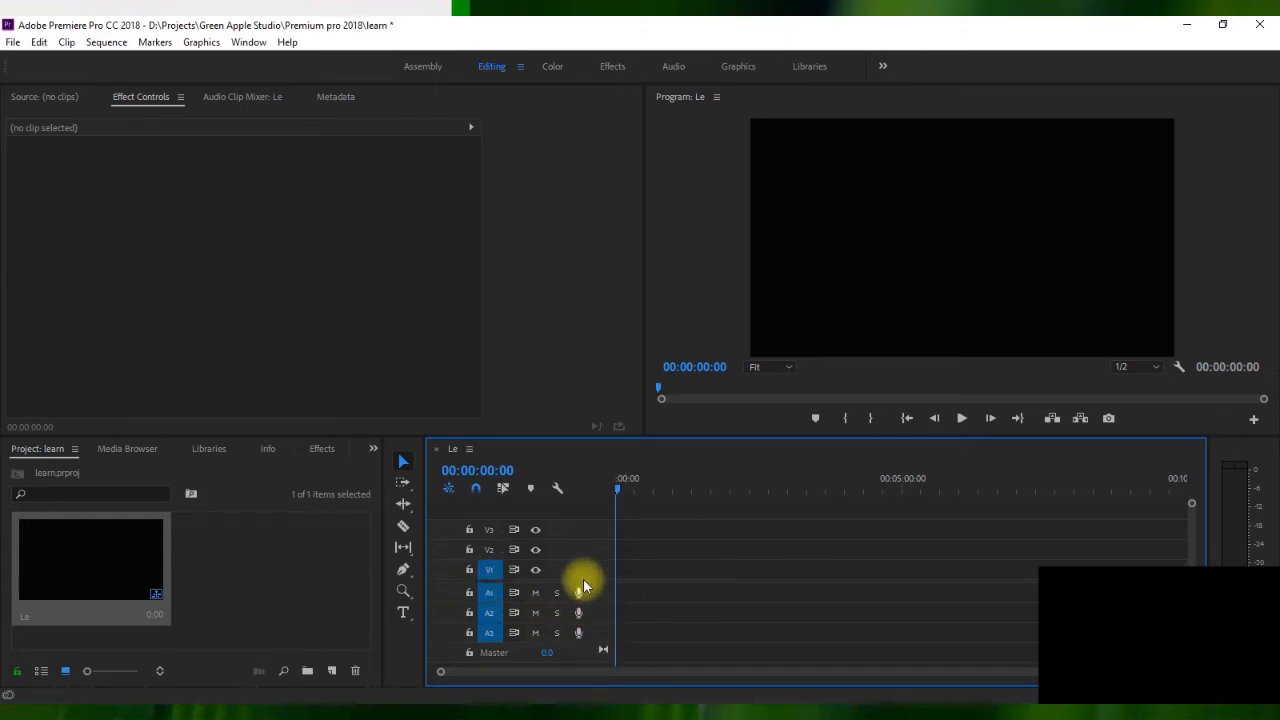
{"action": "left_click", "coordinate": [470, 593]}
{"action": "left_click", "coordinate": [470, 593]}
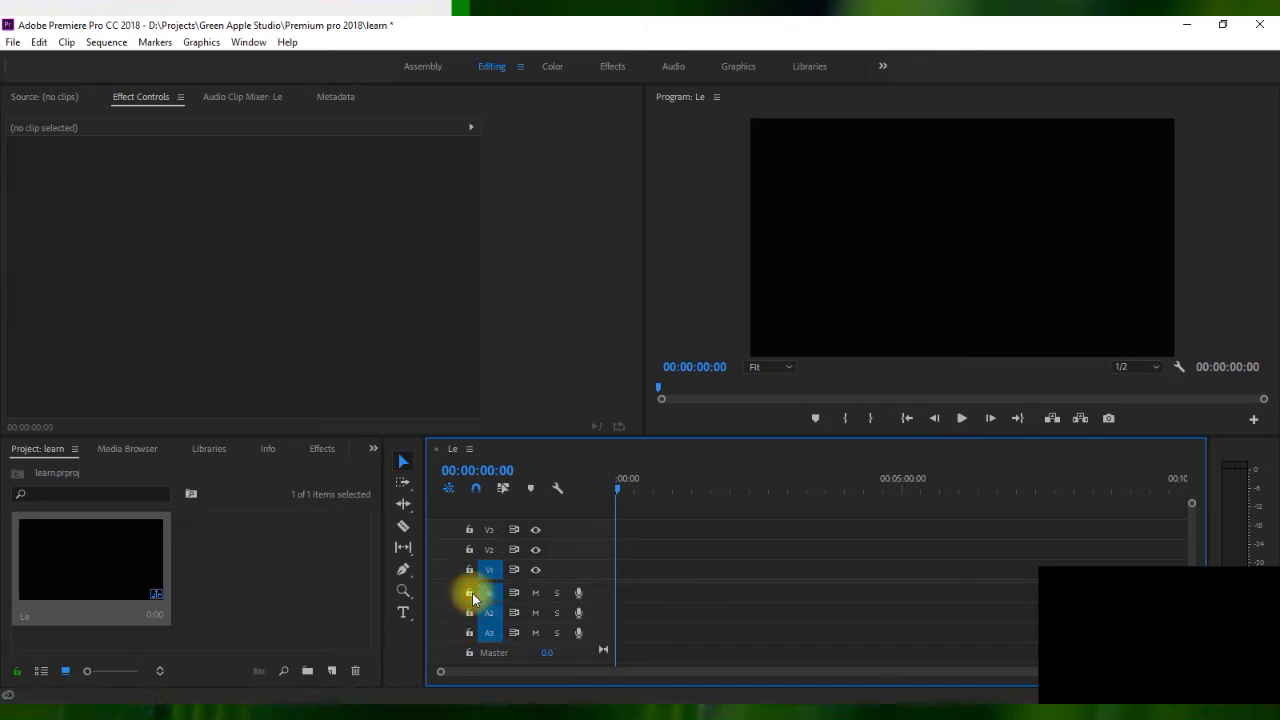
{"action": "left_click", "coordinate": [534, 593]}
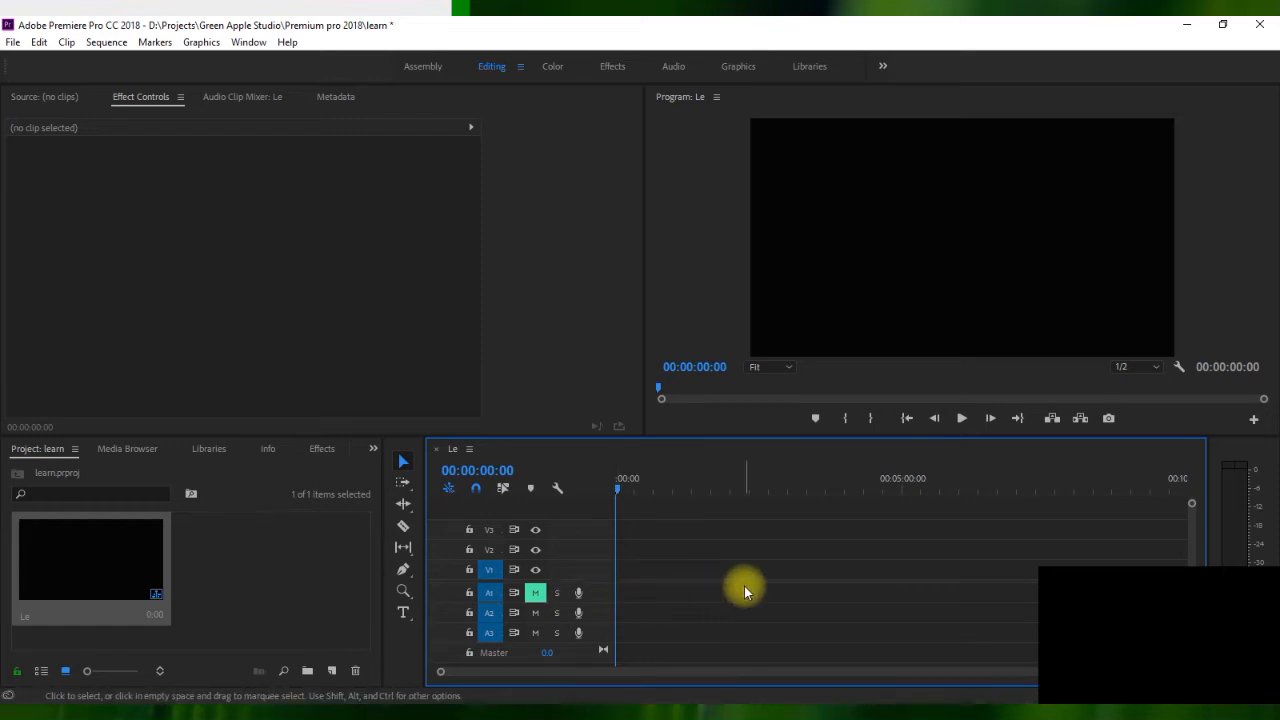
{"action": "left_click", "coordinate": [535, 595]}
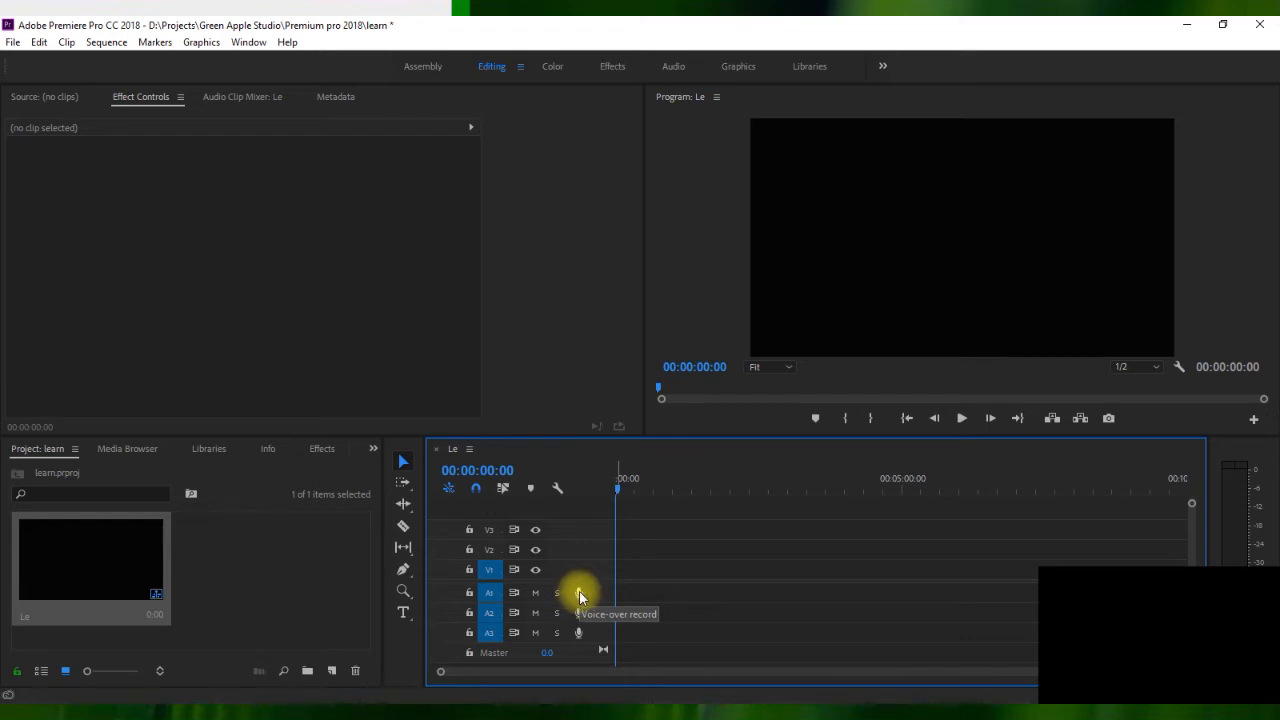
- Record a short voice-over on track A1, stop it and undo the recording
{"action": "left_click", "coordinate": [578, 594]}
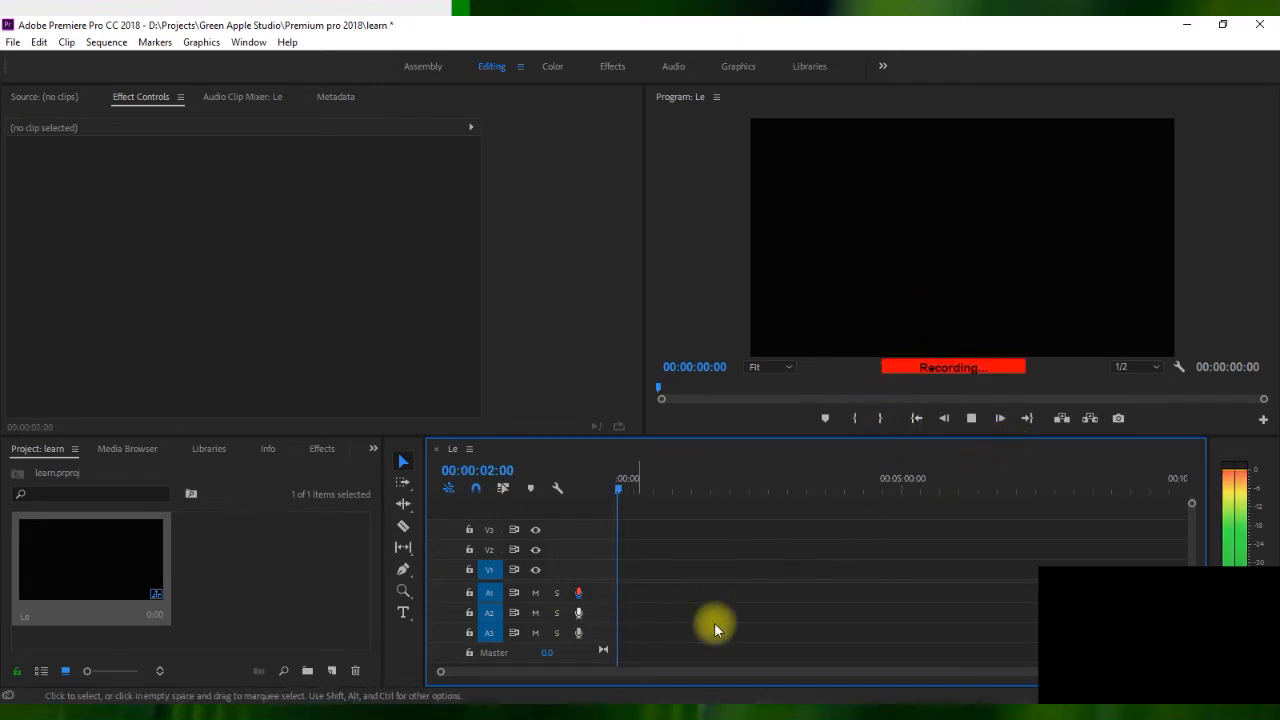
{"action": "key", "text": "space"}
{"action": "key", "text": "ctrl+z"}
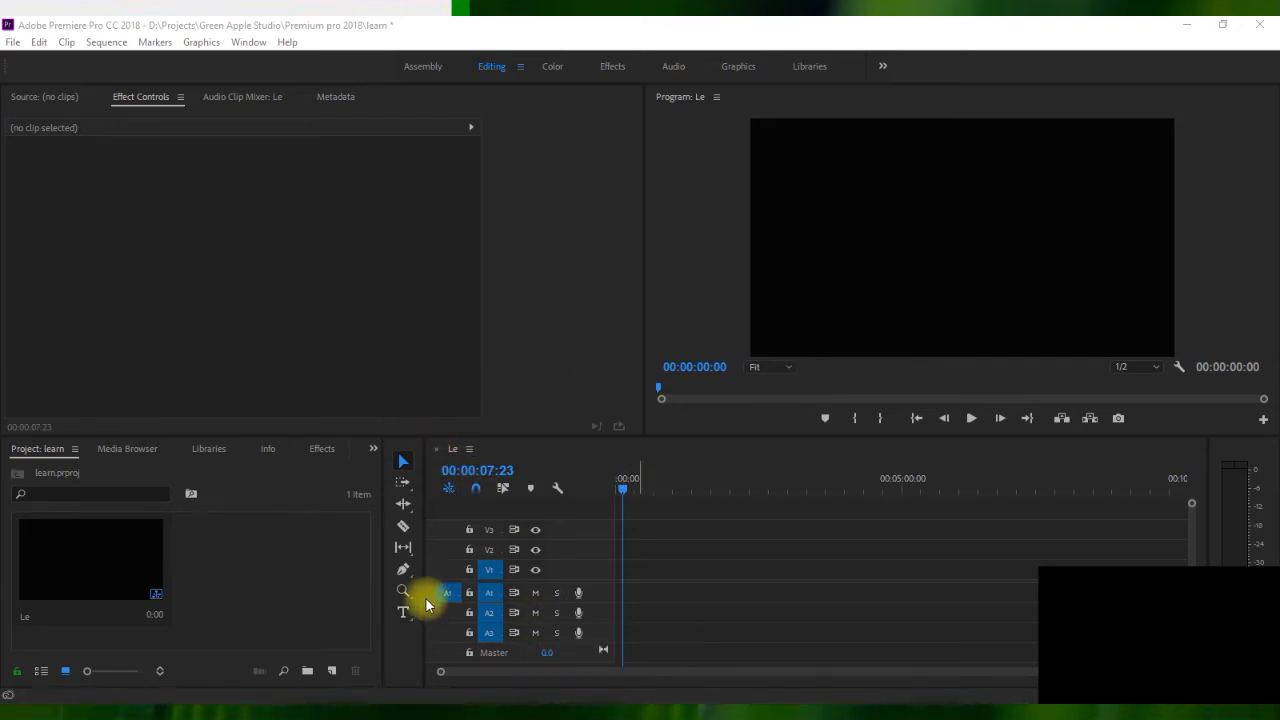
- Import the Cloud Effect video from the All effects folder inside Wedding Video, under Projects > New project on drive D
{"action": "double_click", "coordinate": [249, 585]}
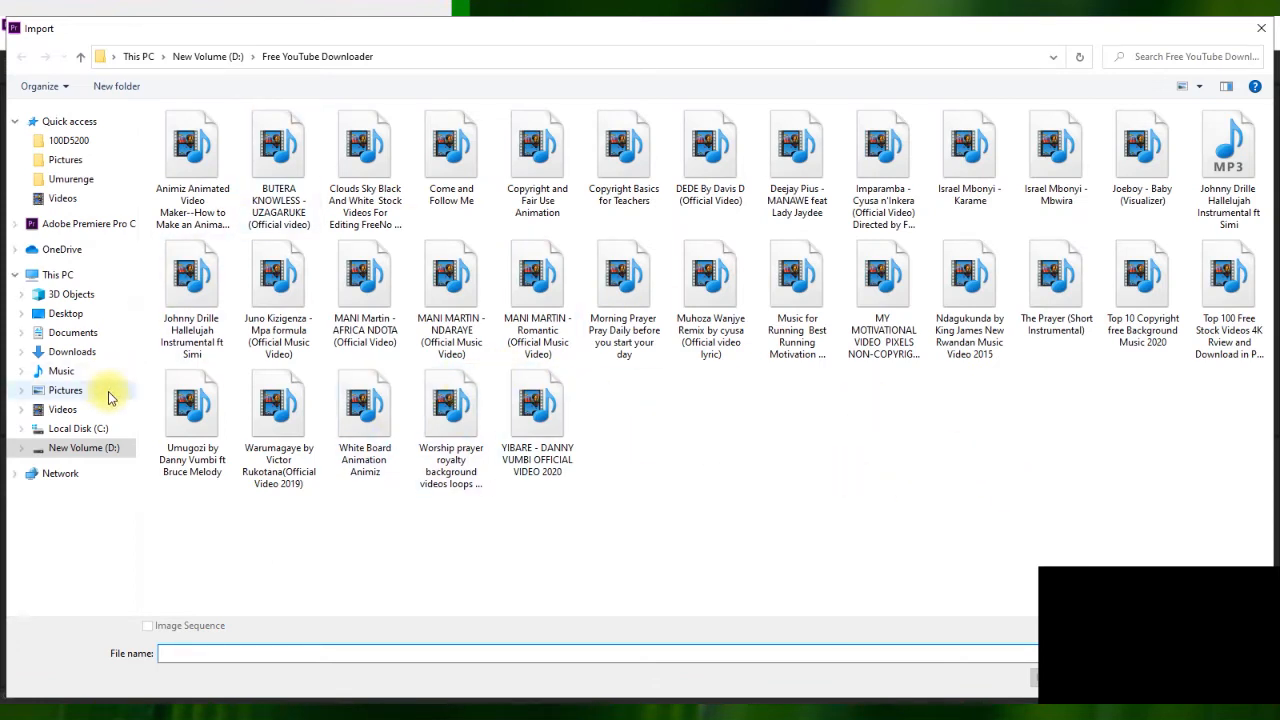
{"action": "left_click", "coordinate": [98, 451]}
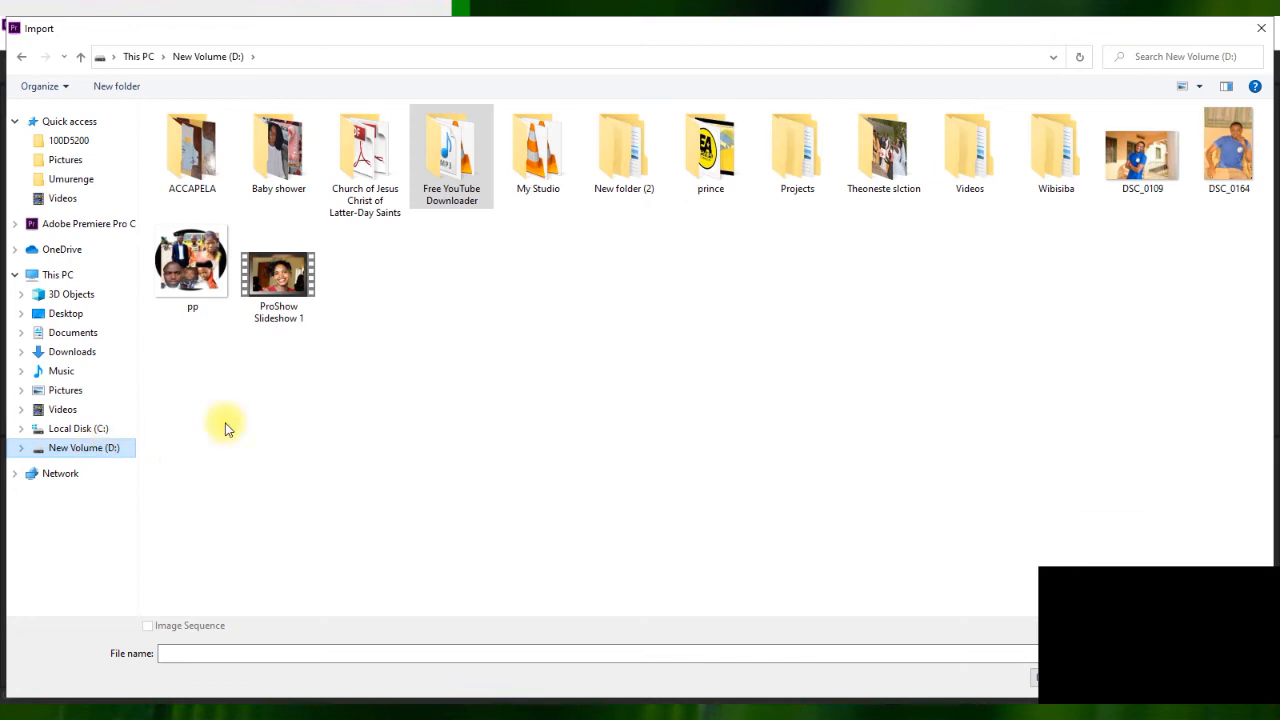
{"action": "double_click", "coordinate": [815, 168]}
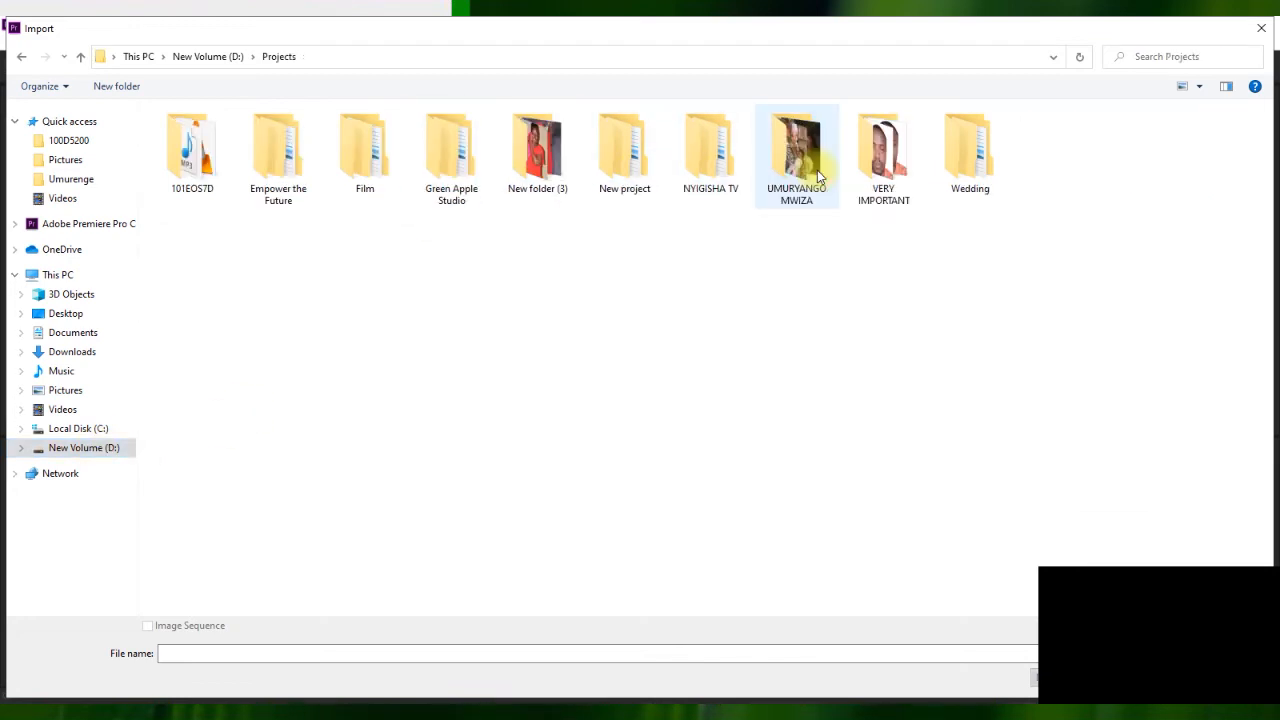
{"action": "double_click", "coordinate": [653, 146]}
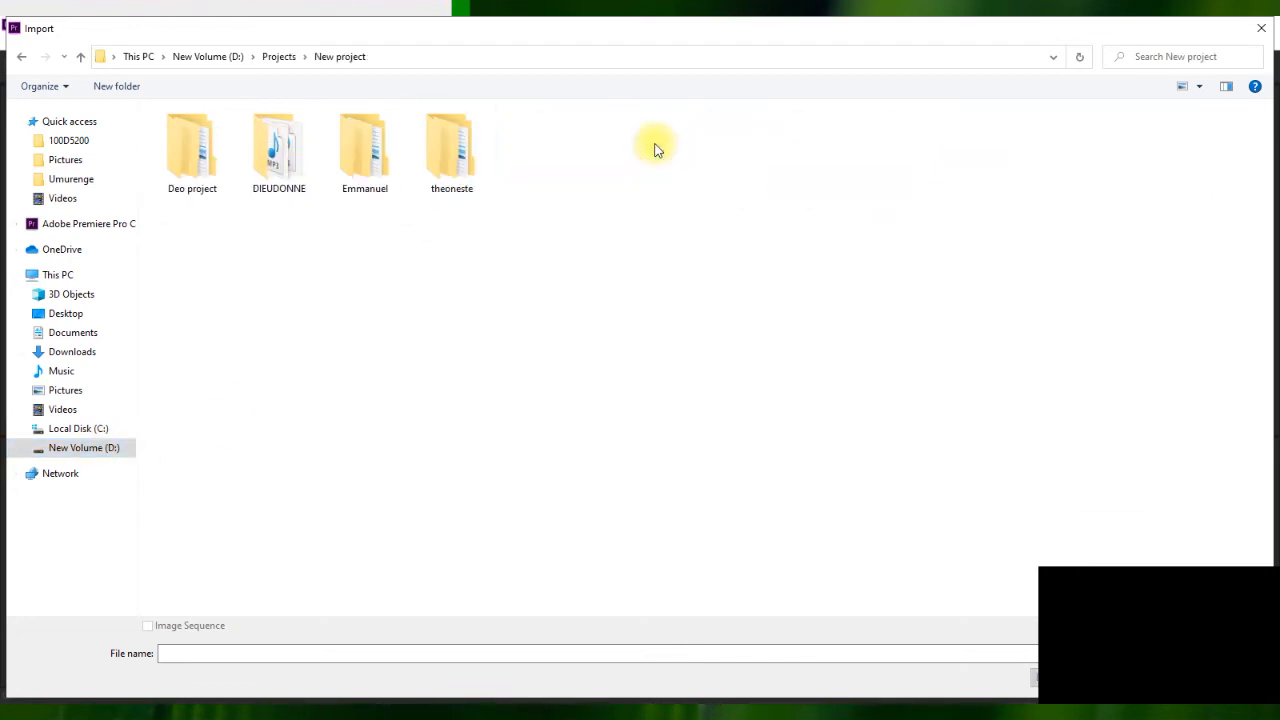
{"action": "left_click", "coordinate": [364, 176]}
{"action": "double_click", "coordinate": [364, 176]}
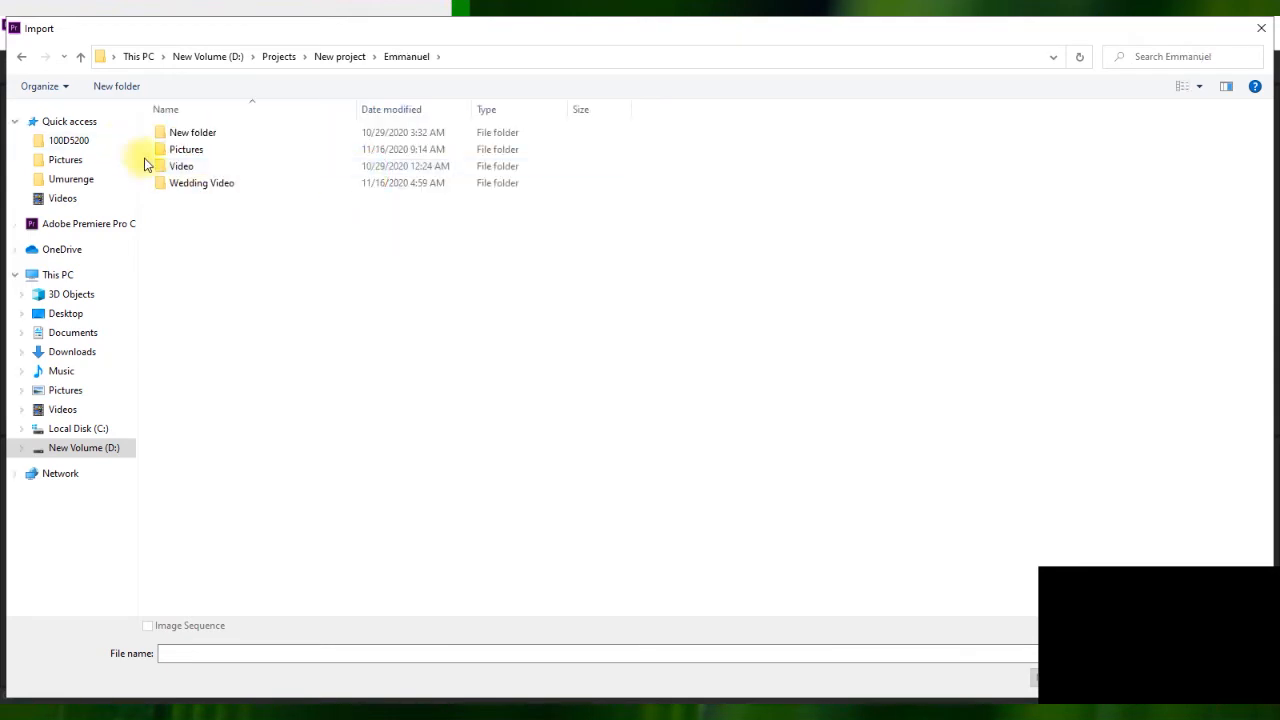
{"action": "double_click", "coordinate": [184, 187]}
{"action": "double_click", "coordinate": [203, 132]}
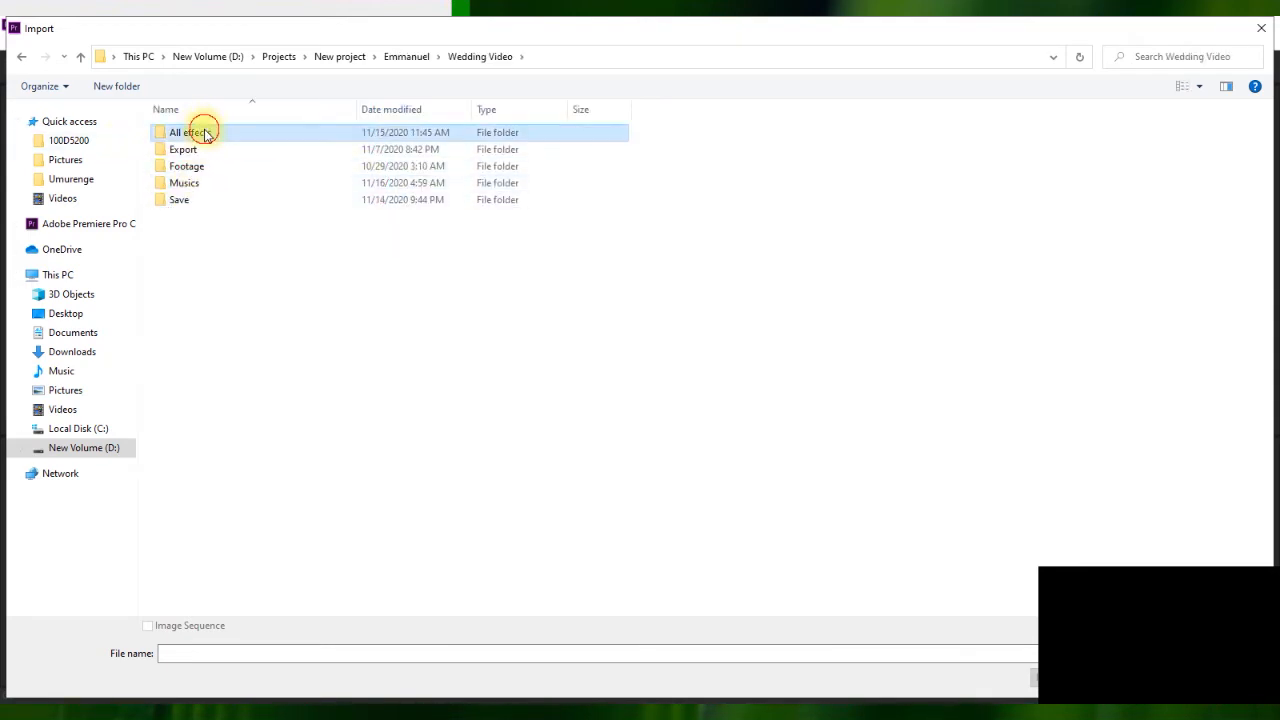
{"action": "left_click", "coordinate": [285, 160]}
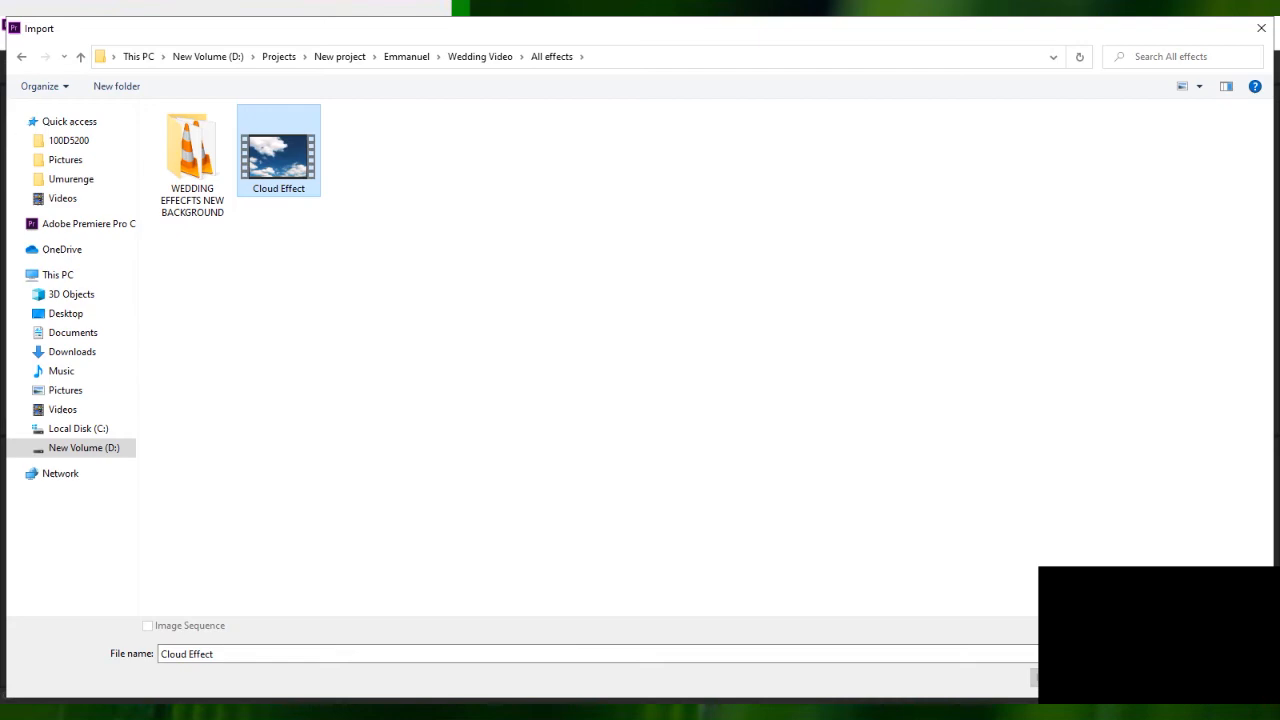
{"action": "key", "text": "Return"}
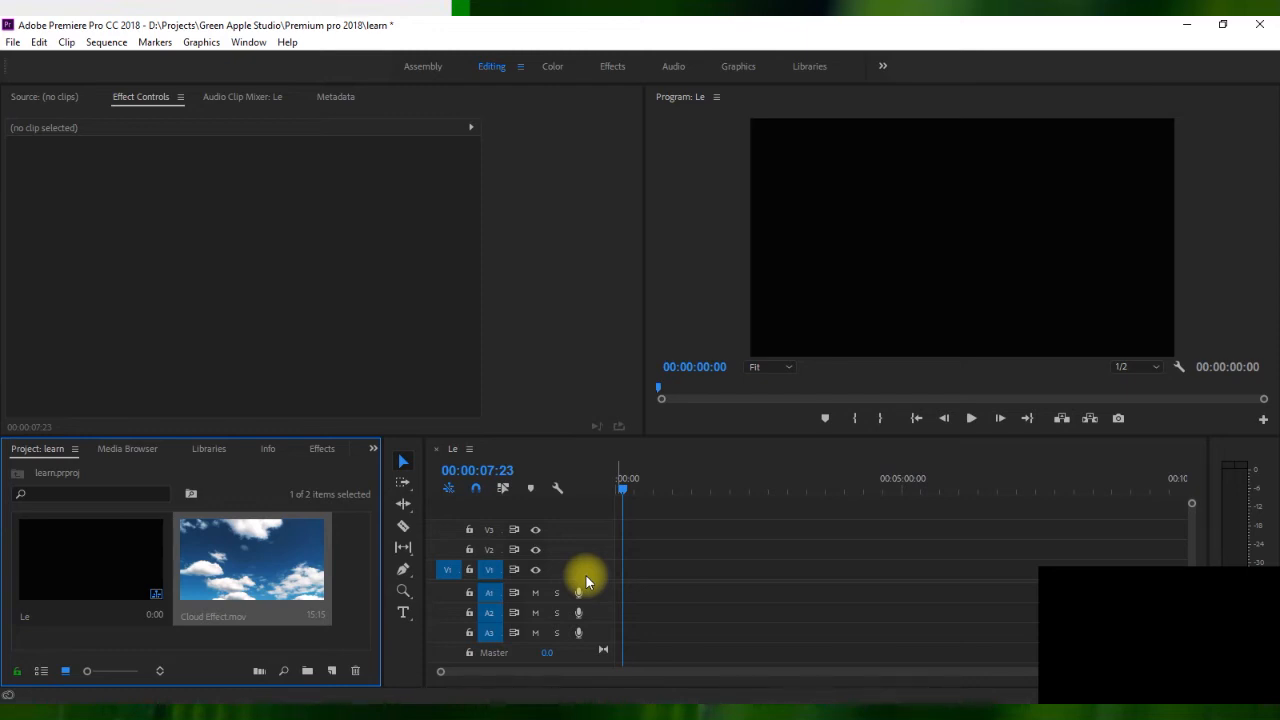
- Open the Cloud Effect.mov clip in the Source Monitor, and undo and redo its import
{"action": "double_click", "coordinate": [252, 558]}
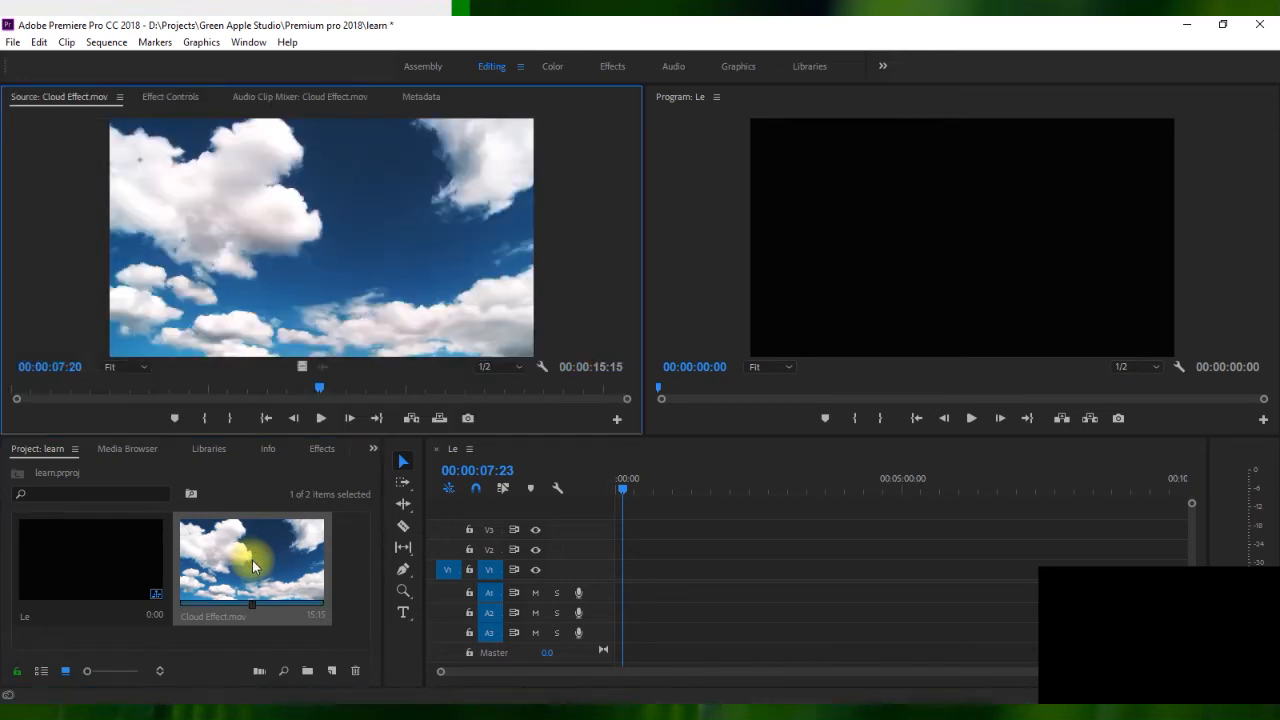
{"action": "left_click", "coordinate": [342, 580]}
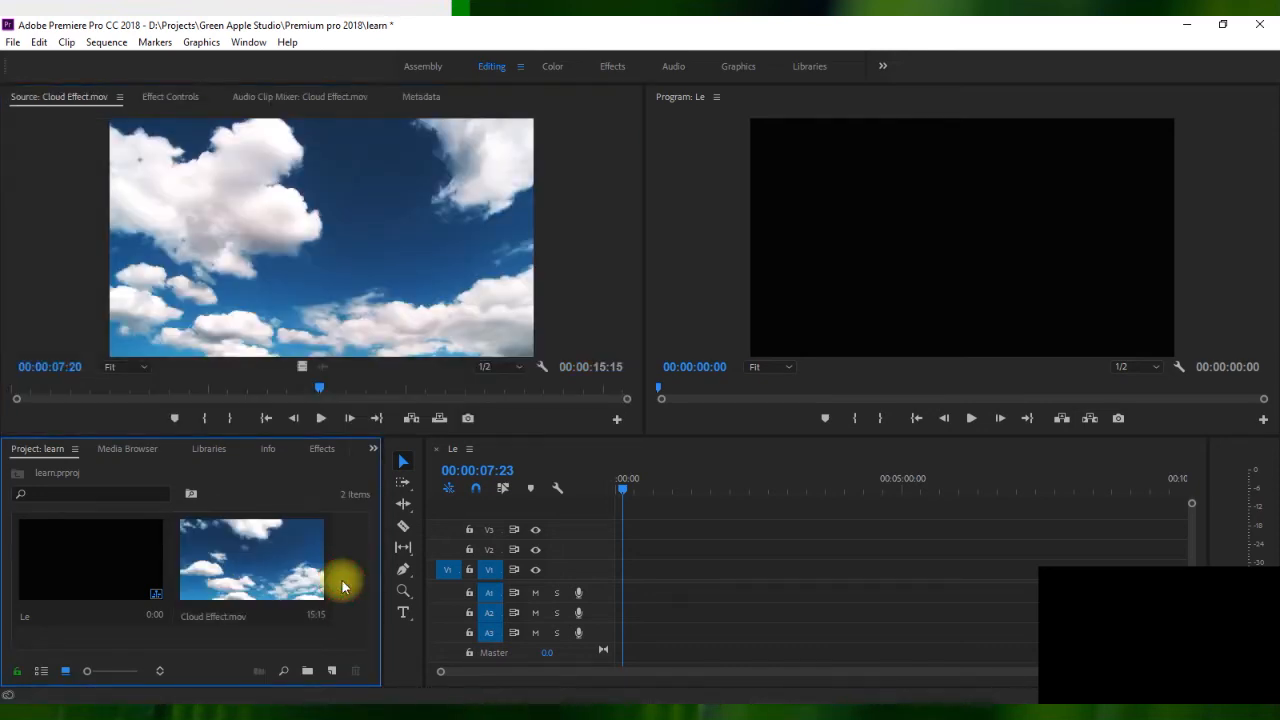
{"action": "double_click", "coordinate": [252, 555]}
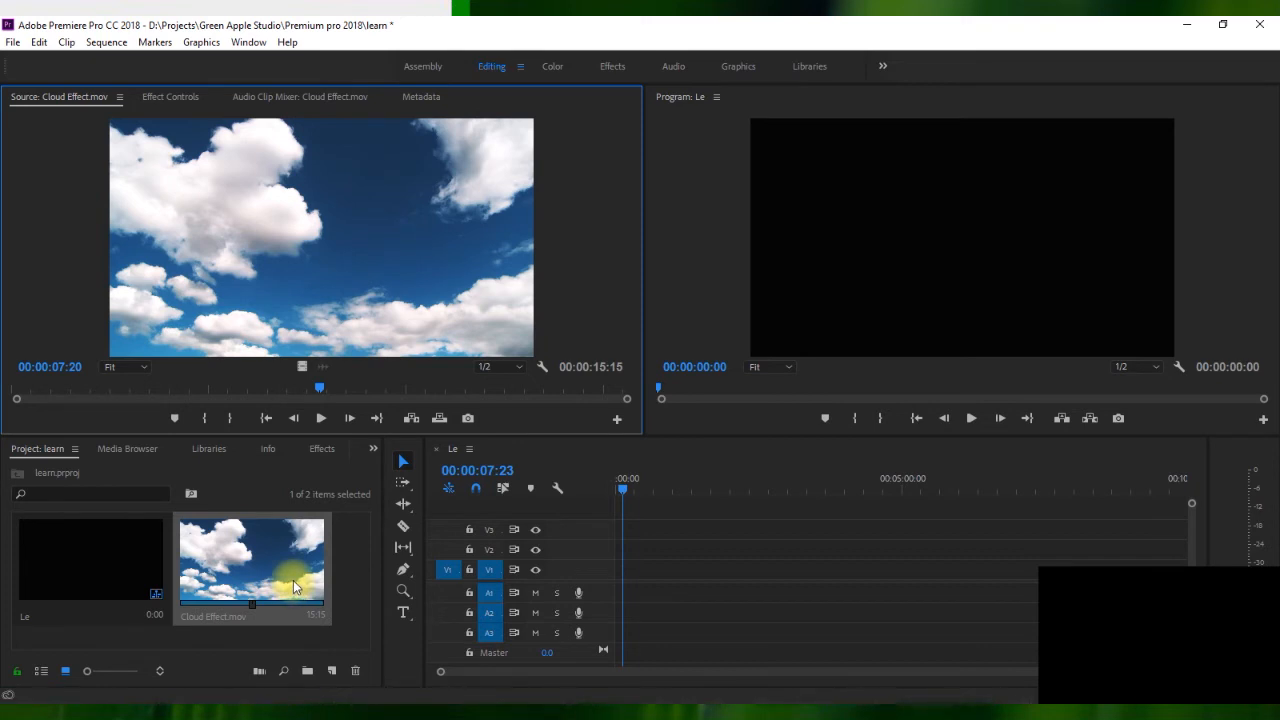
{"action": "key", "text": "ctrl+z"}
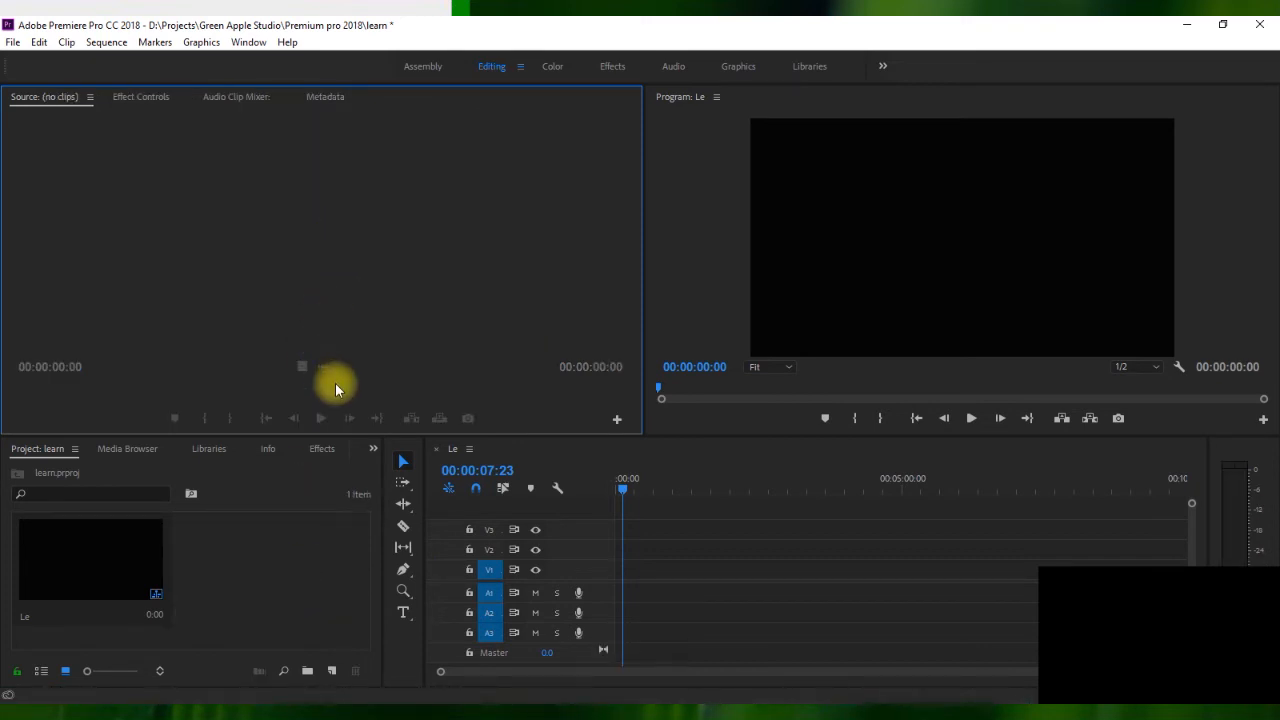
{"action": "key", "text": "ctrl+shift+z"}
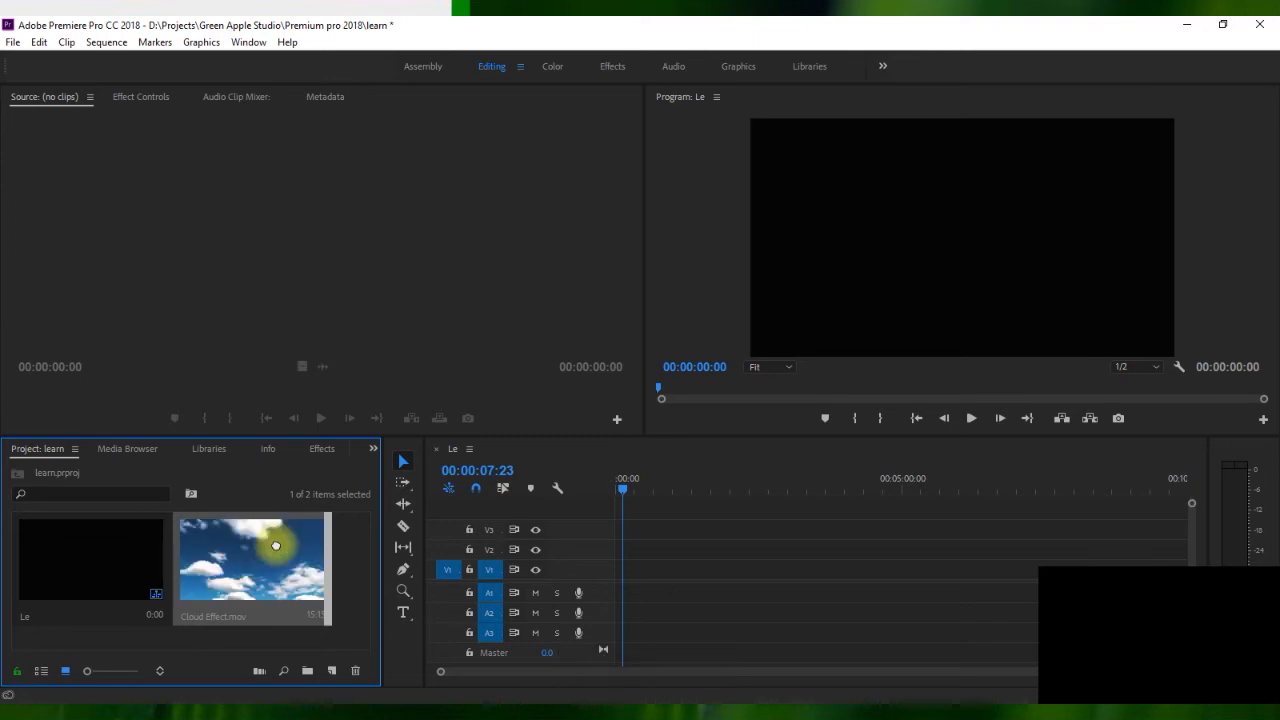
- Load Cloud Effect.mov from the project into the Source Monitor again and set its playhead to 00:00:07:18
{"action": "left_click", "coordinate": [280, 450]}
{"action": "left_click", "coordinate": [288, 291]}
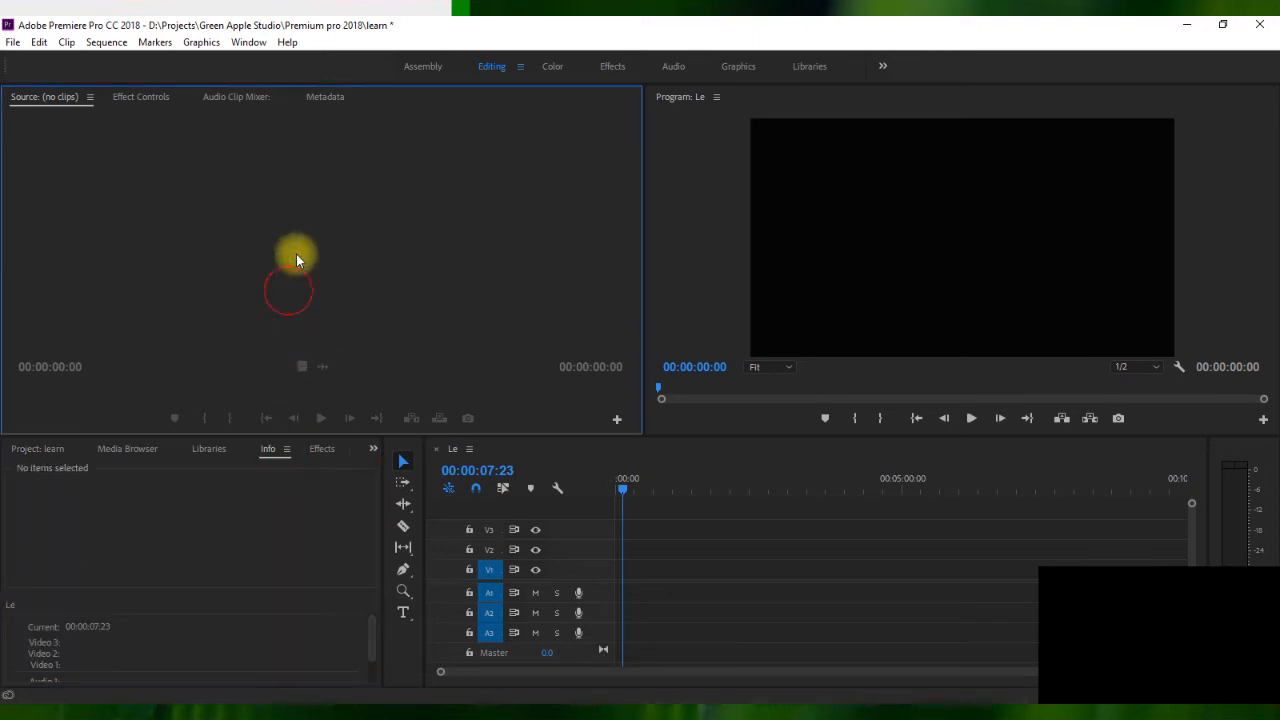
{"action": "left_click", "coordinate": [37, 448]}
{"action": "left_click_drag", "start_coordinate": [177, 556], "coordinate": [343, 280]}
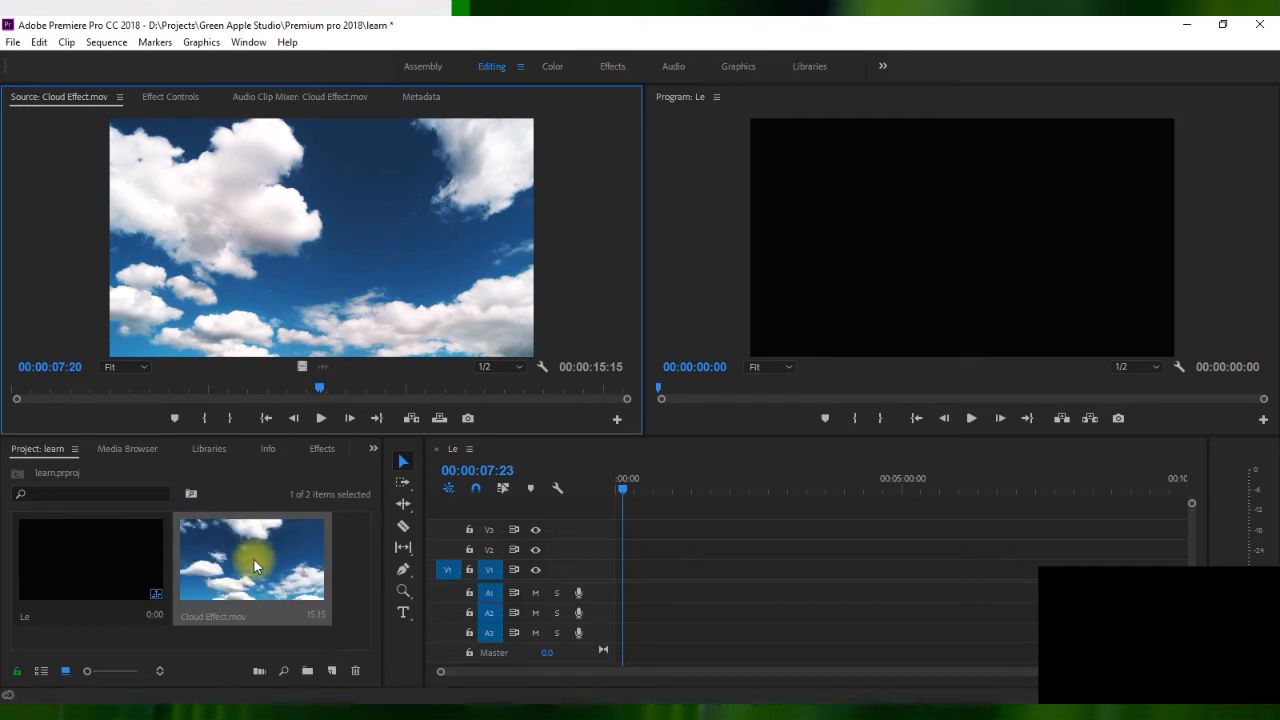
{"action": "left_click", "coordinate": [316, 388]}
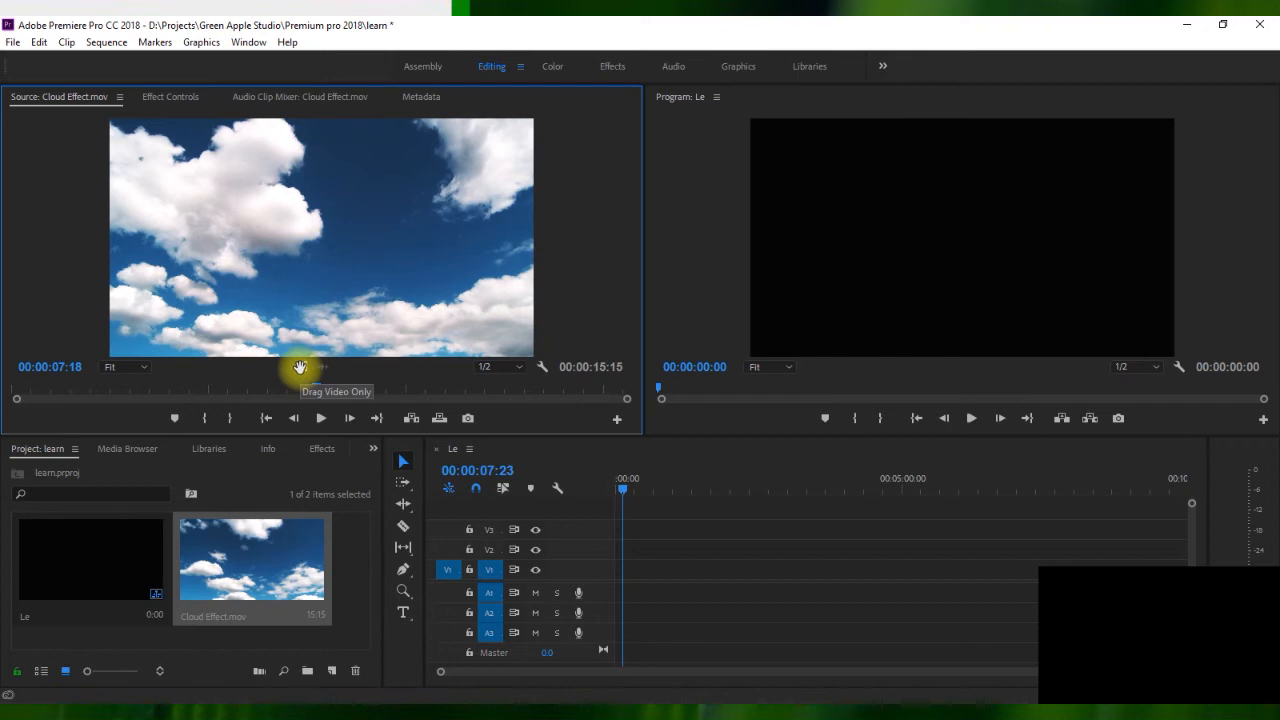
- Place only the video of Cloud Effect.mov at the start of track V1, changing the sequence settings to match the clip
{"action": "left_click_drag", "start_coordinate": [301, 368], "coordinate": [612, 582]}
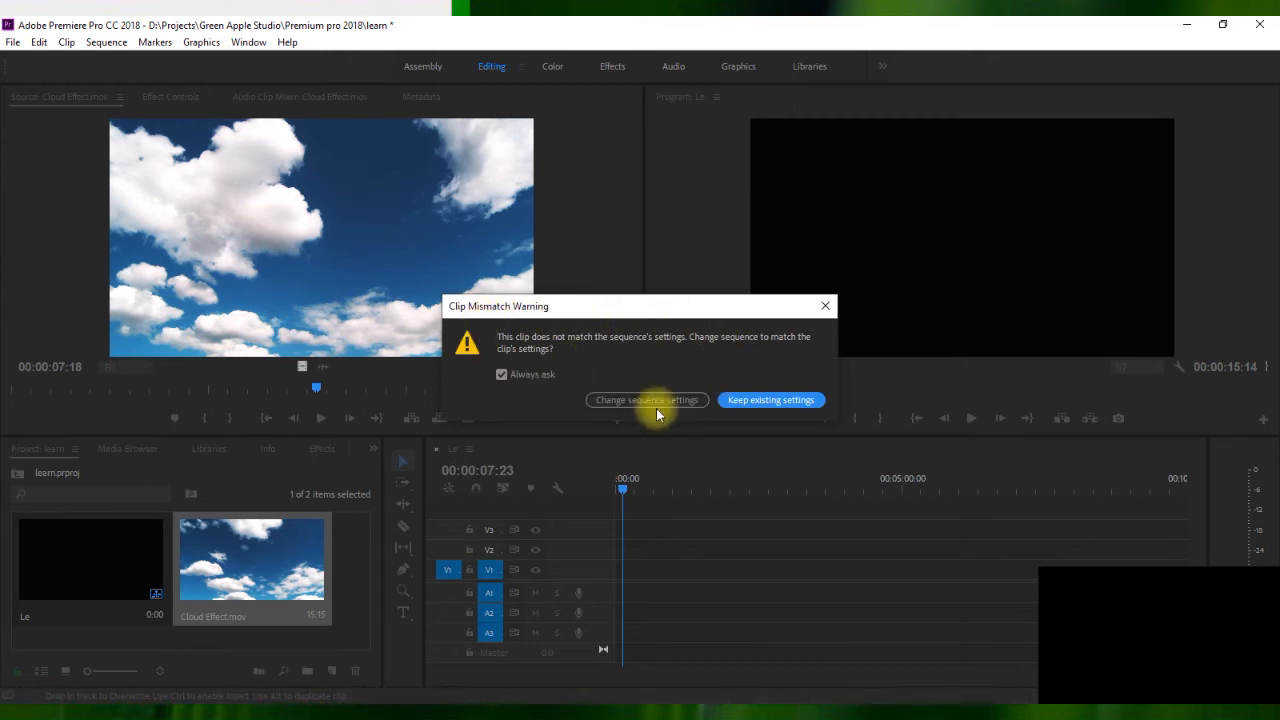
{"action": "left_click", "coordinate": [692, 408]}
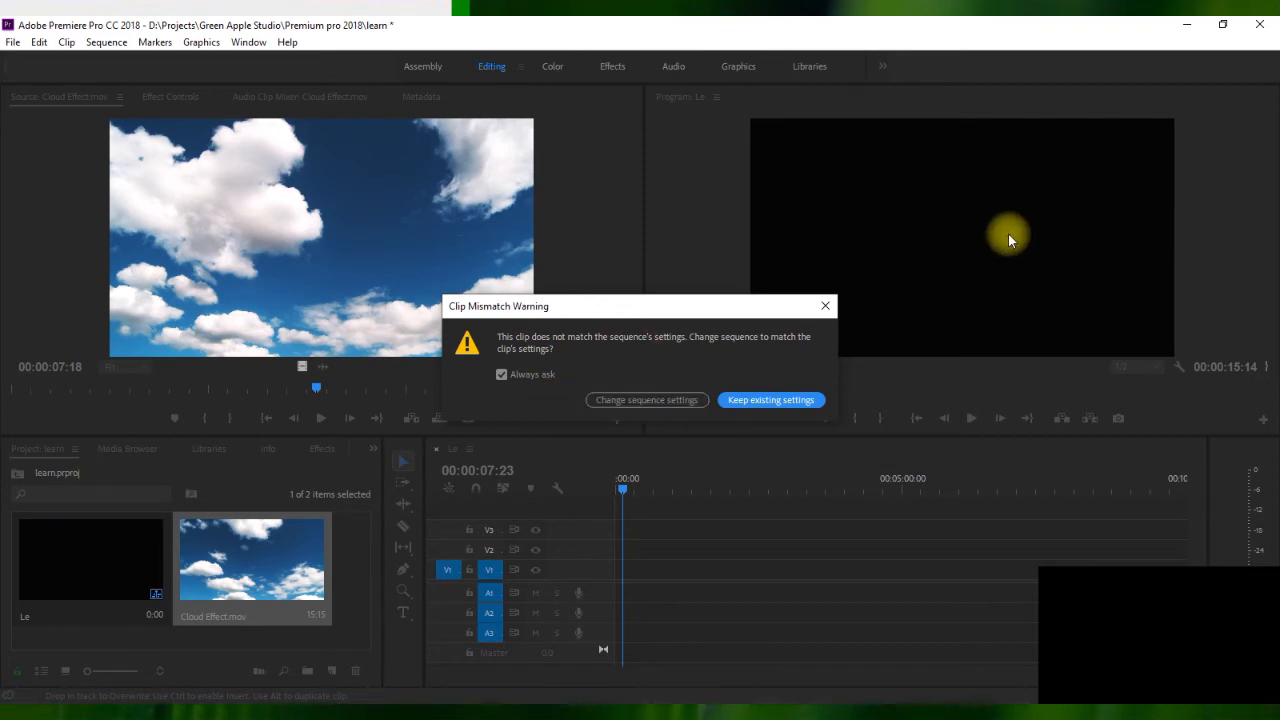
{"action": "left_click", "coordinate": [677, 396]}
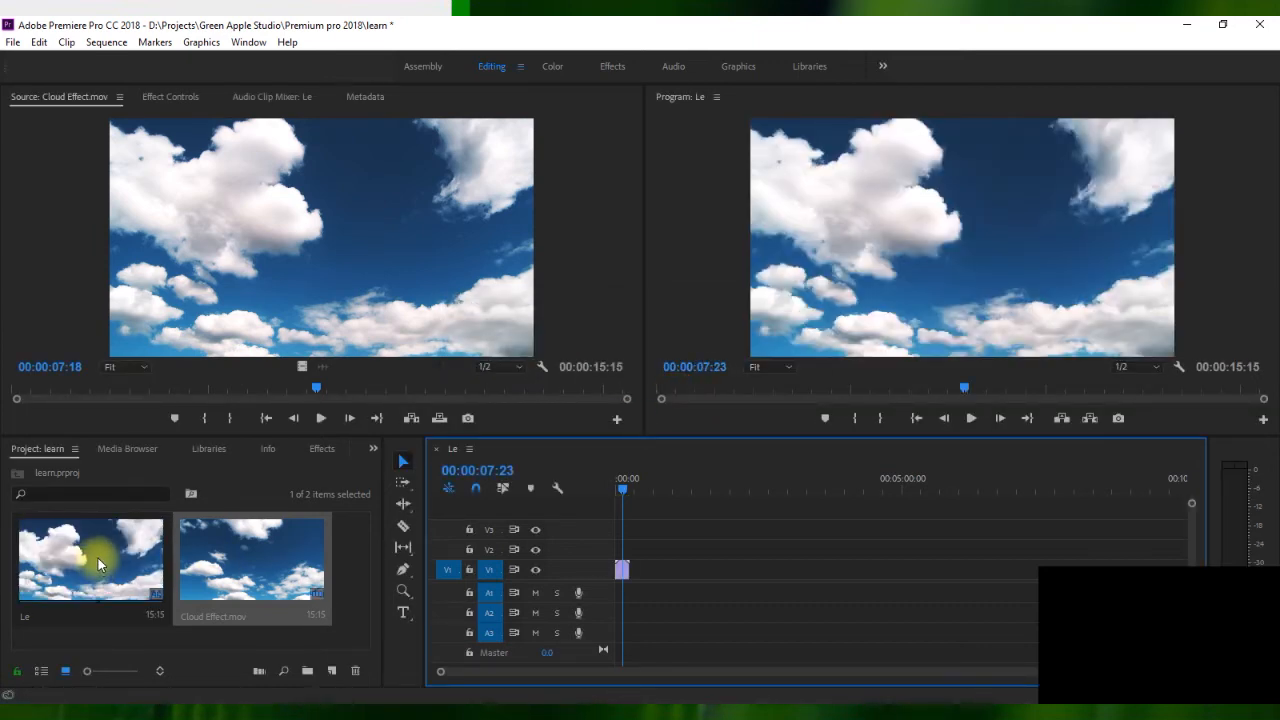
- Select and deselect the cloud clip in the Program Monitor, and undo its placement on track V1
{"action": "left_click", "coordinate": [1068, 293]}
{"action": "left_click", "coordinate": [1230, 257]}
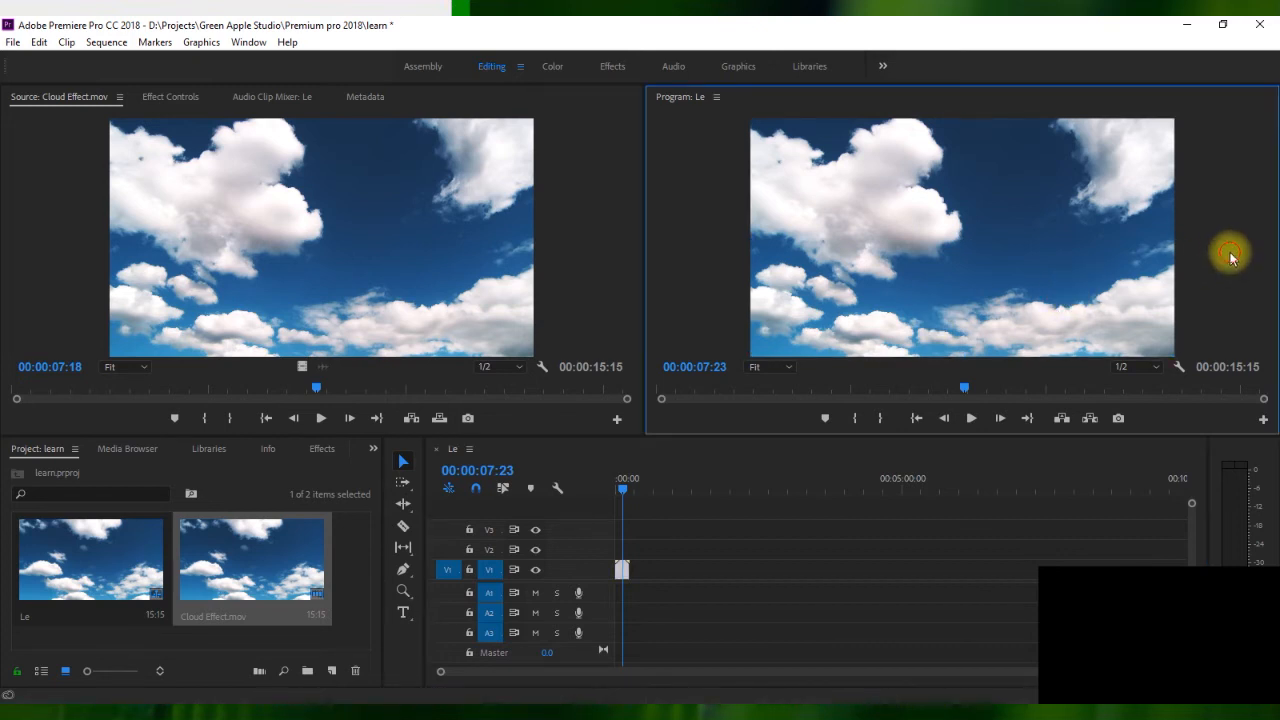
{"action": "left_click", "coordinate": [984, 287]}
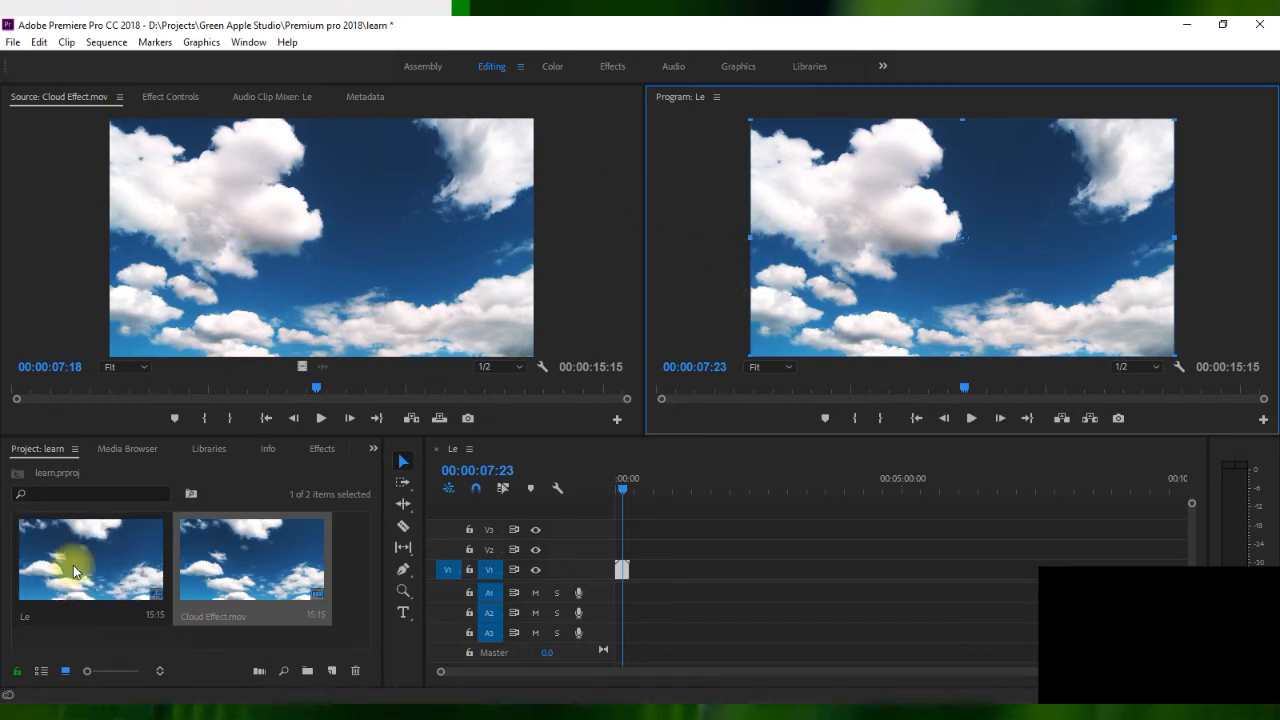
{"action": "left_click", "coordinate": [1222, 249]}
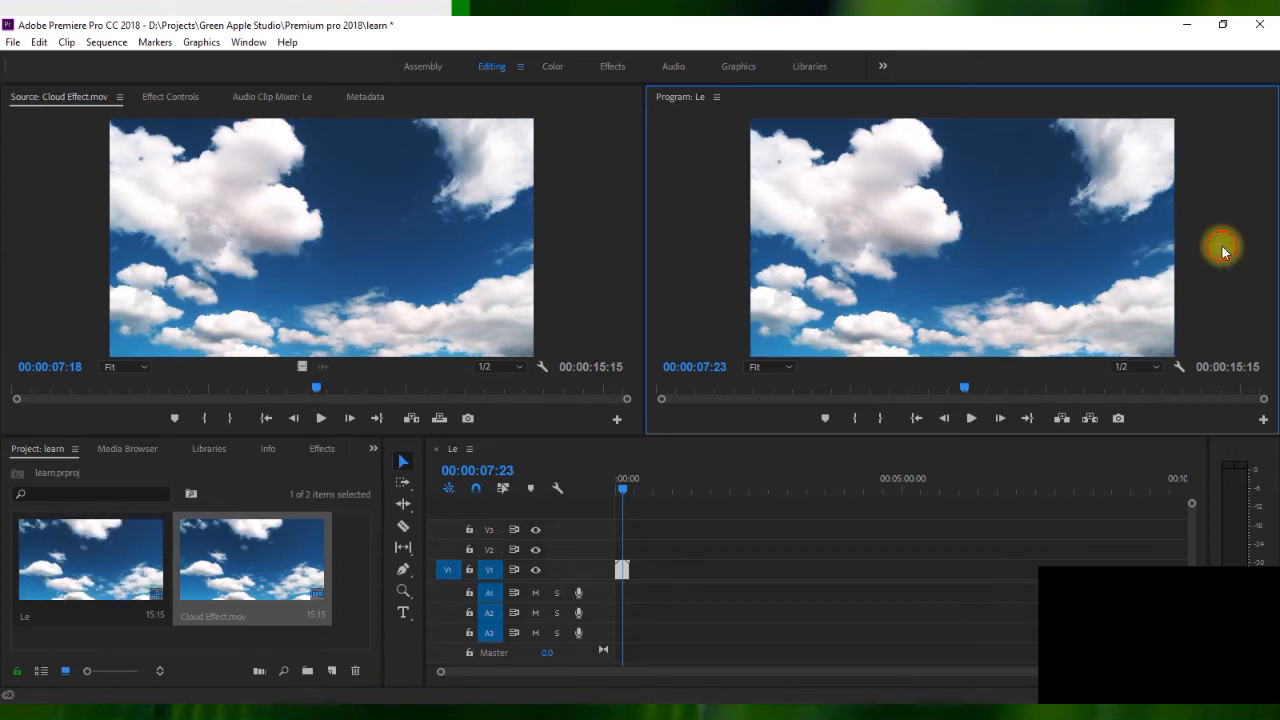
{"action": "key", "text": "ctrl+z"}
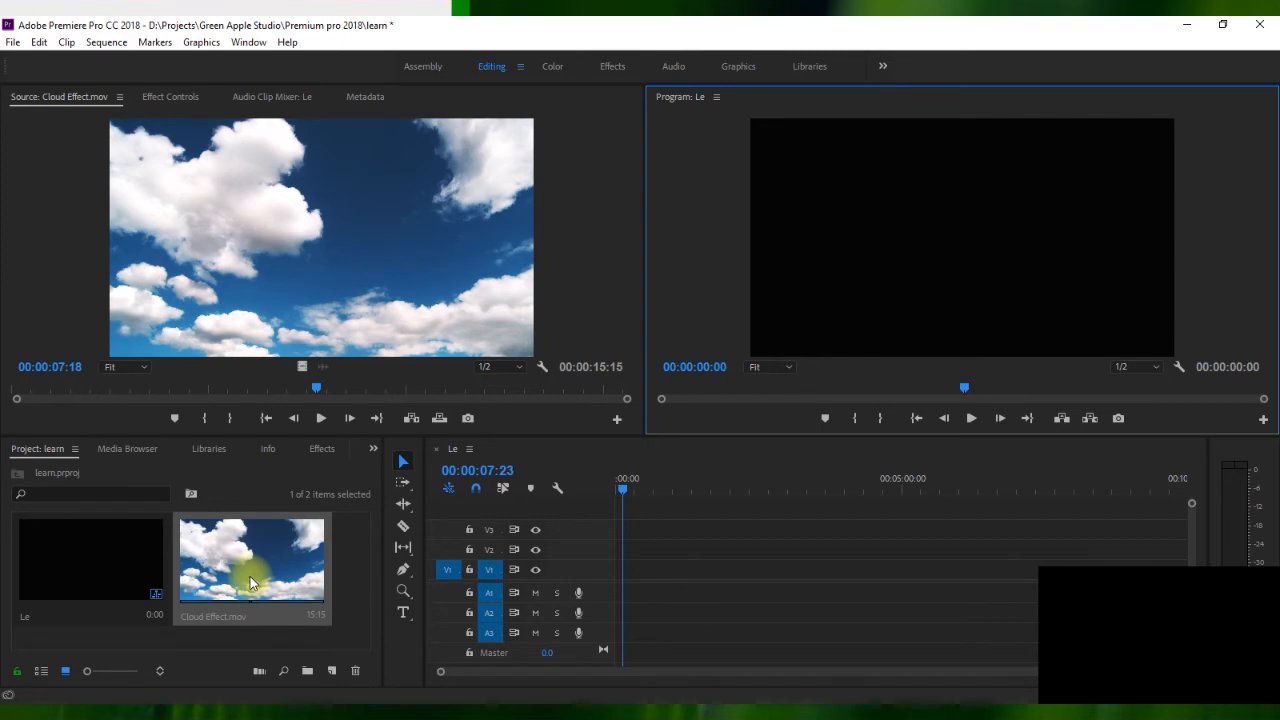
- Place only the video of Cloud Effect.mov at the start of track V3, and undo both the placement and the clip's import
{"action": "left_click", "coordinate": [316, 367]}
{"action": "left_click_drag", "start_coordinate": [318, 367], "coordinate": [597, 533]}
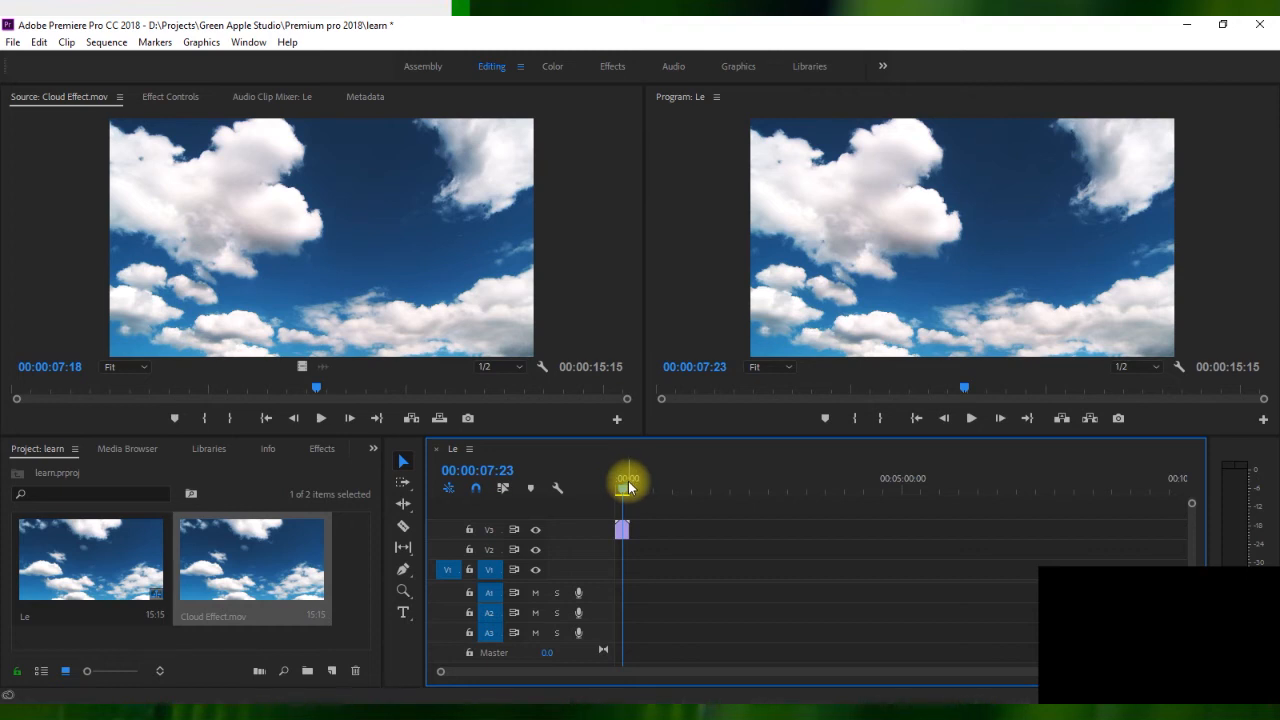
{"action": "key", "text": "ctrl+z"}
{"action": "key", "text": "ctrl+z"}
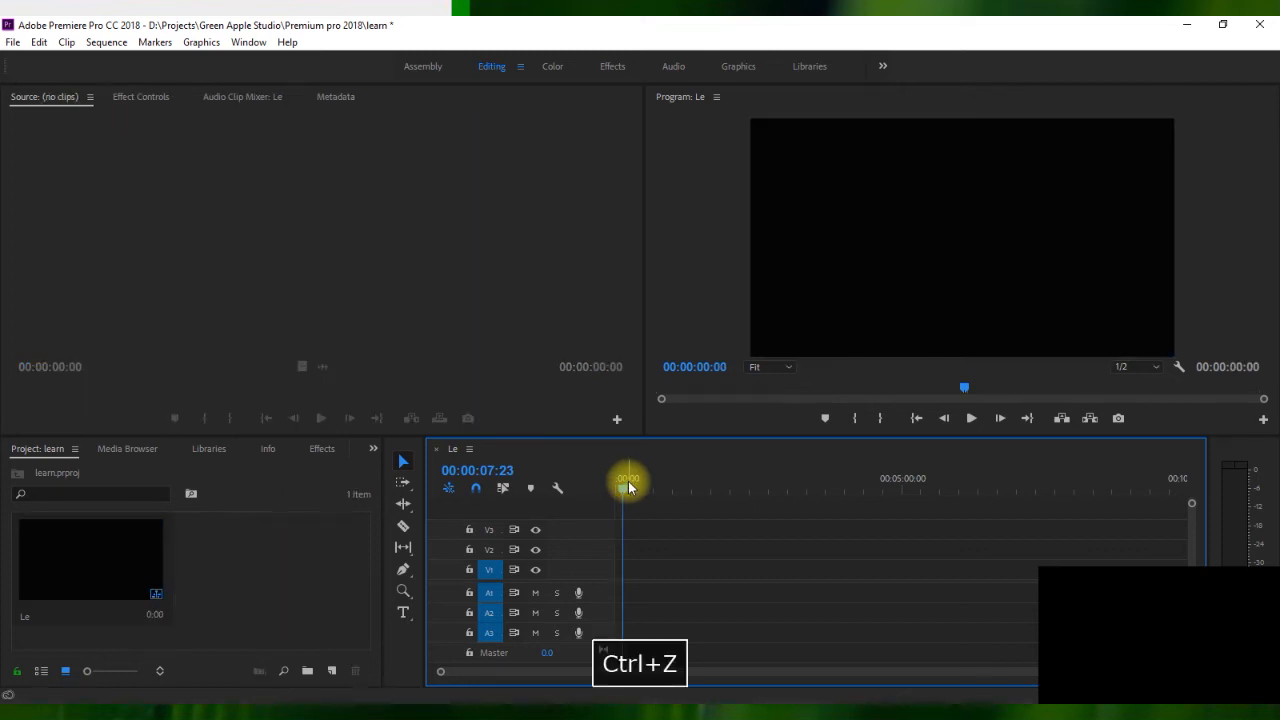
- Open the Le sequence in the Source Monitor and undo the sequence's creation
{"action": "left_click", "coordinate": [143, 556]}
{"action": "double_click", "coordinate": [143, 551]}
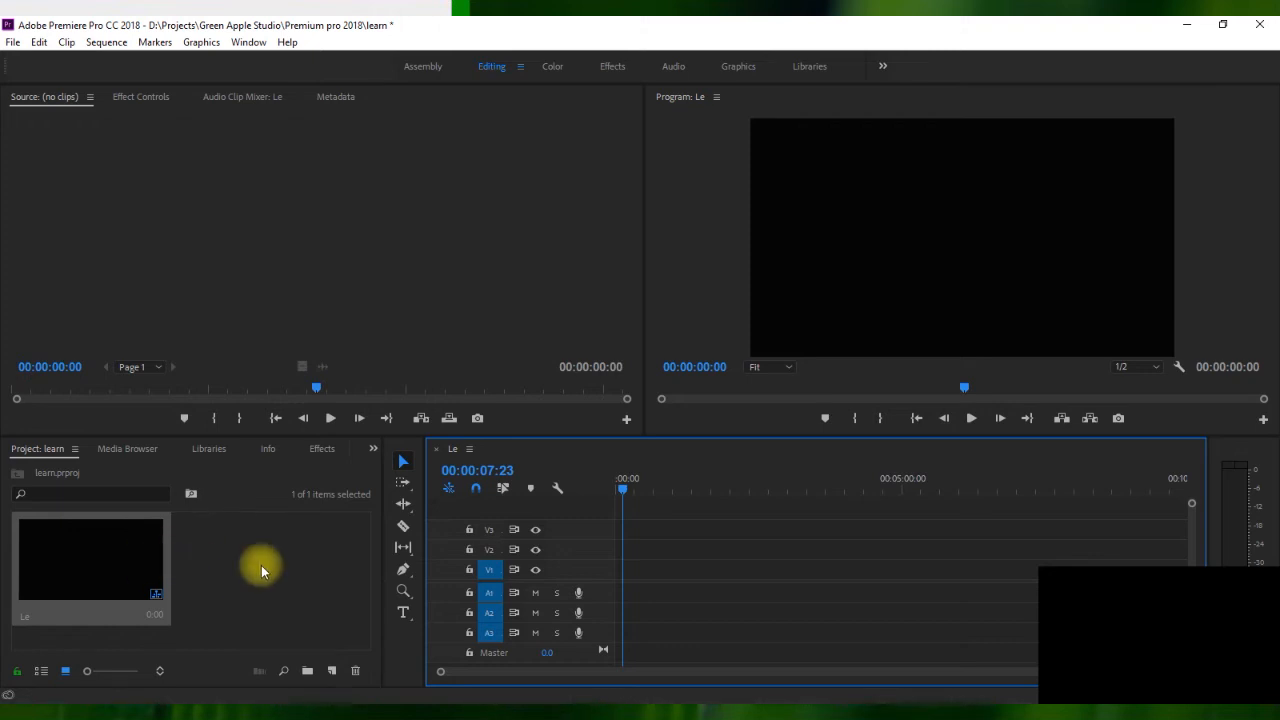
{"action": "key", "text": "ctrl+z"}
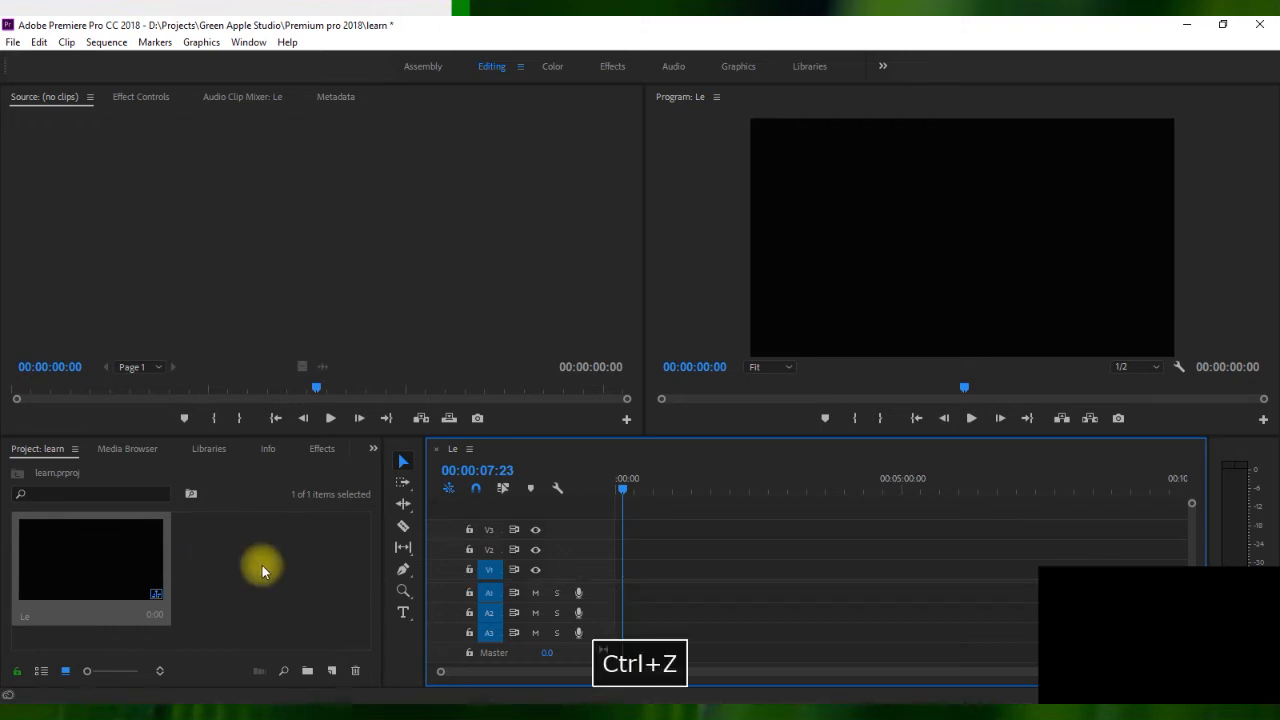
{"action": "key", "text": "ctrl+z"}
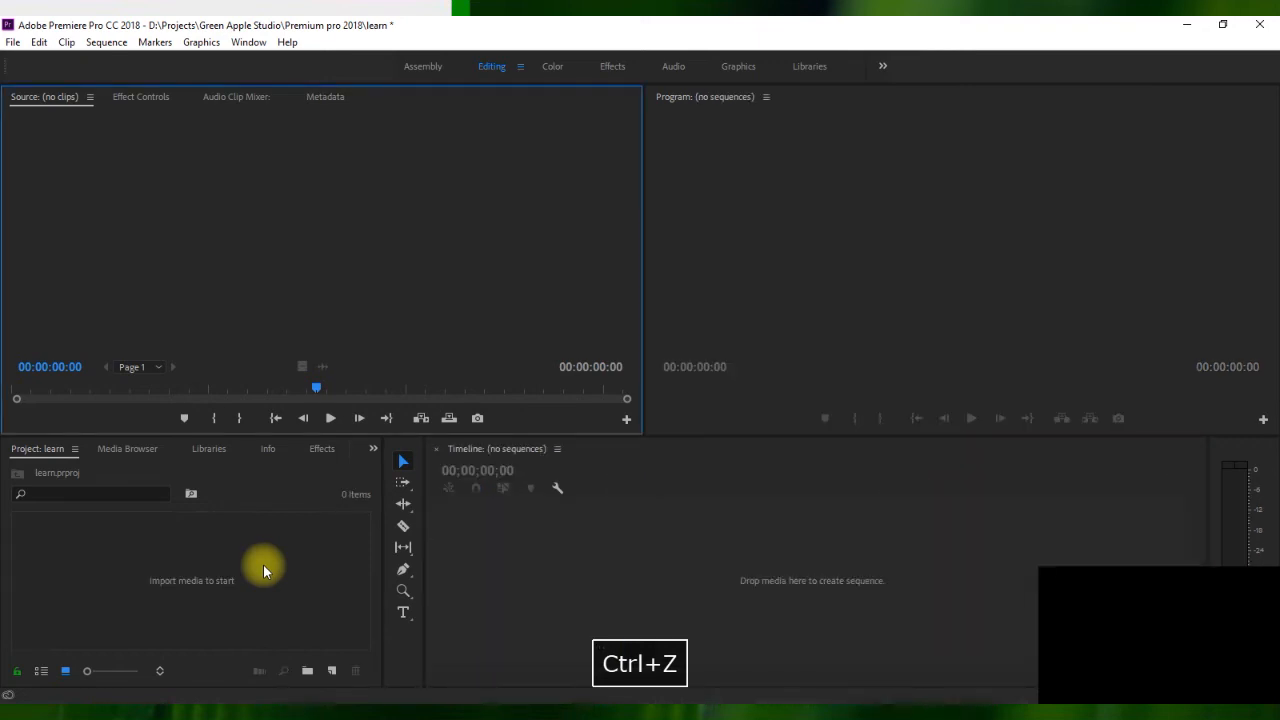
- Create a new sequence named "Ke" with the HDV 720p25 preset
{"action": "right_click", "coordinate": [336, 541]}
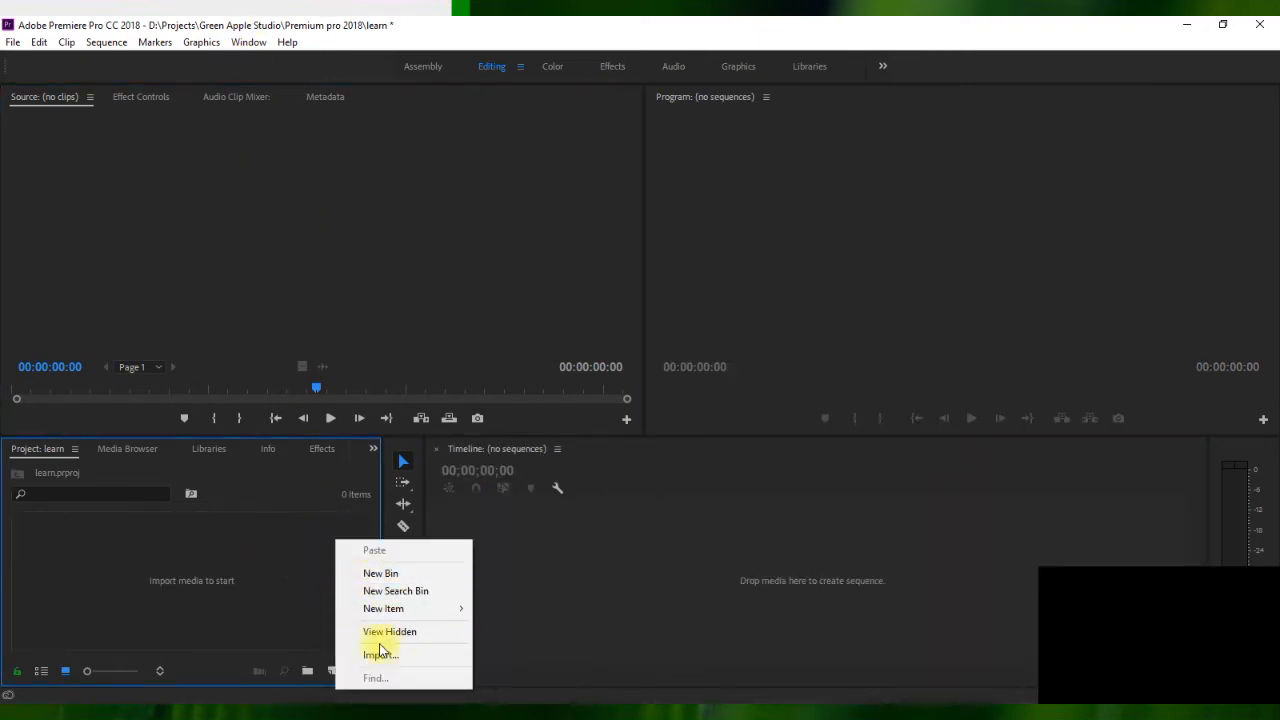
{"action": "mouse_move", "coordinate": [400, 608]}
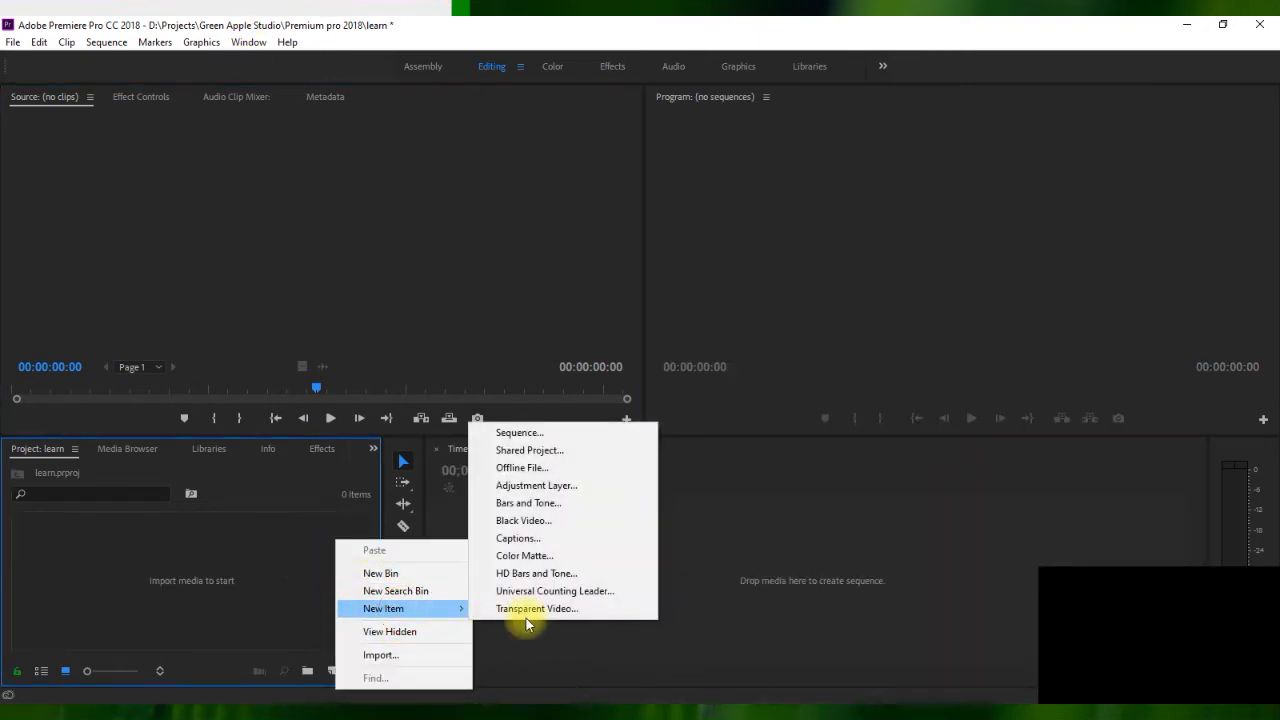
{"action": "left_click", "coordinate": [540, 433]}
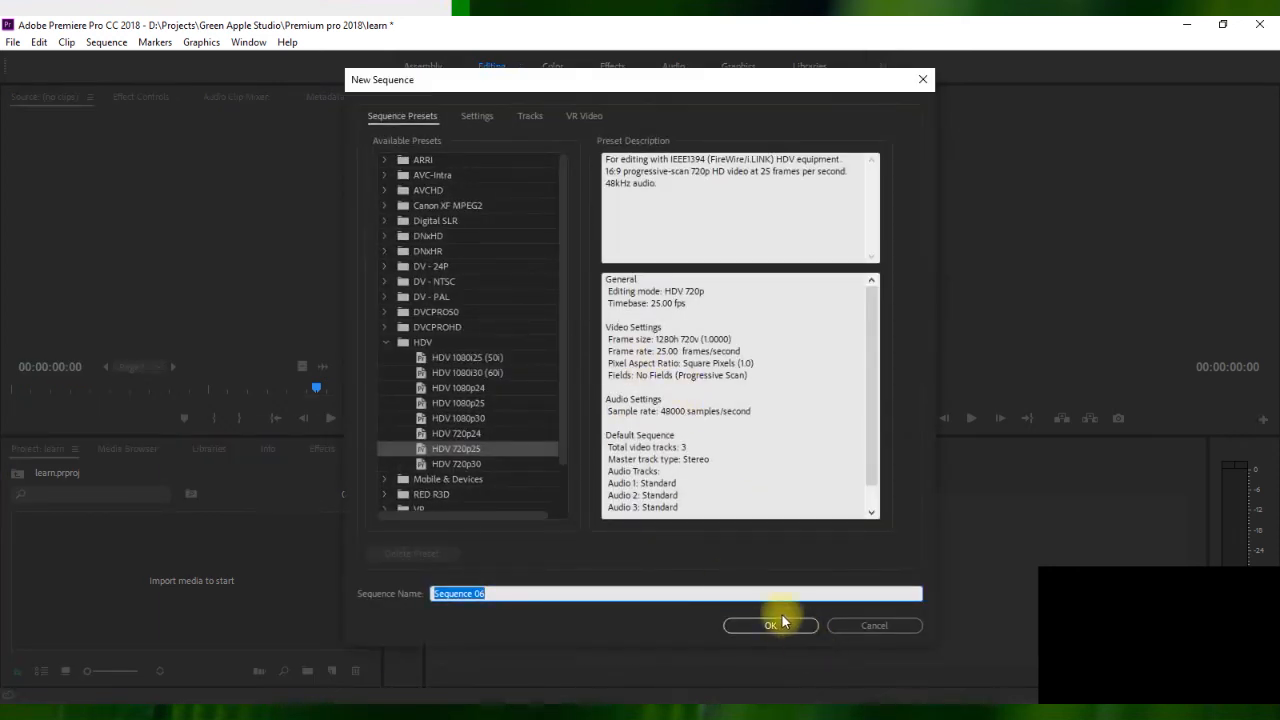
{"action": "type", "text": "K"}
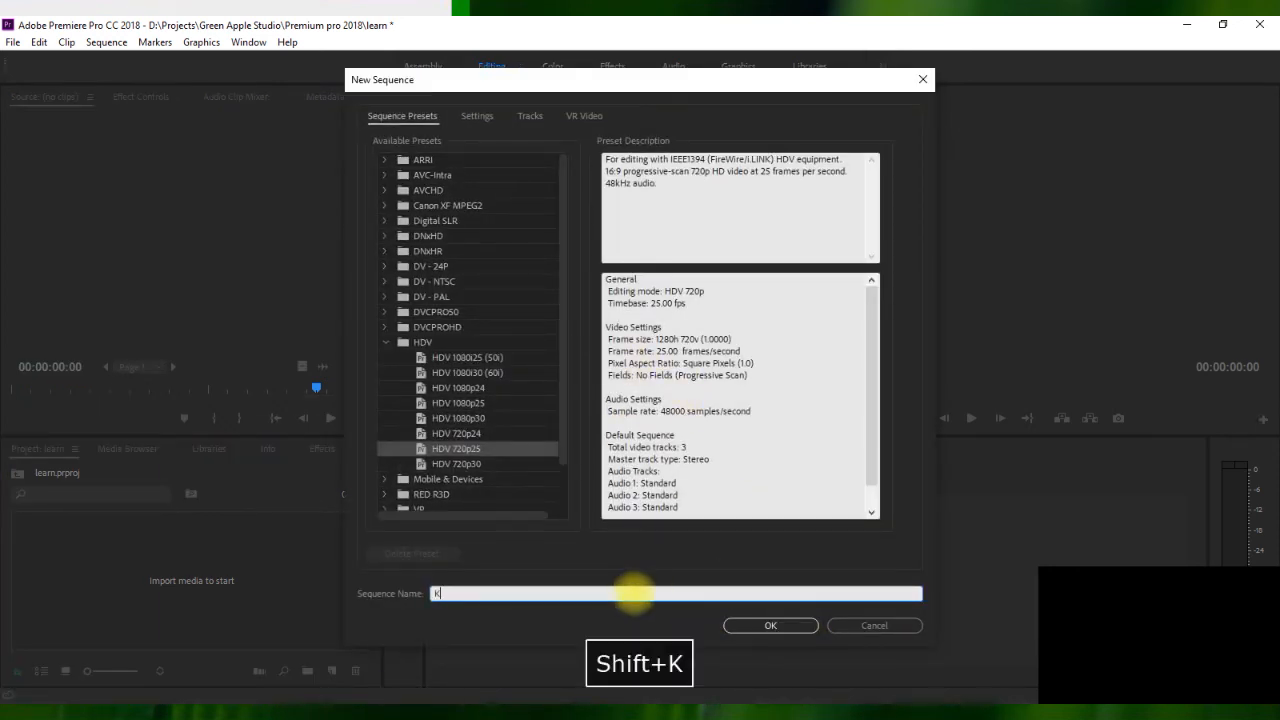
{"action": "key", "text": "BackSpace"}
{"action": "type", "text": "Ke"}
{"action": "left_click", "coordinate": [755, 622]}
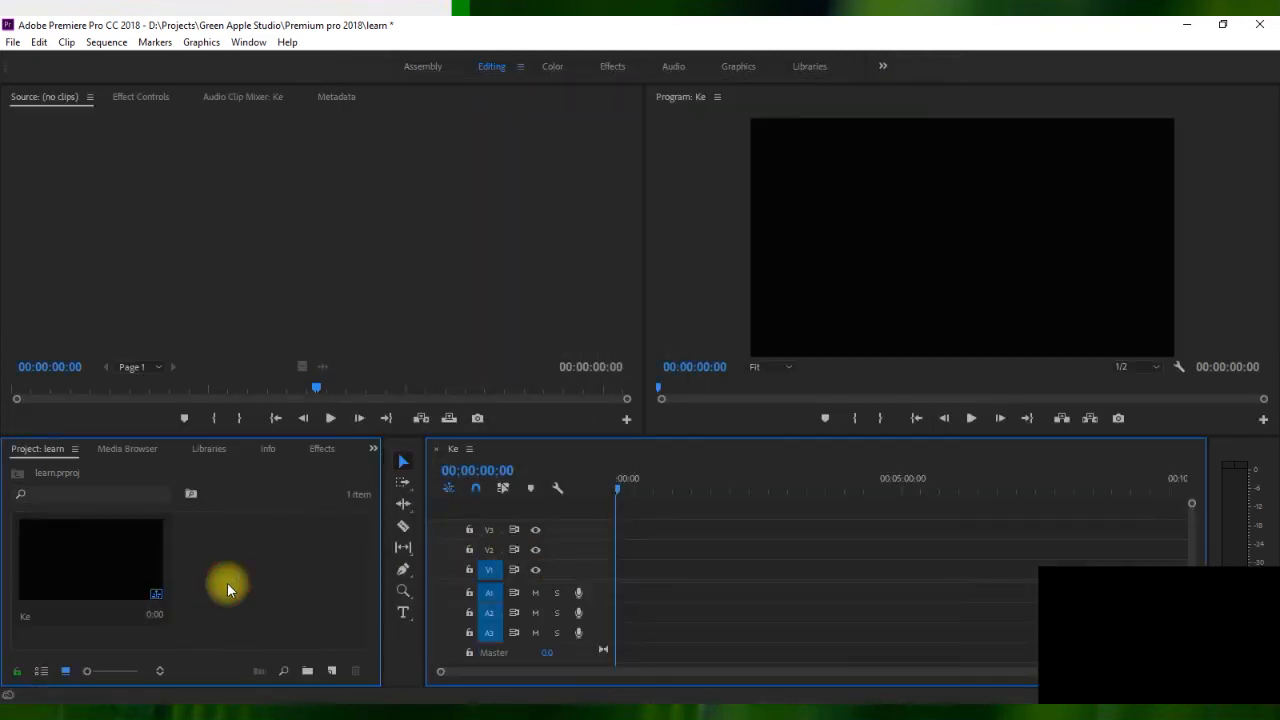
- Import the Cloud Effect video from the All effects folder into the project
{"action": "double_click", "coordinate": [226, 586]}
{"action": "left_click", "coordinate": [262, 188]}
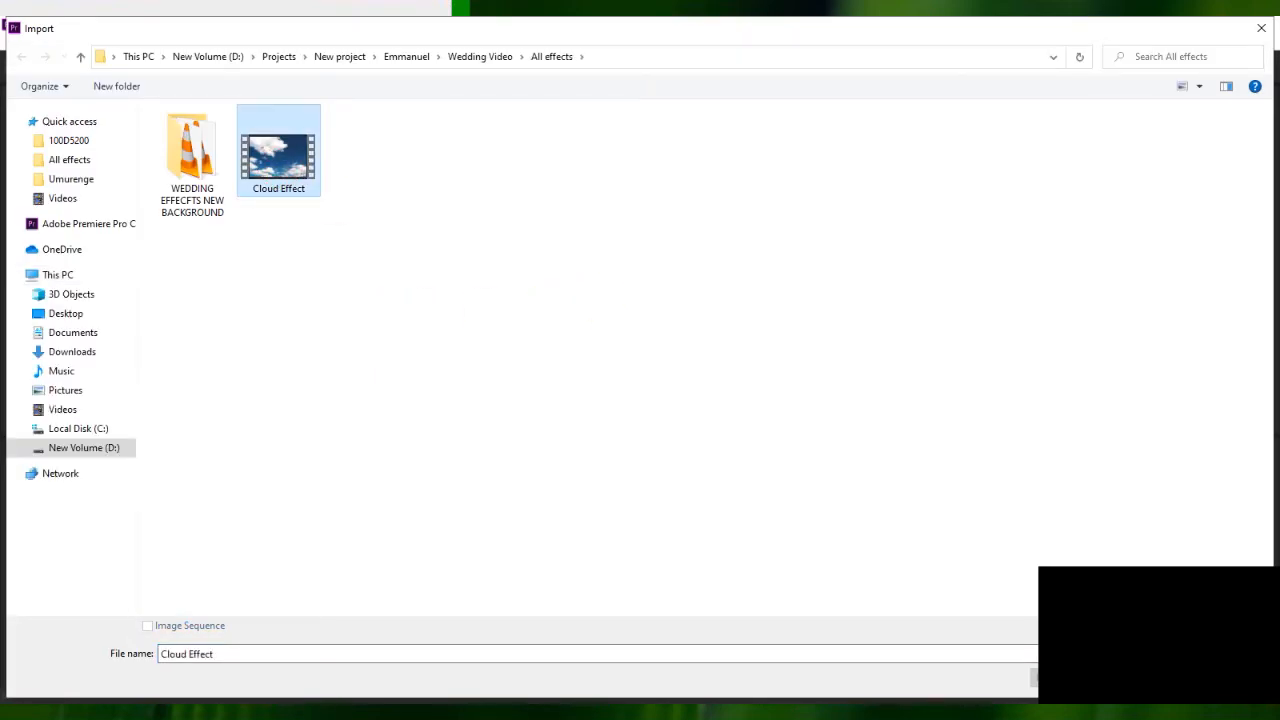
{"action": "key", "text": "Return"}
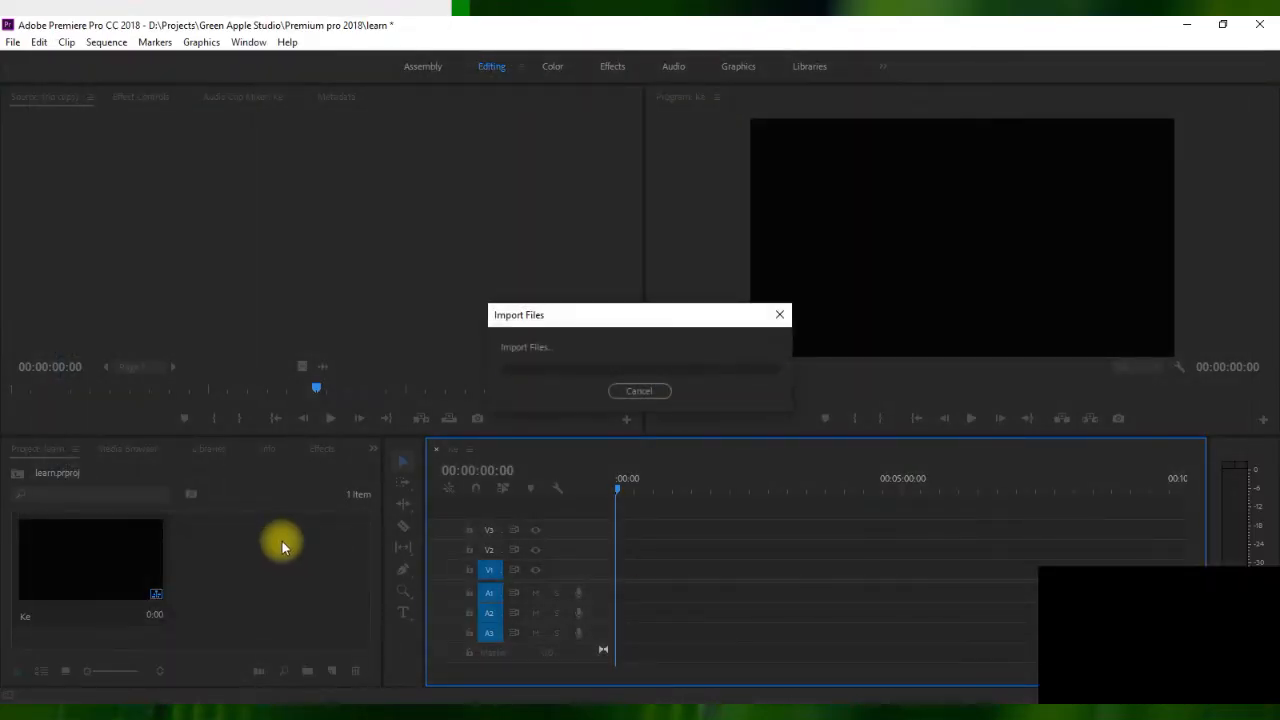
- Place only the video of Cloud Effect.mov at the start of track V1, keeping the existing sequence settings
{"action": "double_click", "coordinate": [240, 585]}
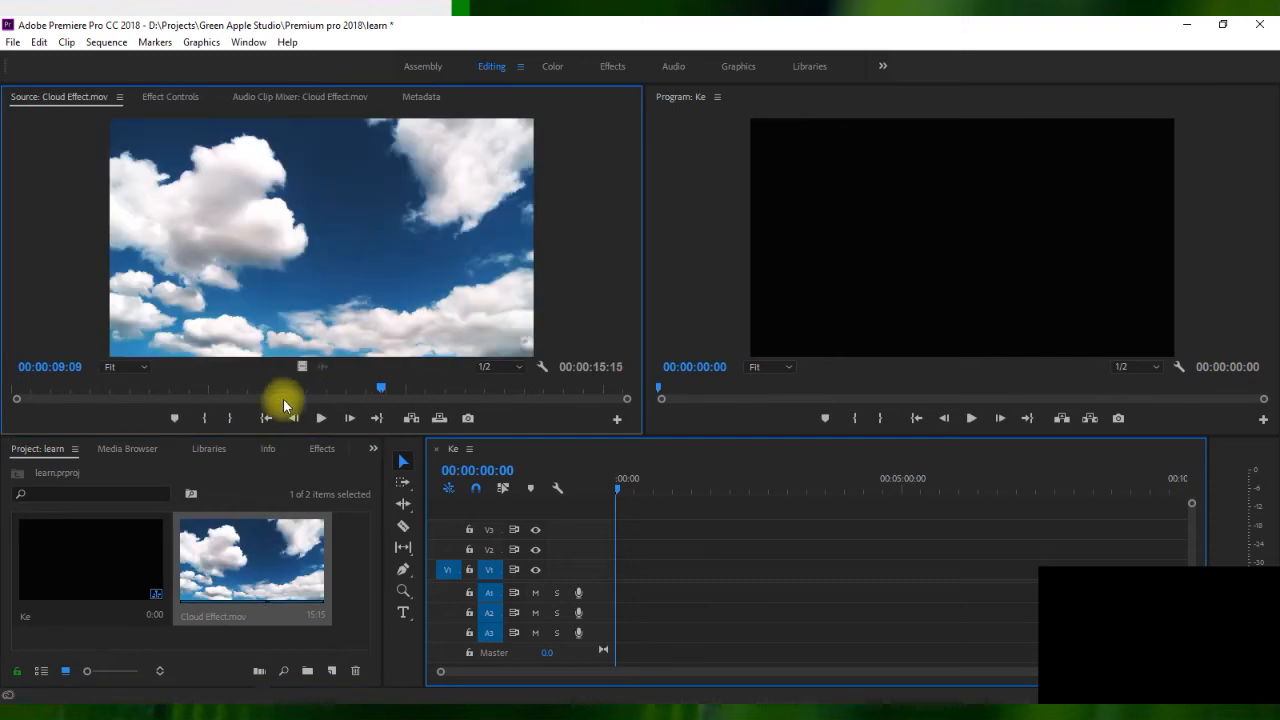
{"action": "left_click_drag", "start_coordinate": [305, 366], "coordinate": [617, 575]}
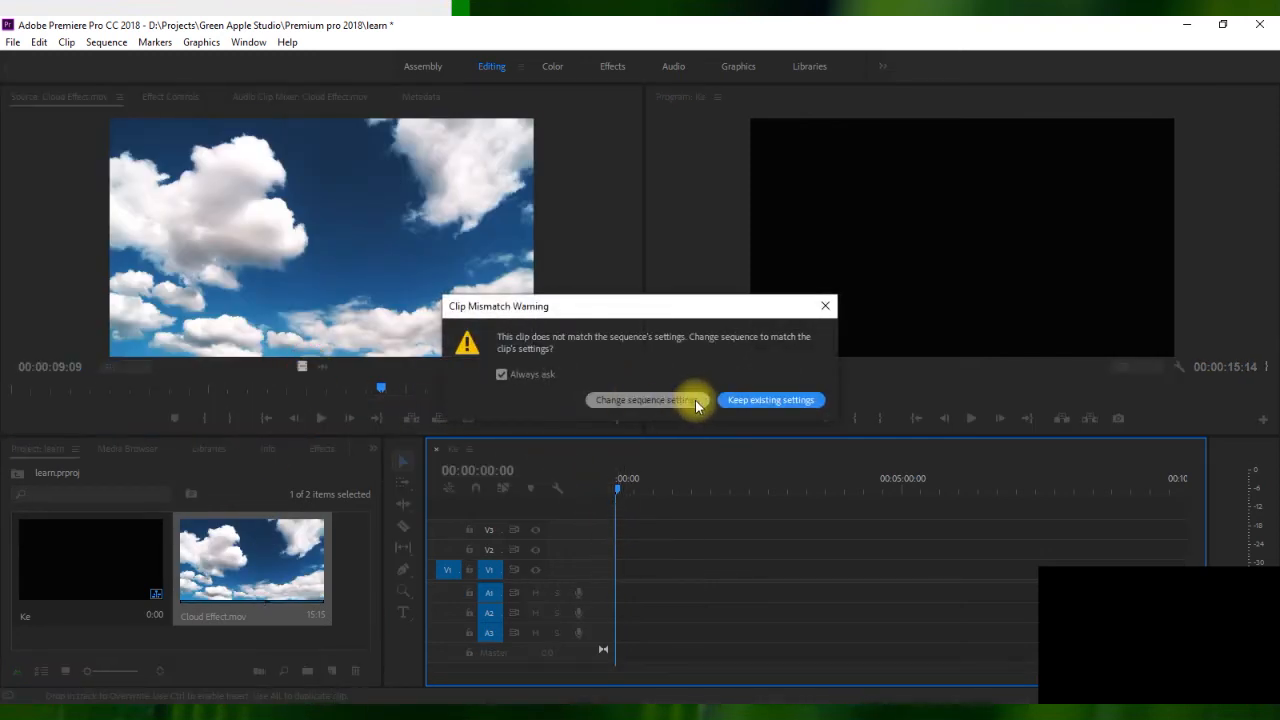
{"action": "left_click", "coordinate": [797, 409]}
{"action": "left_click", "coordinate": [938, 262]}
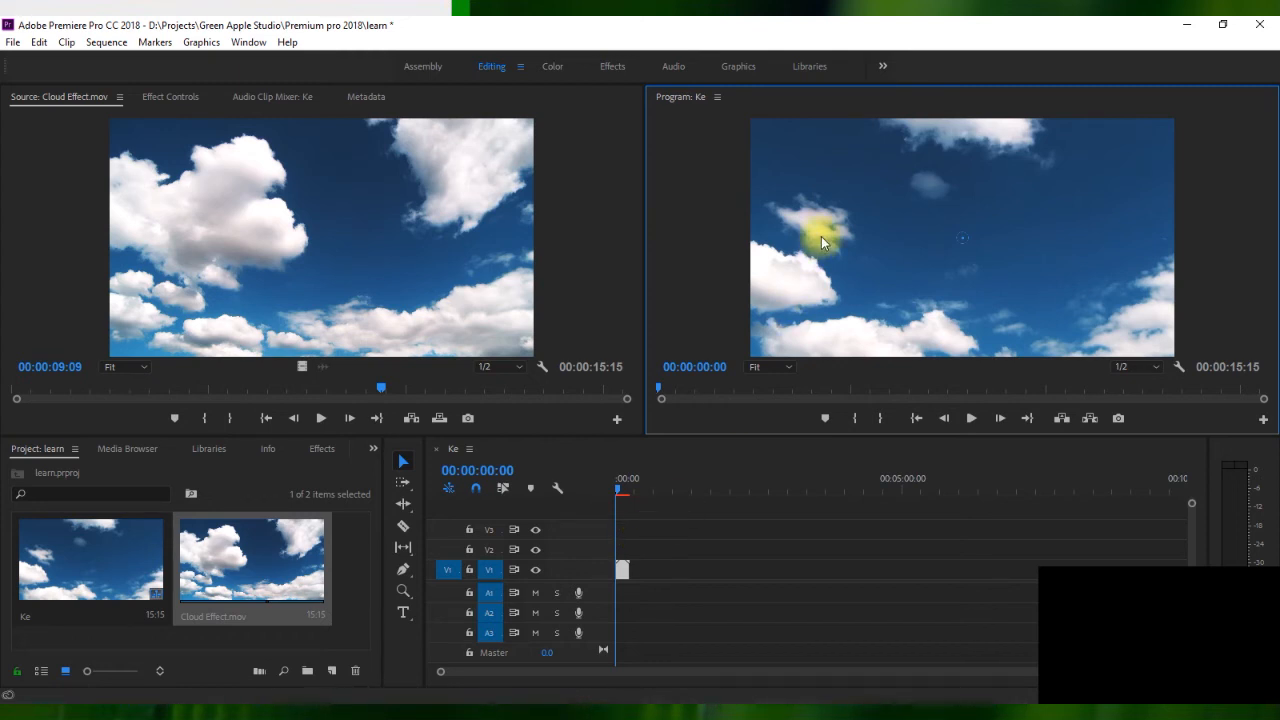
- Open the effect controls of the Cloud Effect clip on V1, with Opacity collapsed and the Motion properties expanded
{"action": "left_click", "coordinate": [165, 100]}
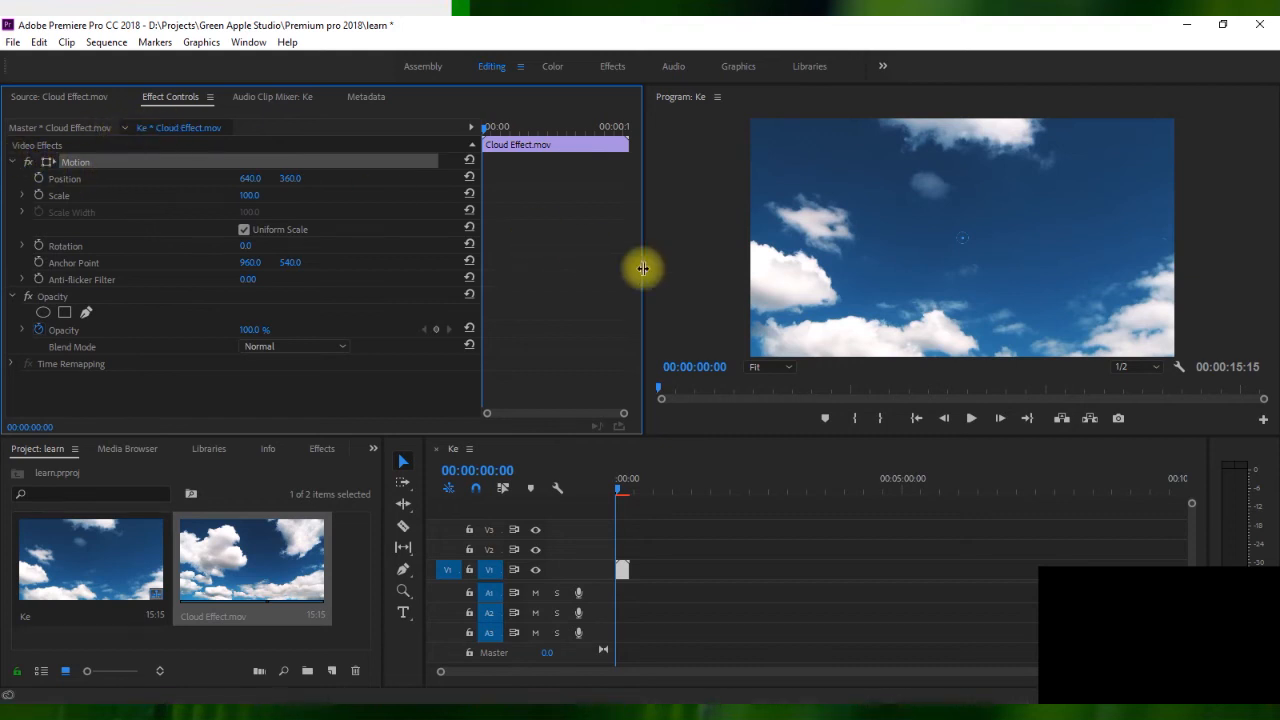
{"action": "left_click", "coordinate": [836, 312]}
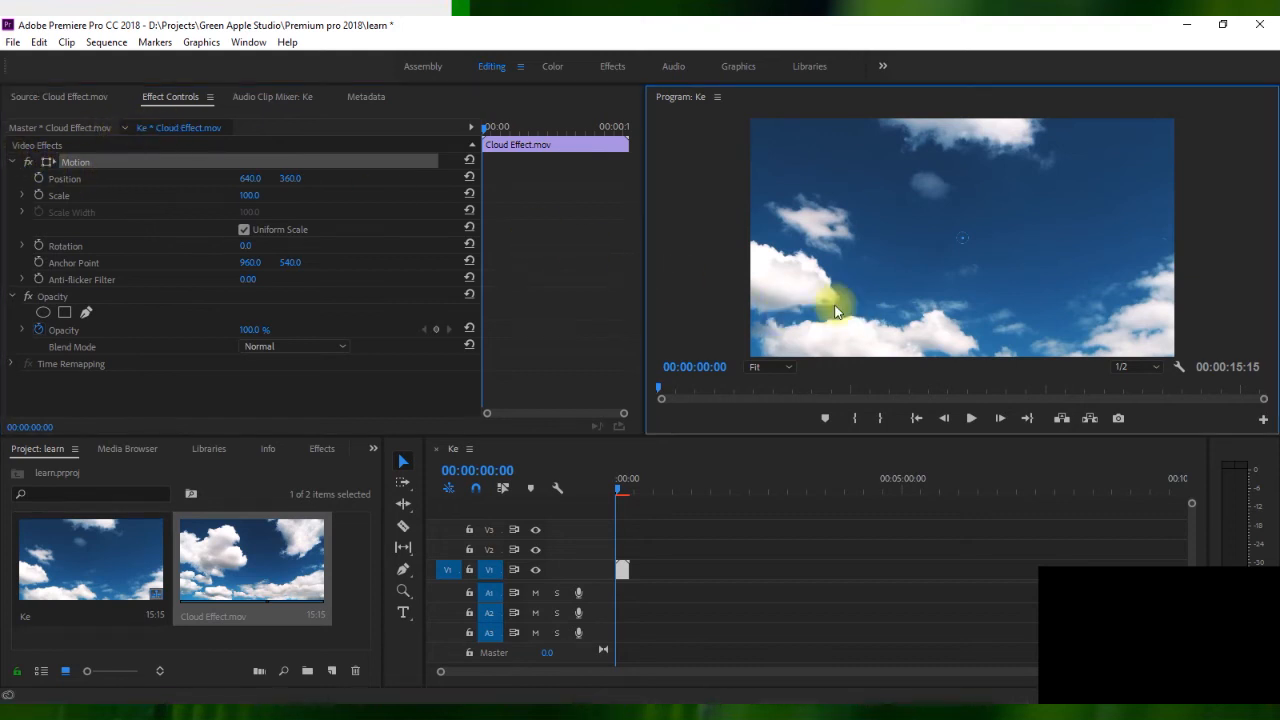
{"action": "left_click", "coordinate": [156, 100]}
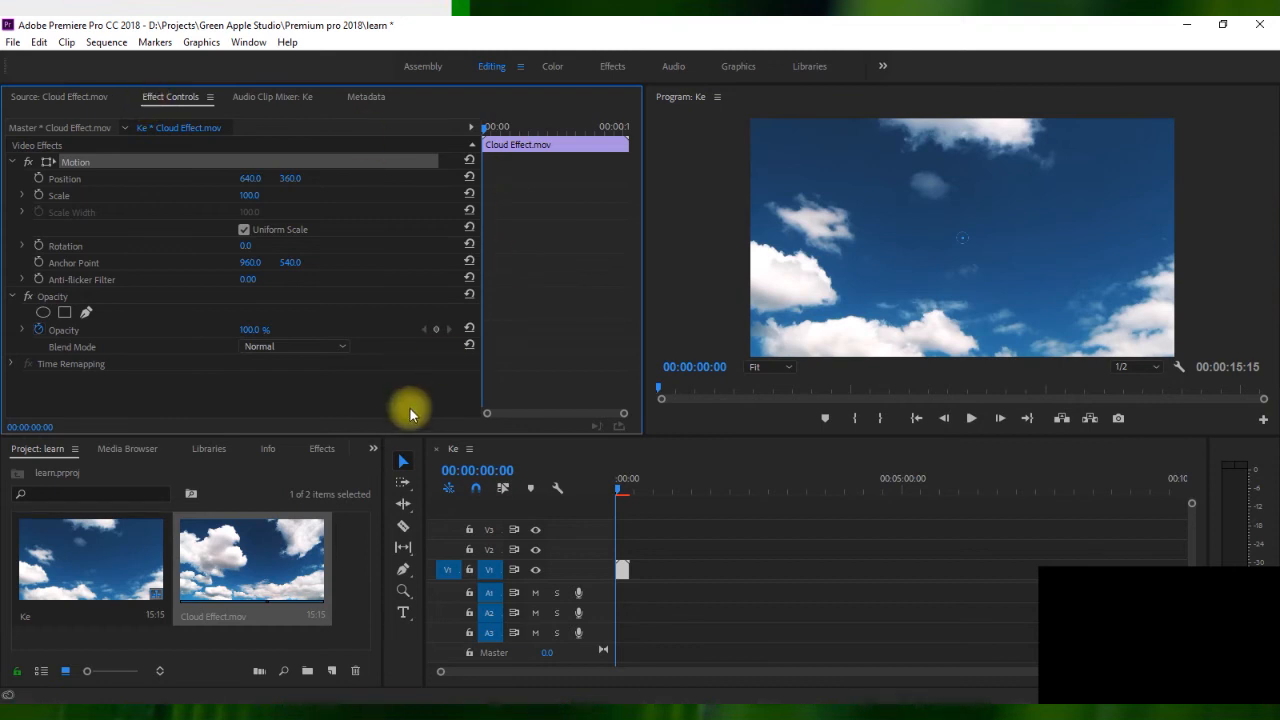
{"action": "double_click", "coordinate": [622, 572]}
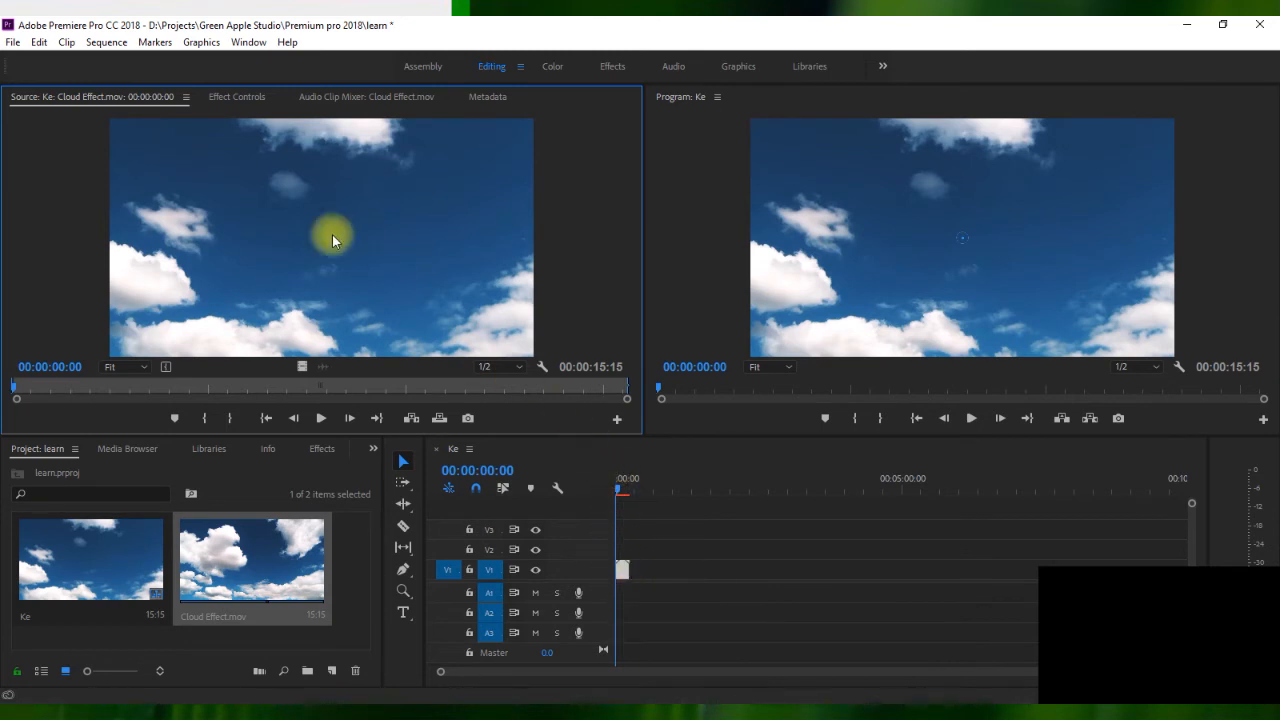
{"action": "left_click", "coordinate": [232, 97]}
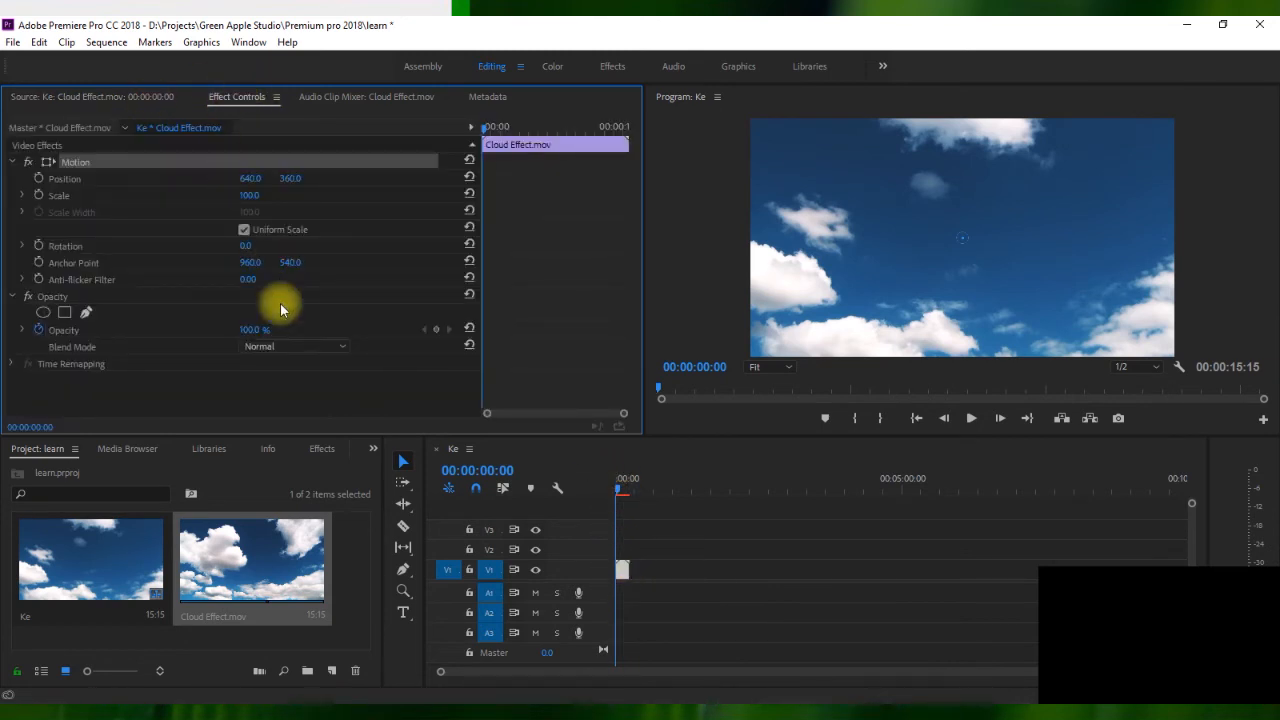
{"action": "left_click", "coordinate": [12, 161]}
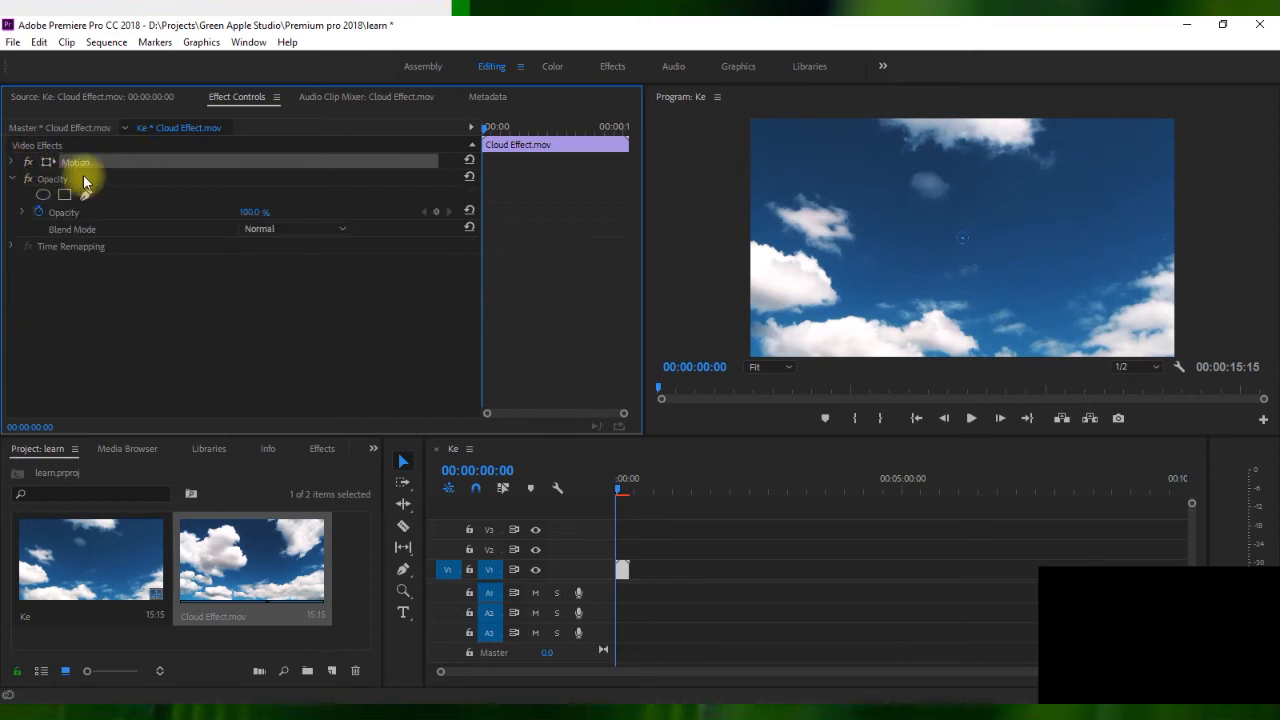
{"action": "left_click", "coordinate": [13, 180]}
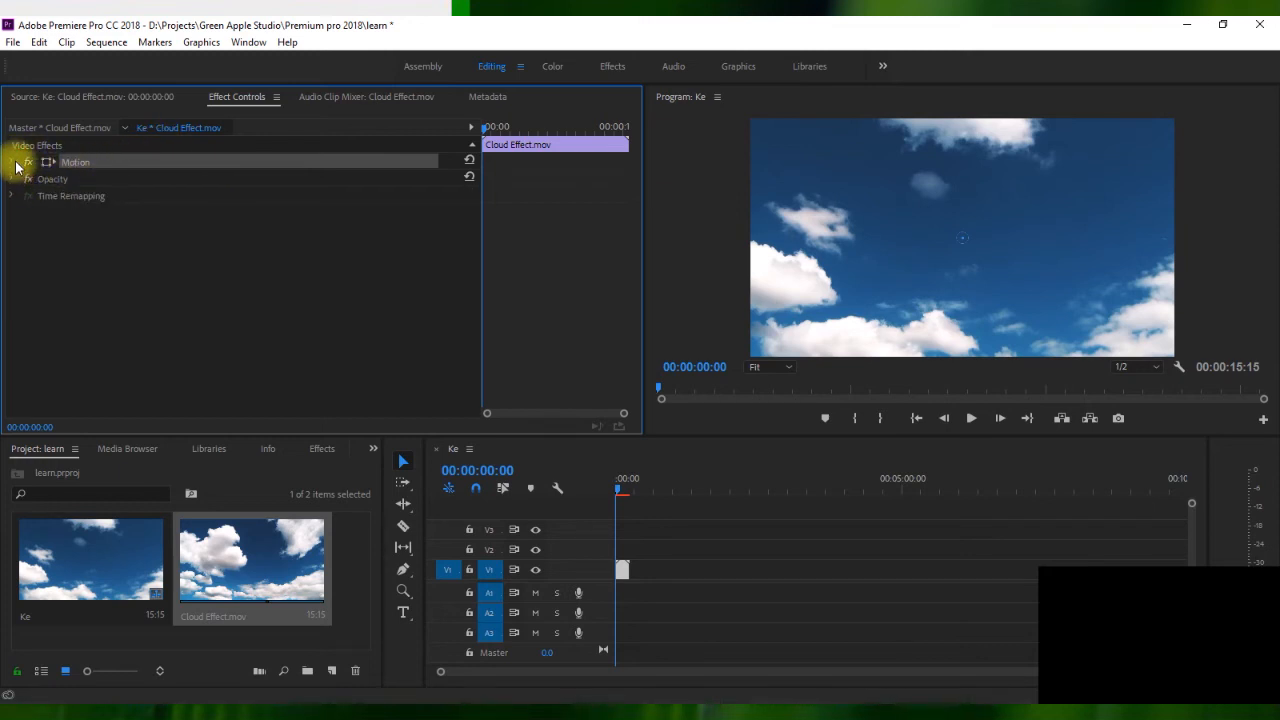
{"action": "left_click", "coordinate": [13, 162]}
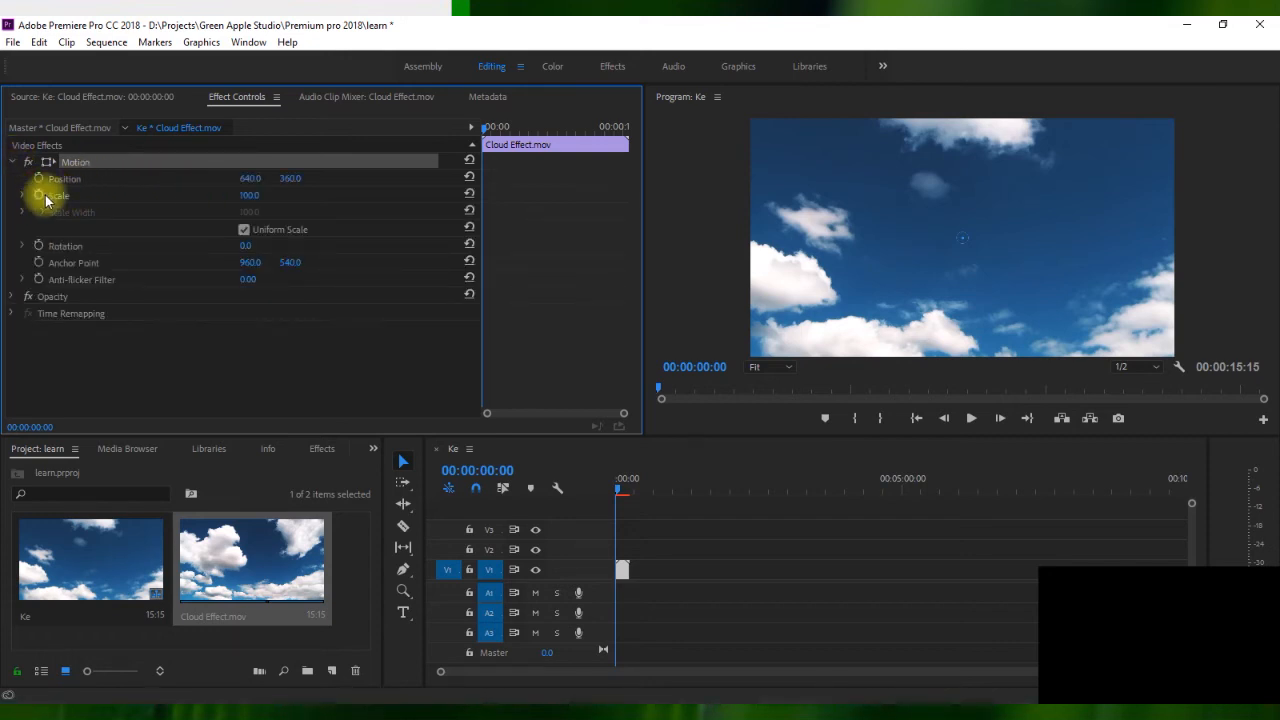
- Try Scale values of 70, 66 and 60 on the Cloud Effect clip
{"action": "left_click_drag", "start_coordinate": [248, 196], "coordinate": [190, 214]}
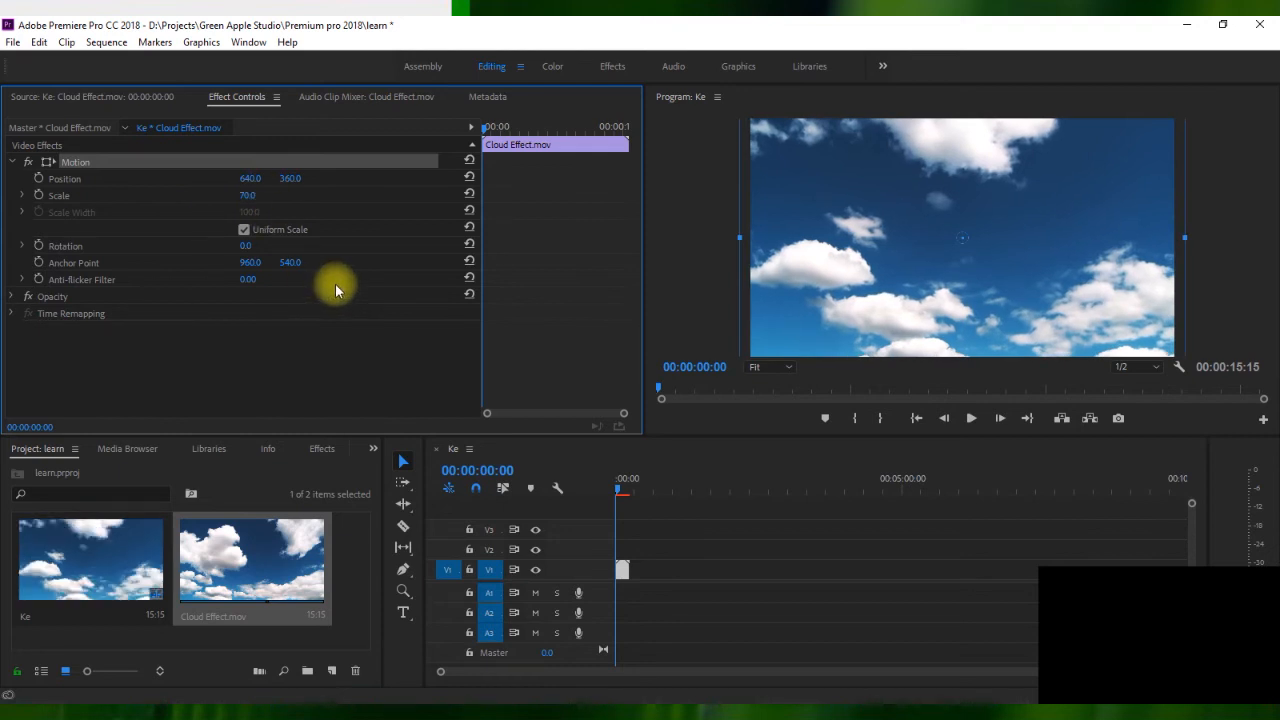
{"action": "key", "text": "ctrl+z"}
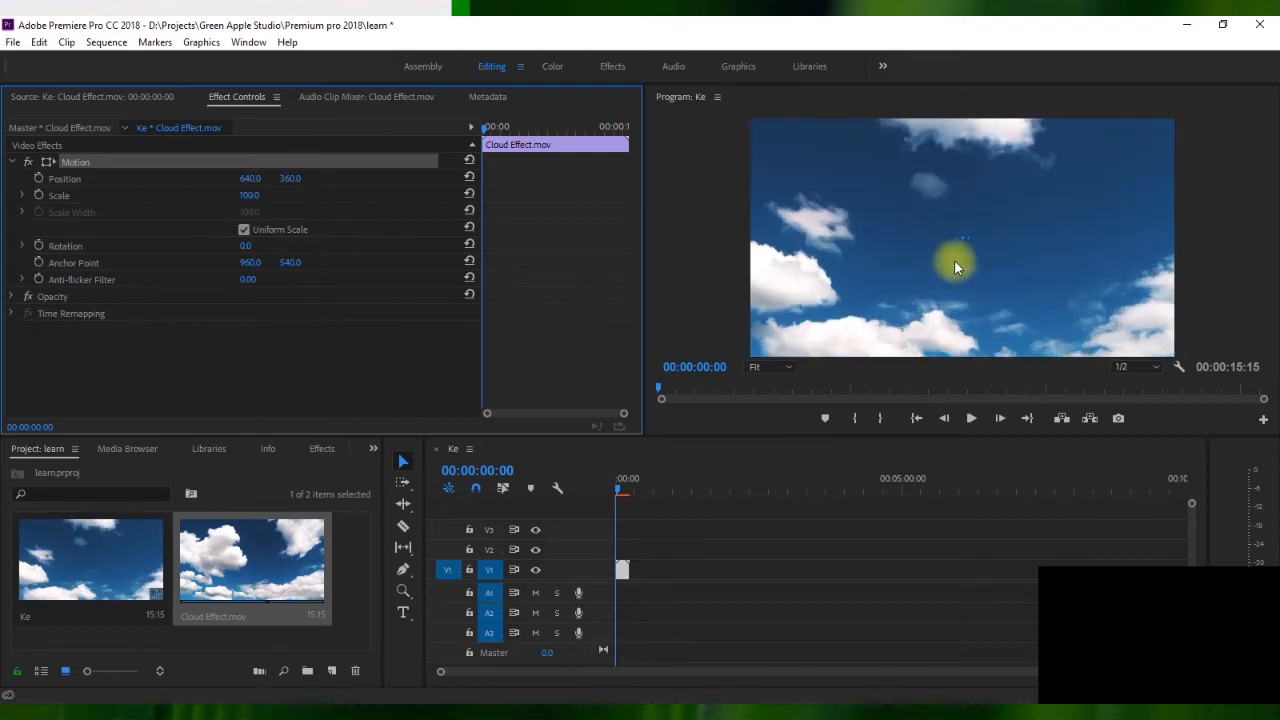
{"action": "left_click_drag", "start_coordinate": [277, 200], "coordinate": [225, 204]}
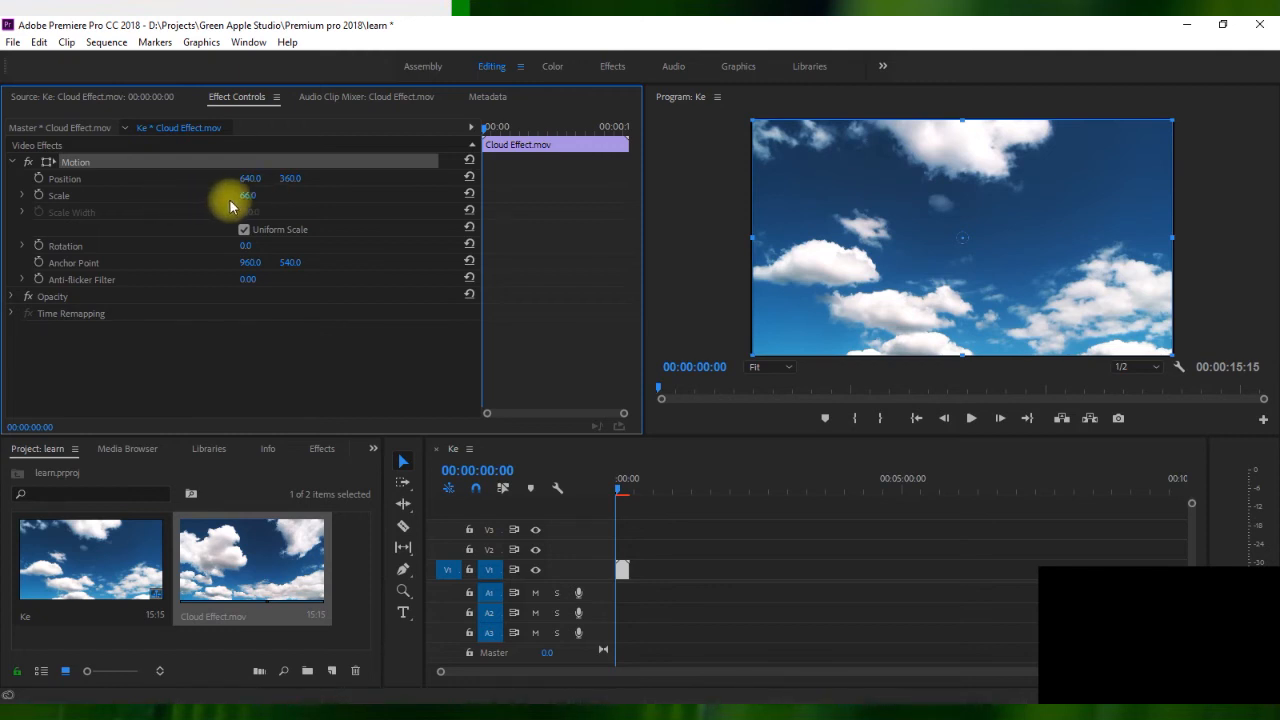
{"action": "left_click", "coordinate": [247, 195]}
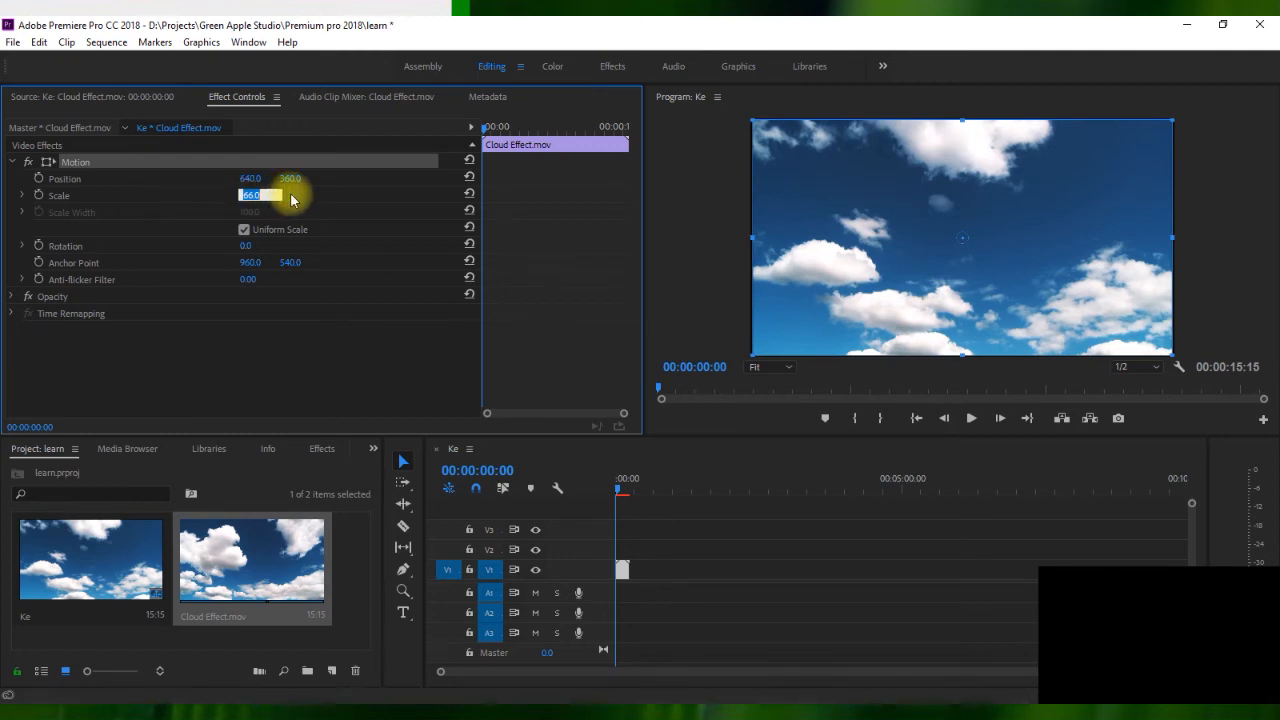
{"action": "type", "text": "6"}
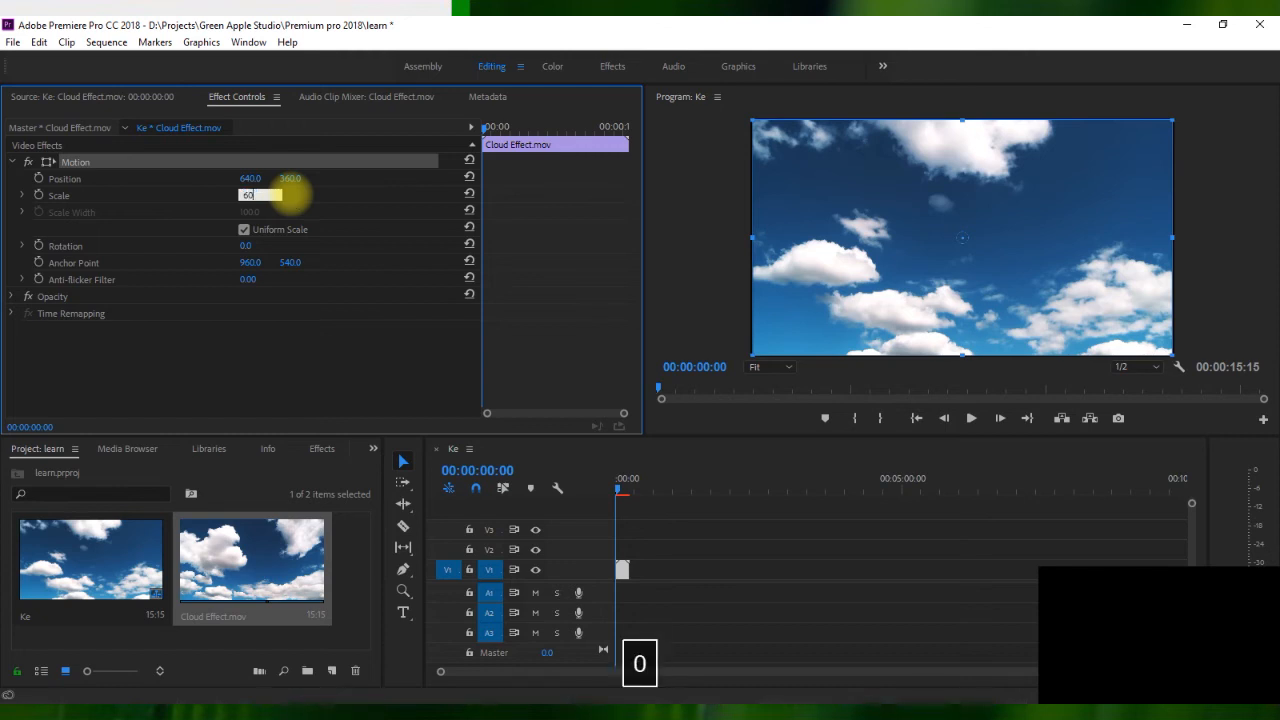
{"action": "key", "text": "Return"}
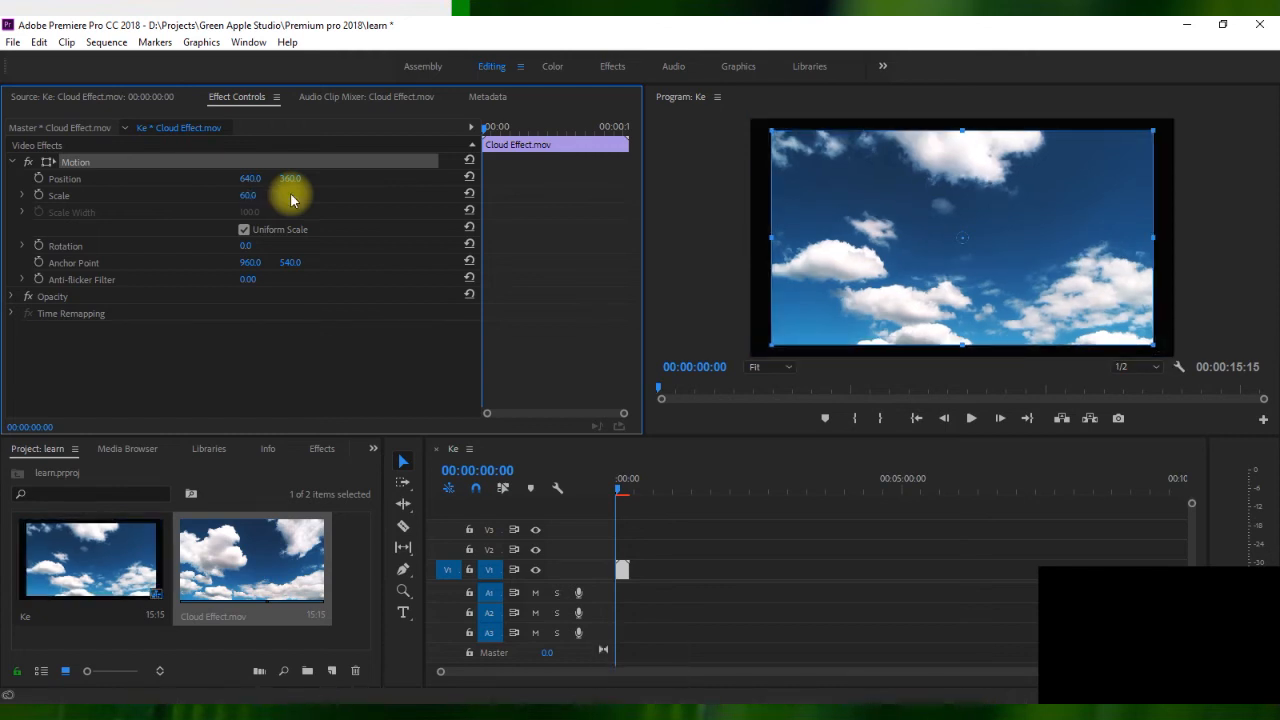
- Set the Cloud Effect clip's Scale to 67 and briefly play the sequence from its start
{"action": "left_click", "coordinate": [250, 195]}
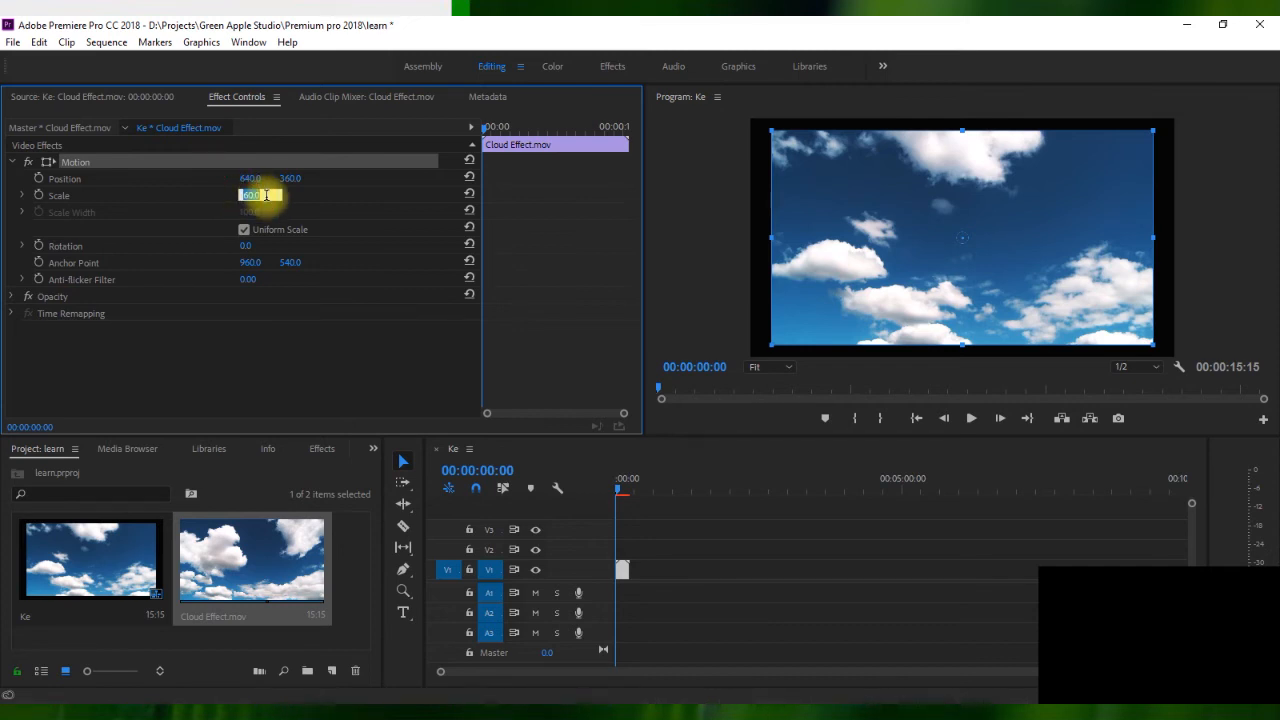
{"action": "key", "text": "Down"}
{"action": "key", "text": "Down"}
{"action": "key", "text": "Down"}
{"action": "key", "text": "Down"}
{"action": "key", "text": "Down"}
{"action": "key", "text": "Up"}
{"action": "key", "text": "Up"}
{"action": "key", "text": "Up"}
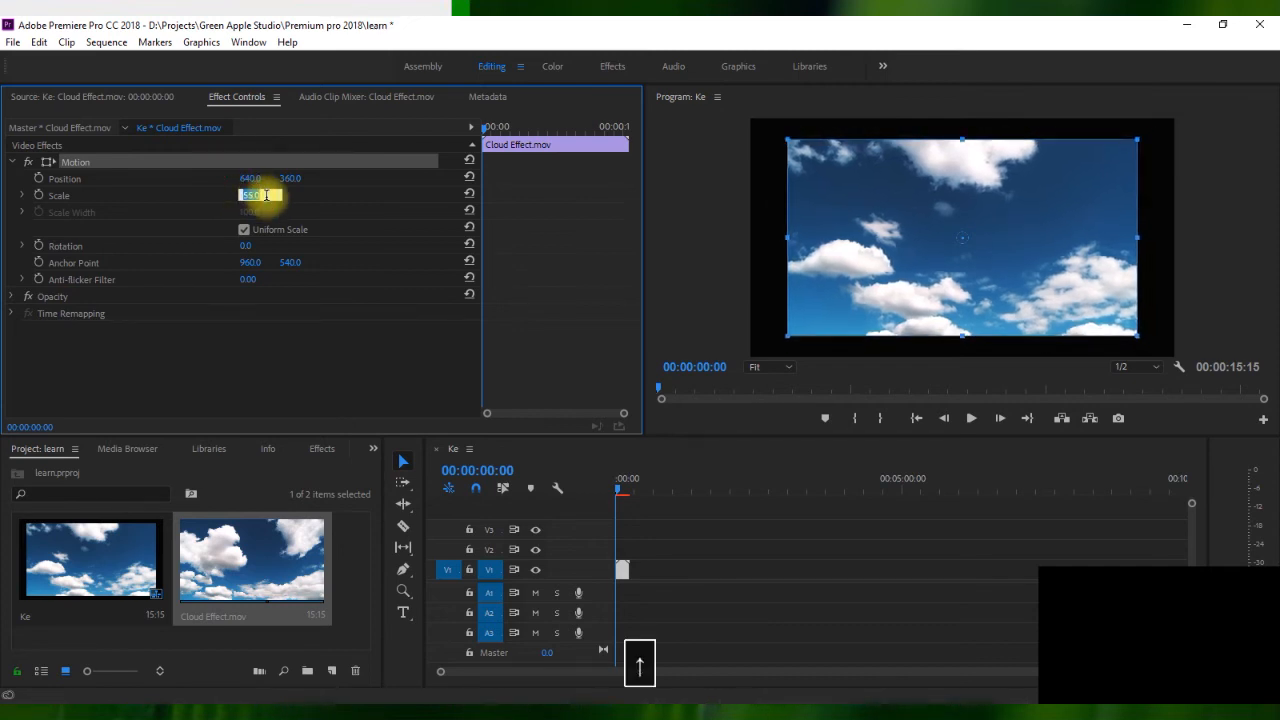
{"action": "key", "text": "Up"}
{"action": "key", "text": "Up"}
{"action": "key", "text": "Up"}
{"action": "key", "text": "Up"}
{"action": "key", "text": "Up"}
{"action": "key", "text": "Up"}
{"action": "key", "text": "Up"}
{"action": "key", "text": "Up"}
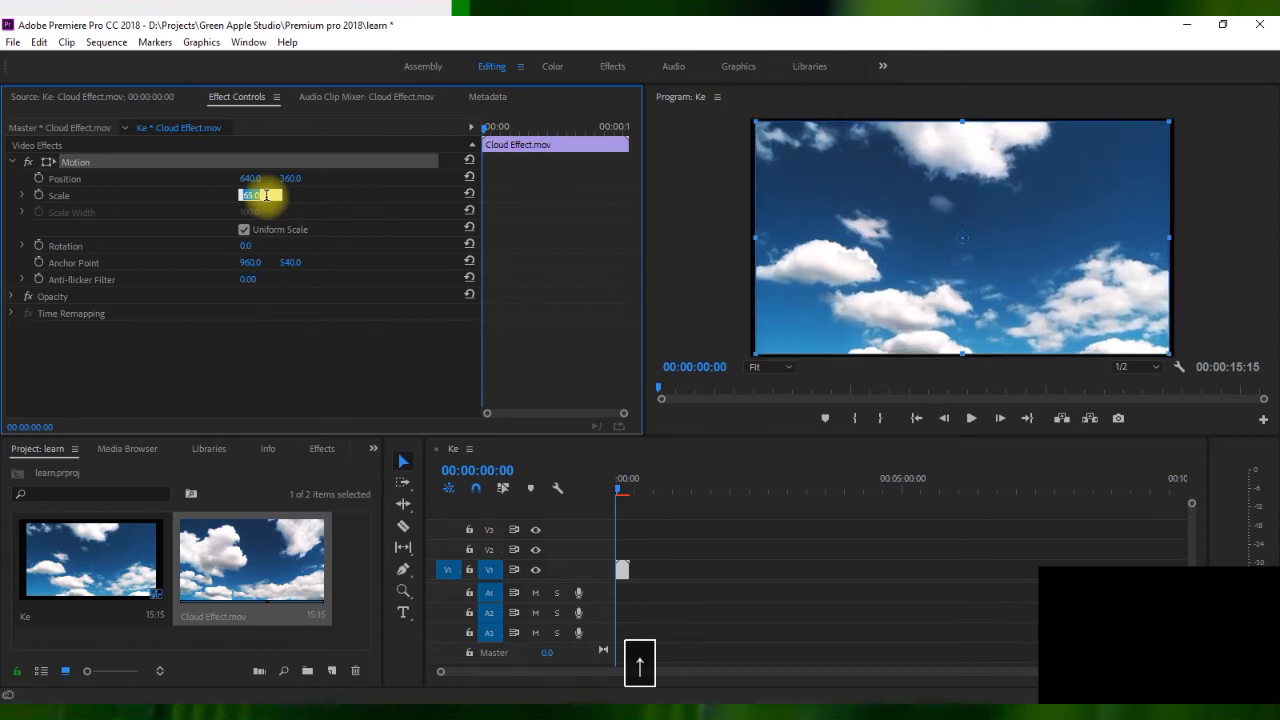
{"action": "key", "text": "Up"}
{"action": "key", "text": "Up"}
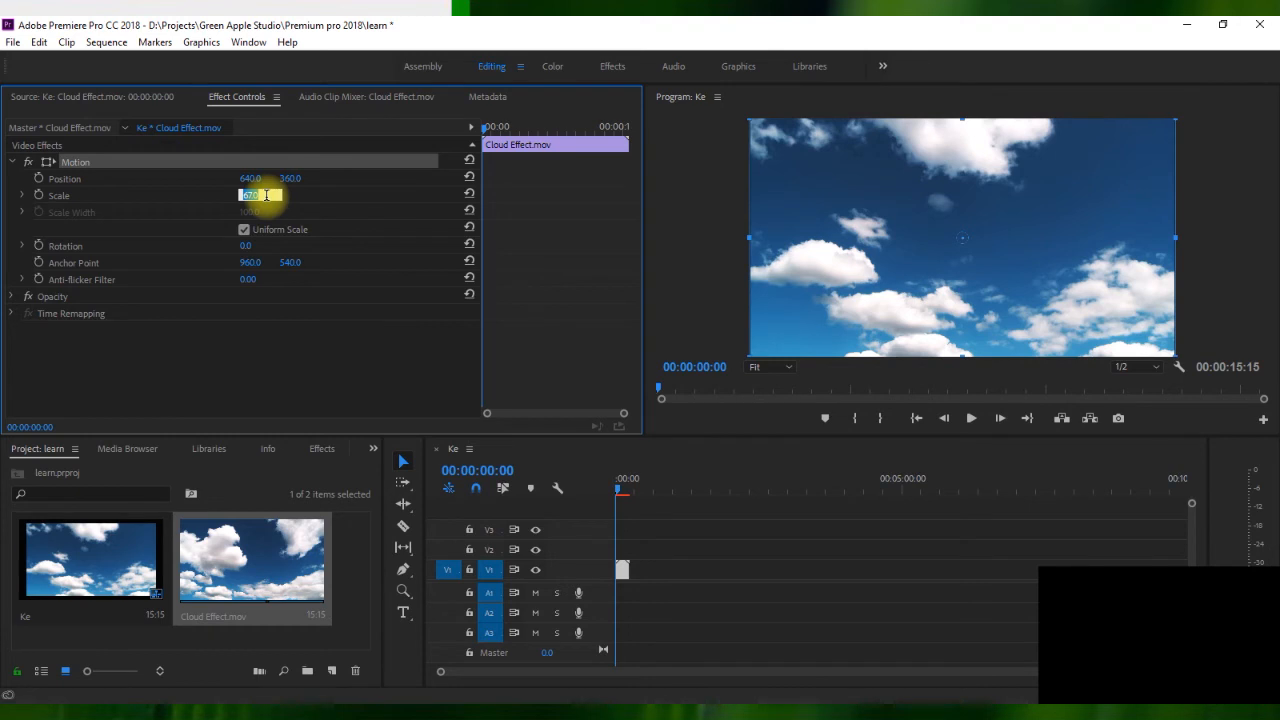
{"action": "left_click", "coordinate": [1255, 241]}
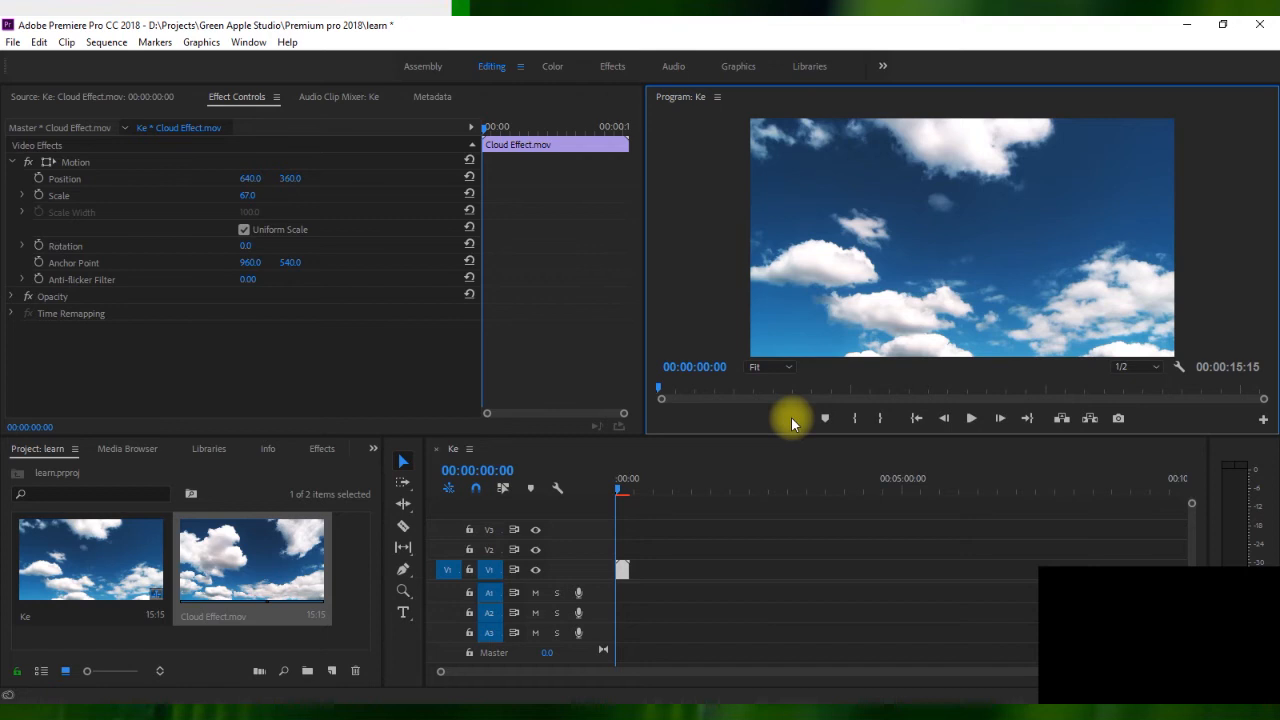
{"action": "key", "text": "space"}
{"action": "key", "text": "space"}
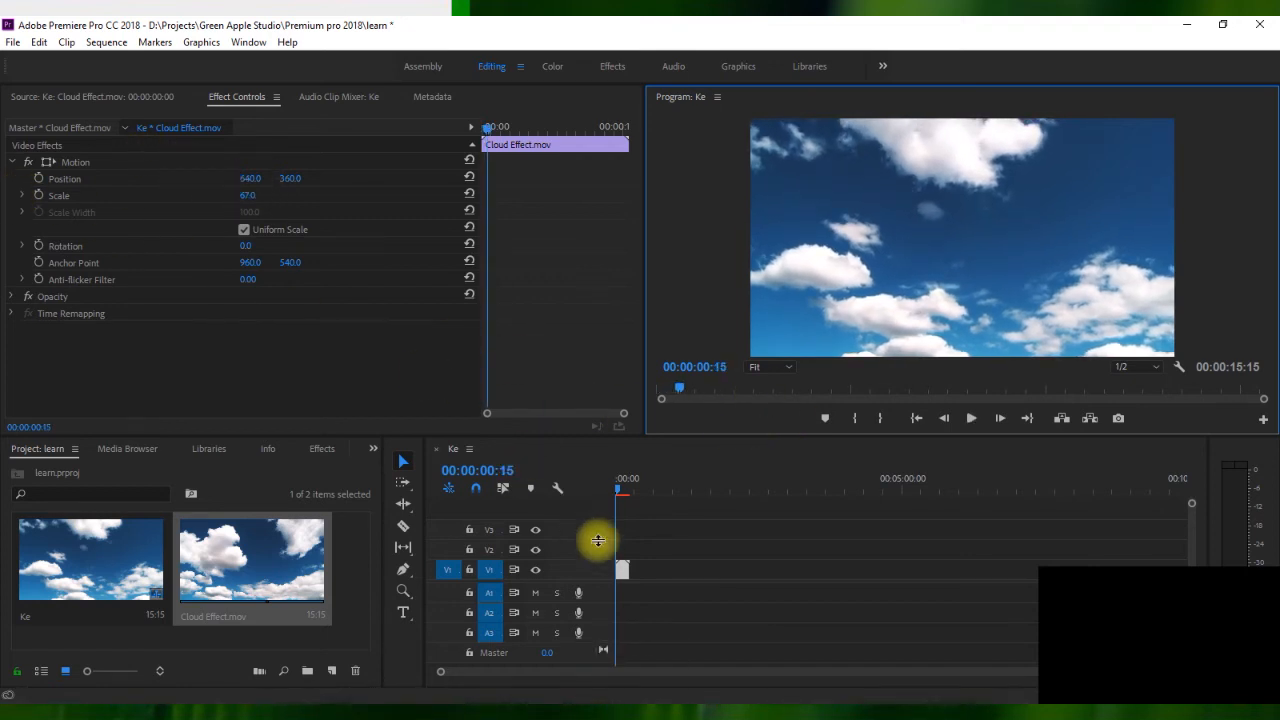
- Import "Top 10 Copyright free Background Music 2020" from the Free YouTube Downloader folder on drive D: into the project
{"action": "left_click", "coordinate": [352, 604]}
{"action": "right_click", "coordinate": [354, 606]}
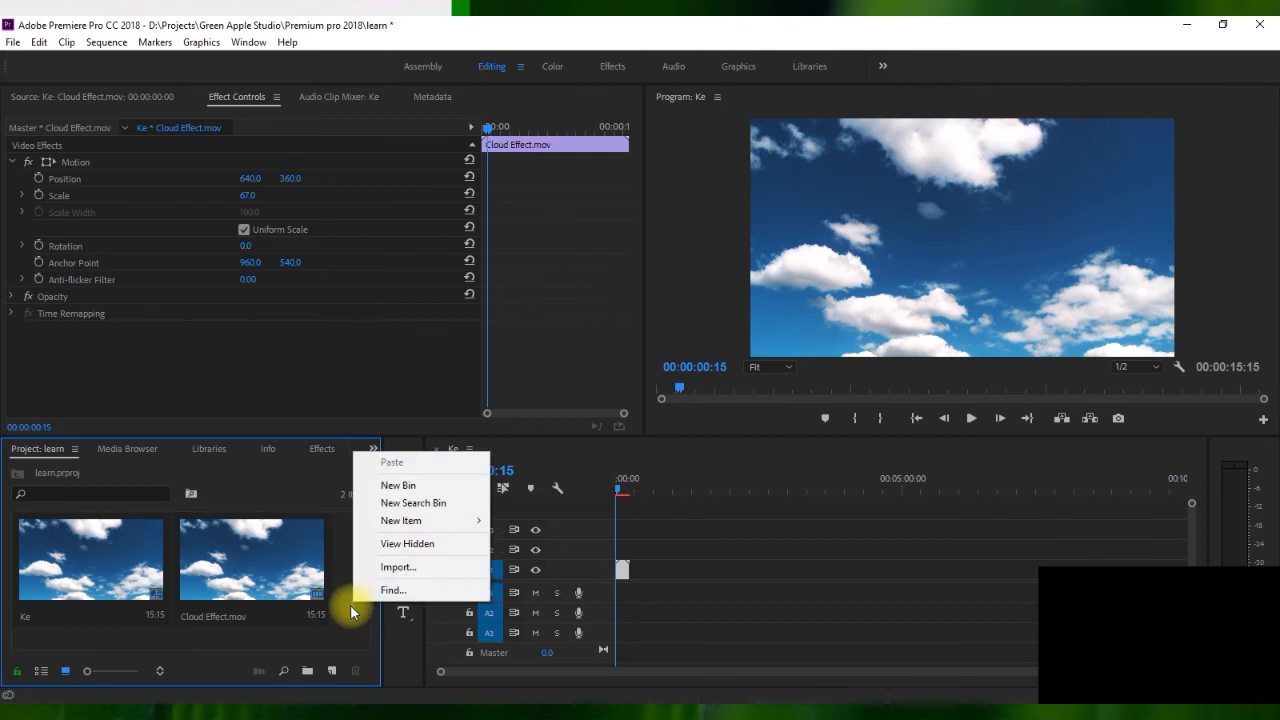
{"action": "left_click", "coordinate": [389, 566]}
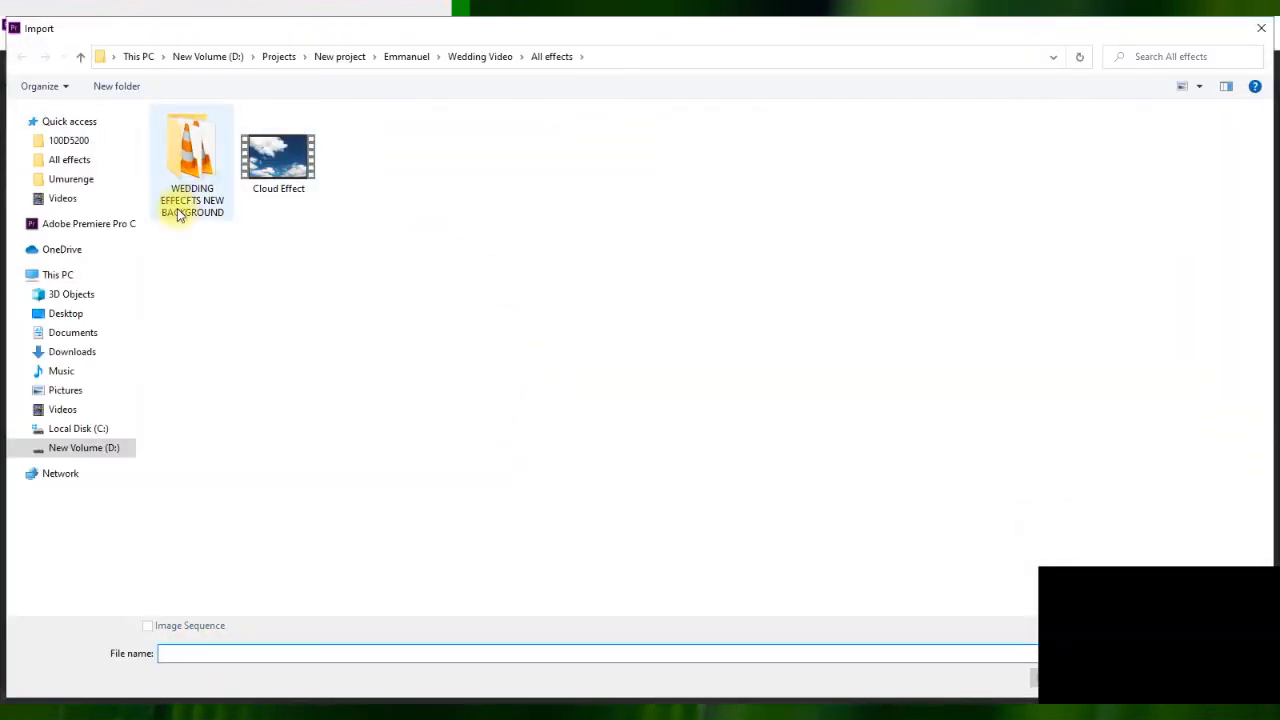
{"action": "left_click", "coordinate": [82, 411]}
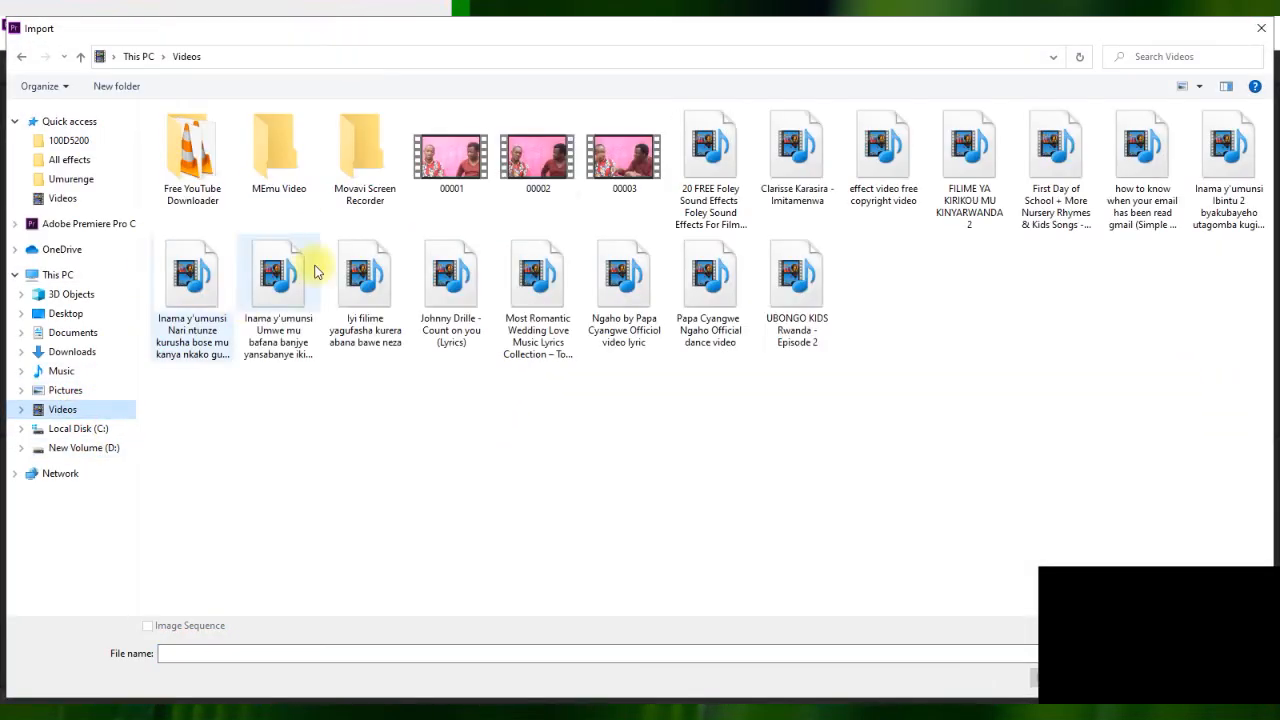
{"action": "left_click", "coordinate": [216, 172]}
{"action": "double_click", "coordinate": [218, 172]}
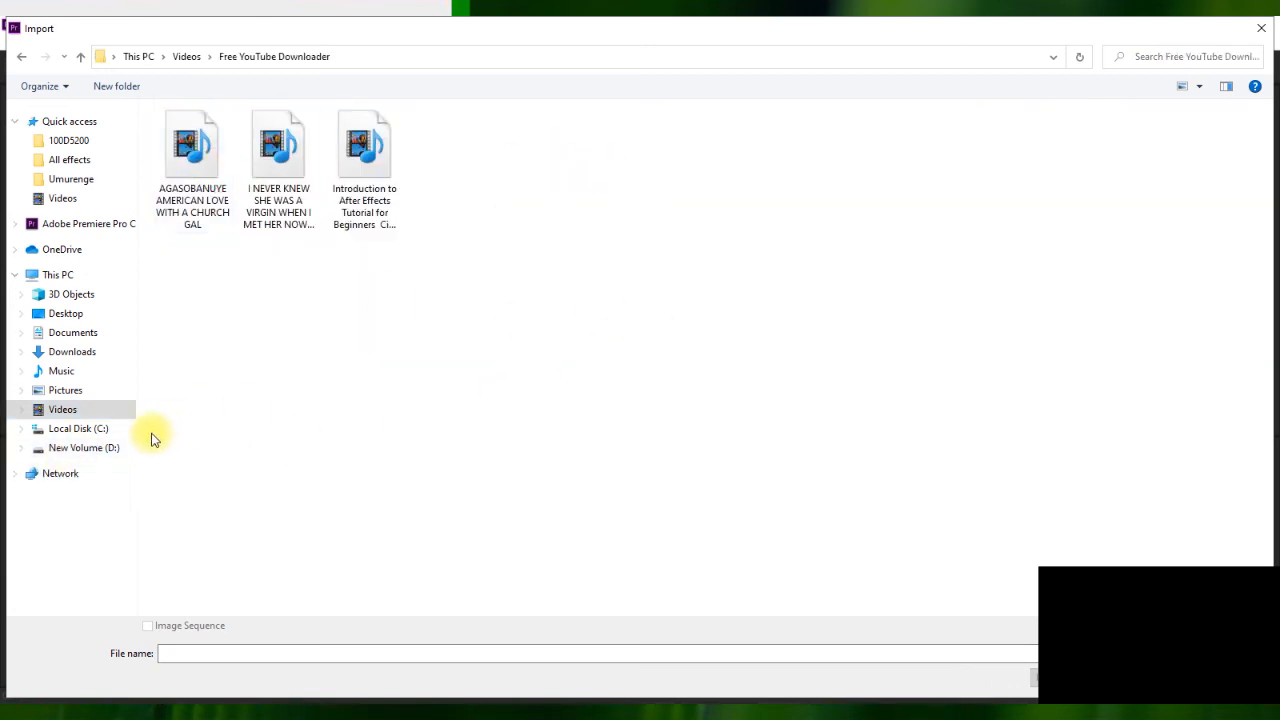
{"action": "key", "text": "space"}
{"action": "left_click", "coordinate": [100, 456]}
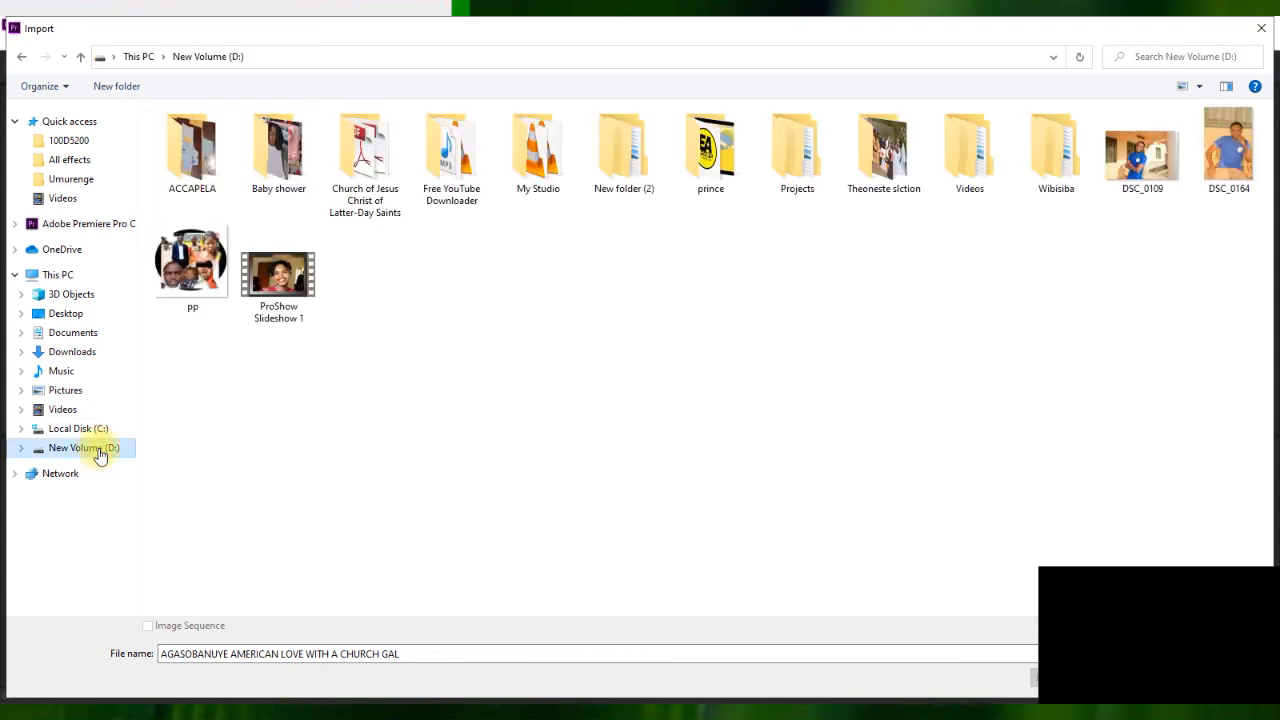
{"action": "double_click", "coordinate": [451, 150]}
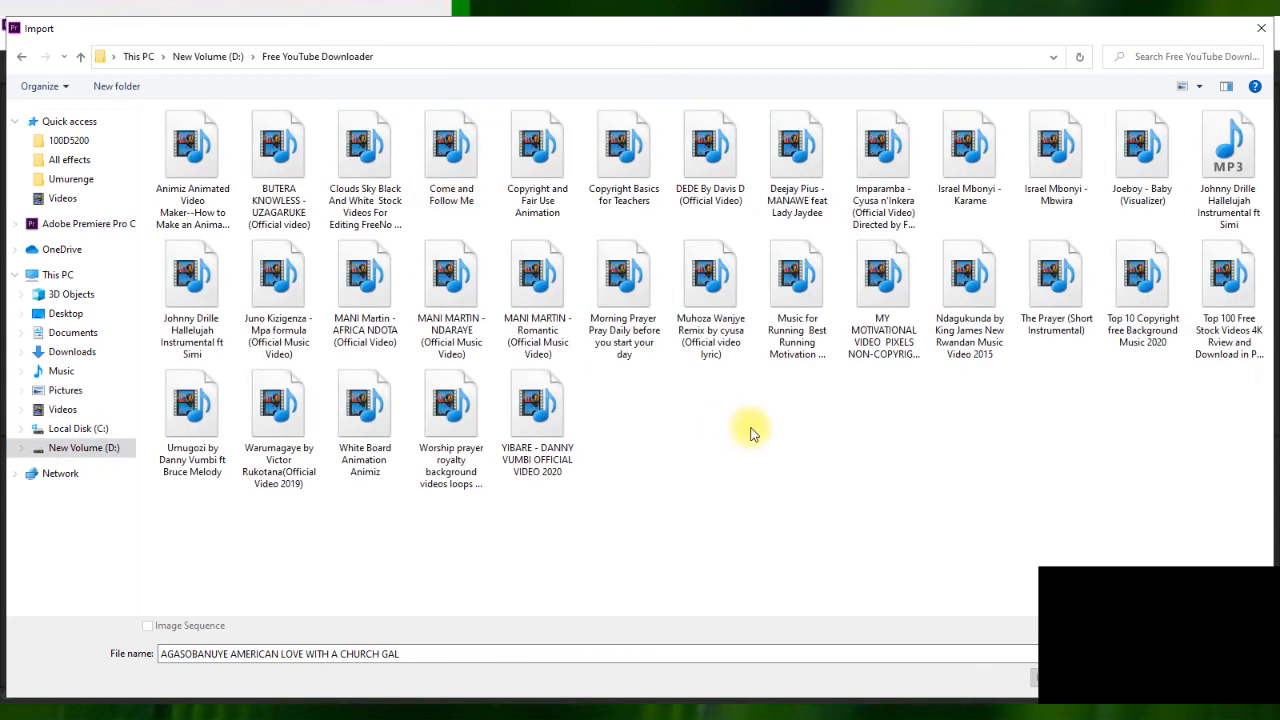
{"action": "left_click", "coordinate": [1141, 286]}
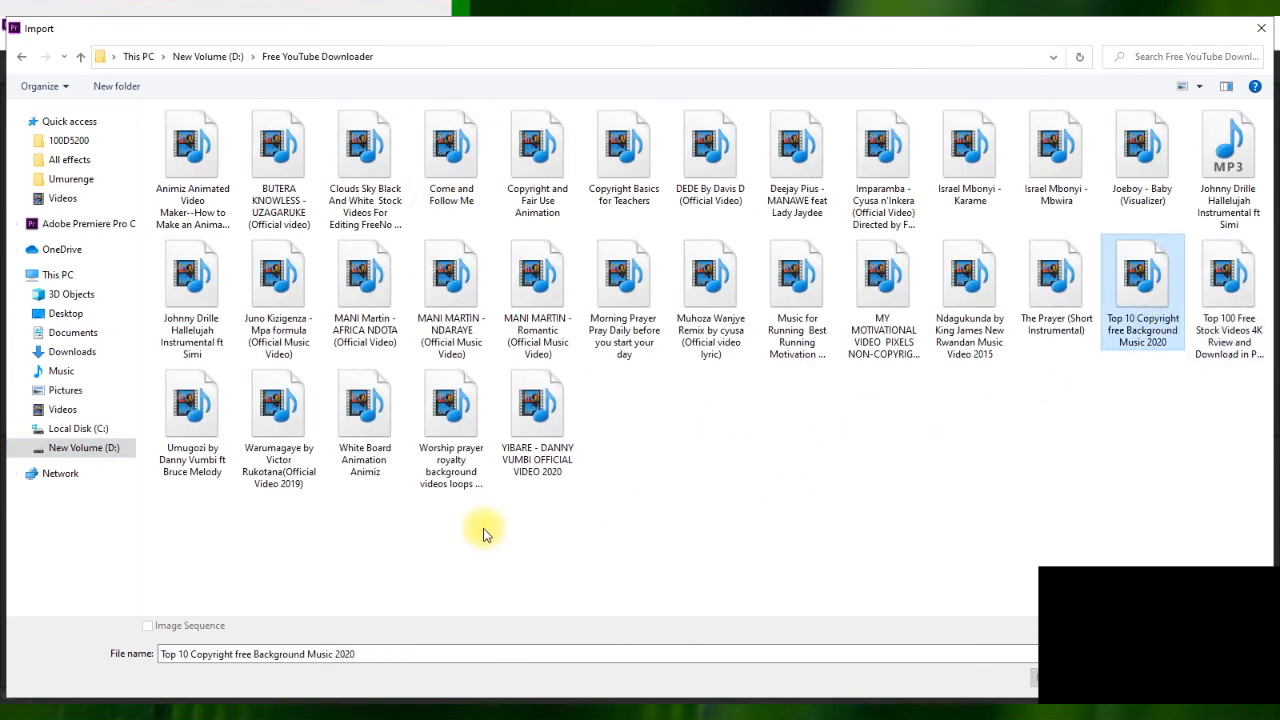
{"action": "left_click", "coordinate": [1034, 677]}
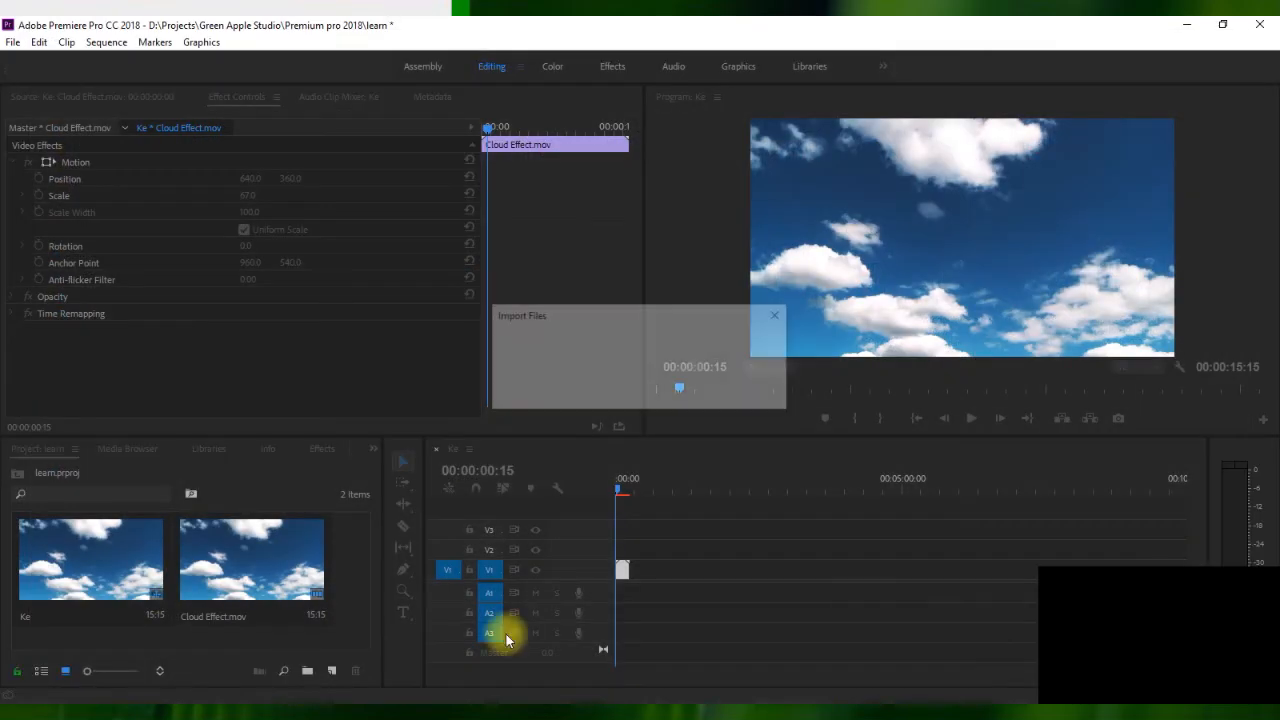
- Place the Top 10 Copyright free Background Music 2020 clip at the start of tracks V2 and A2, and play the sequence briefly
{"action": "double_click", "coordinate": [323, 557]}
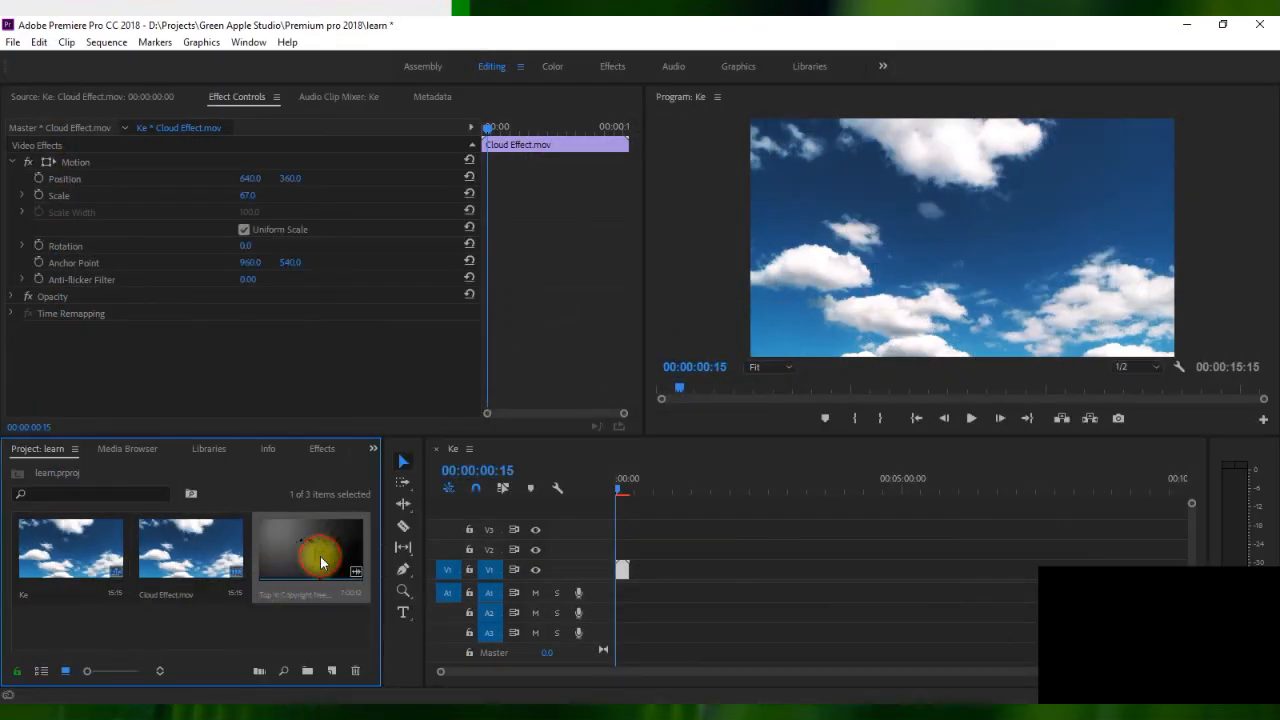
{"action": "left_click_drag", "start_coordinate": [277, 241], "coordinate": [680, 503]}
{"action": "left_click", "coordinate": [969, 420]}
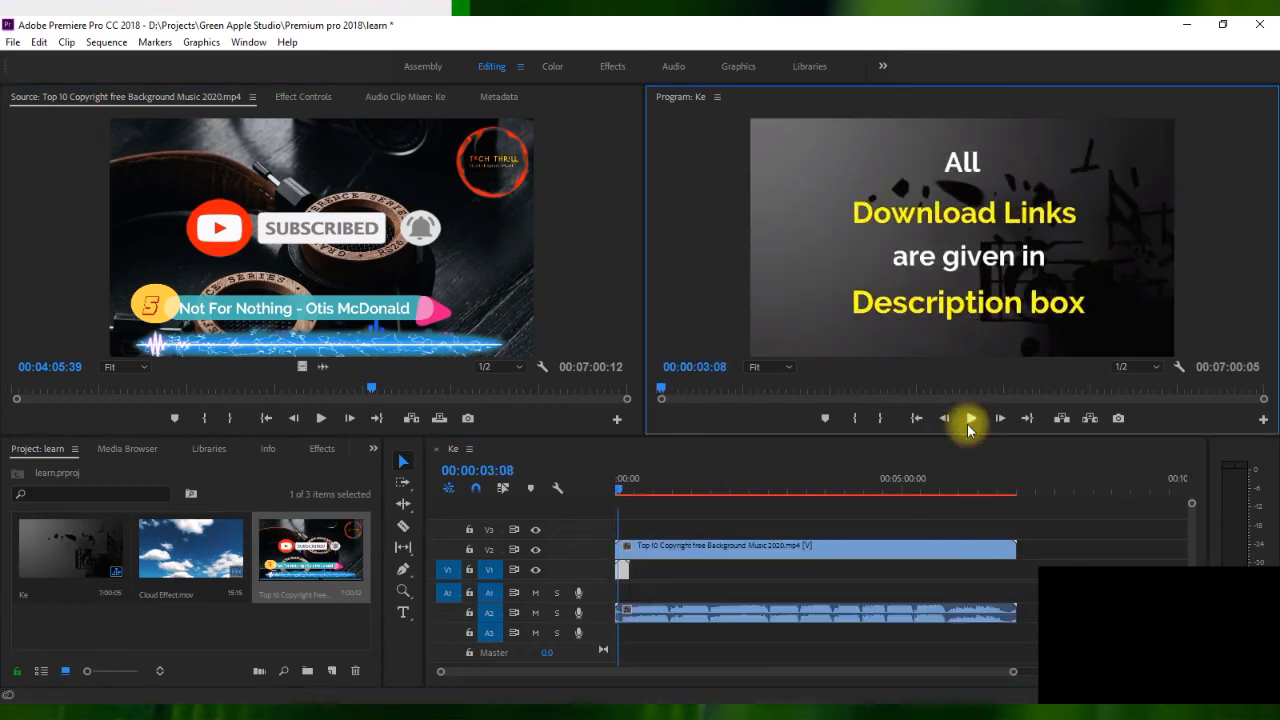
- Shift the Top 10 Copyright free Background Music 2020 clip on V2 sideways to a horizontal Position of about 1907
{"action": "left_click", "coordinate": [645, 548]}
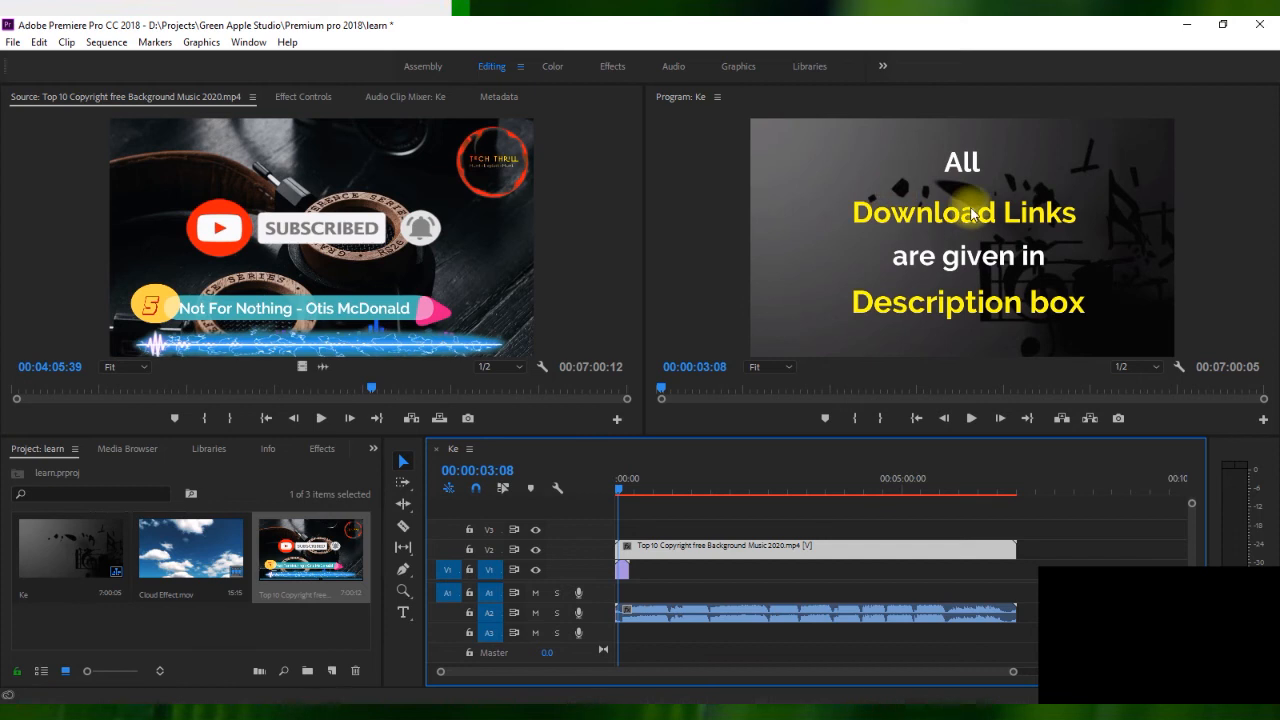
{"action": "left_click", "coordinate": [300, 96]}
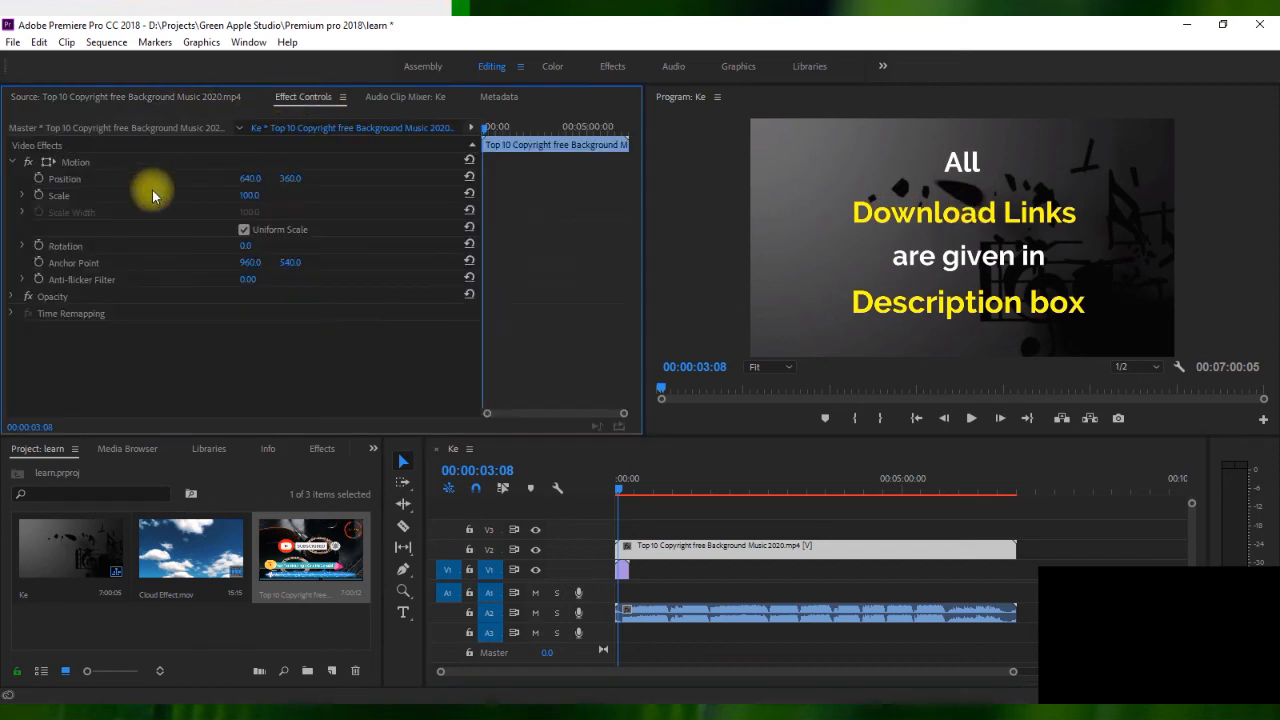
{"action": "left_click_drag", "start_coordinate": [249, 186], "coordinate": [583, 234]}
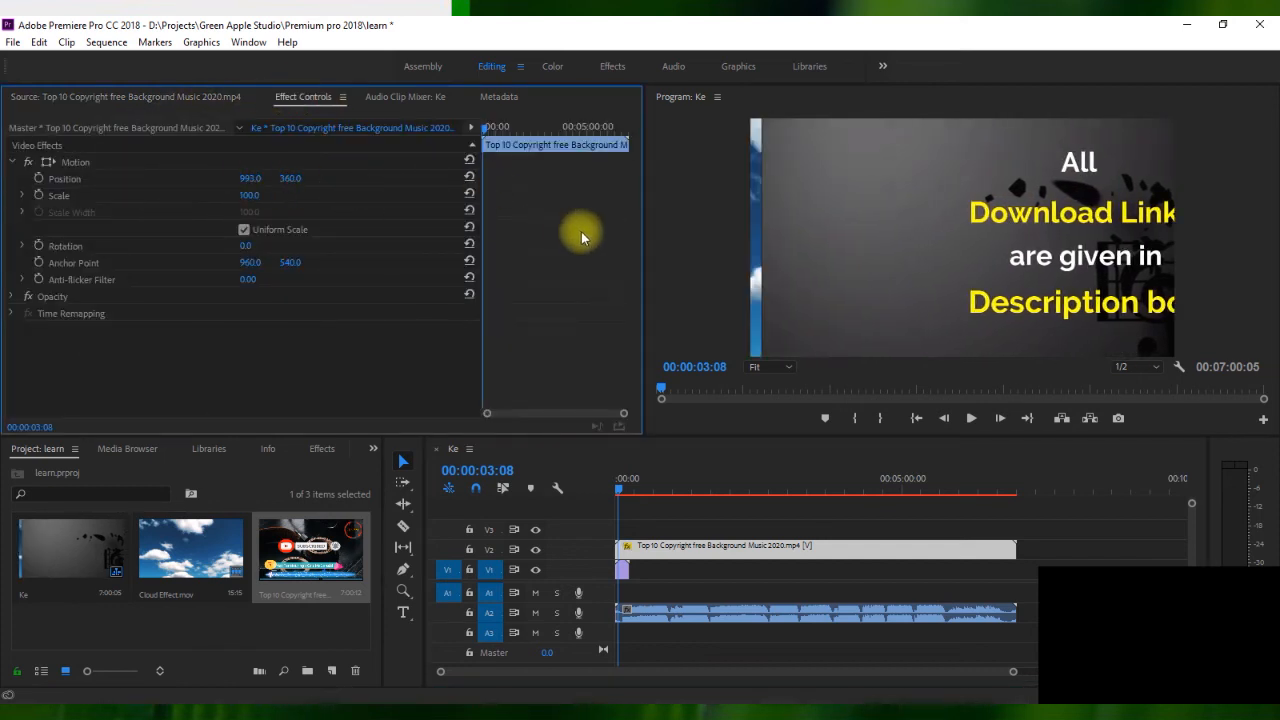
{"action": "left_click_drag", "start_coordinate": [248, 183], "coordinate": [987, 227]}
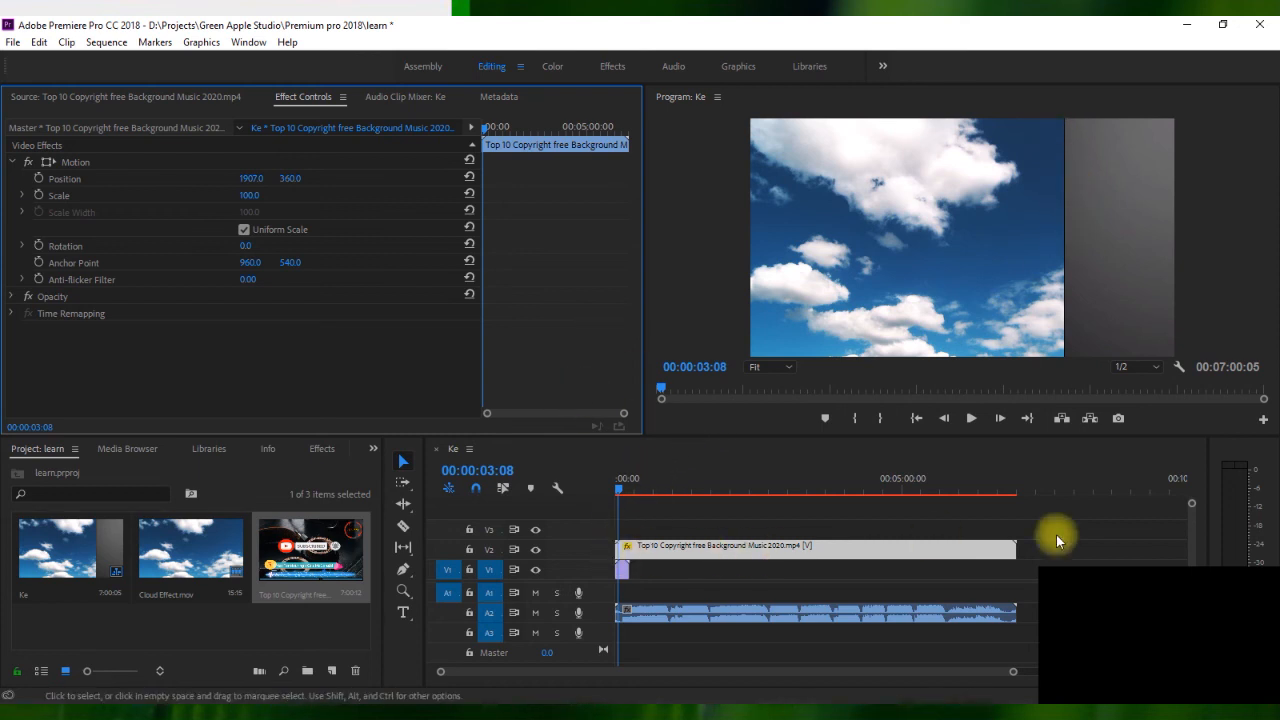
- Trim the end of the music clip's video on V2 to match the Cloud Effect clip, play the sequence briefly and return to its start
{"action": "left_click_drag", "start_coordinate": [1014, 546], "coordinate": [625, 552]}
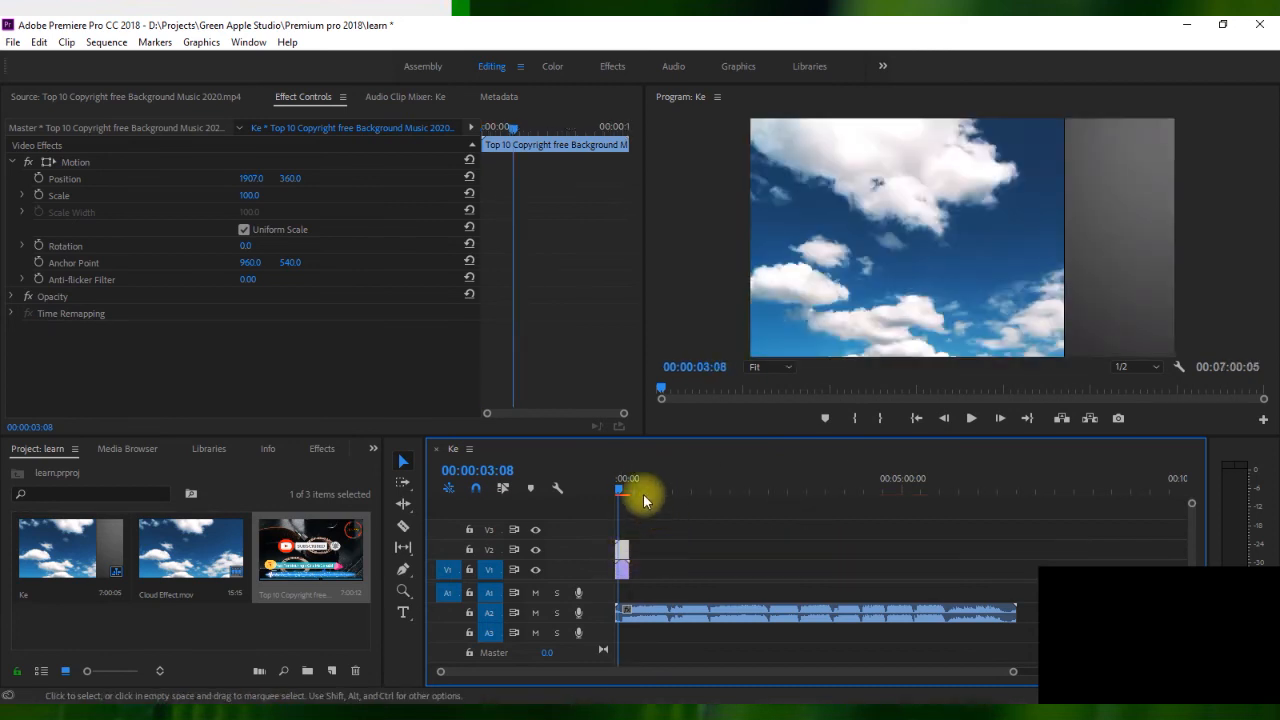
{"action": "key", "text": "space"}
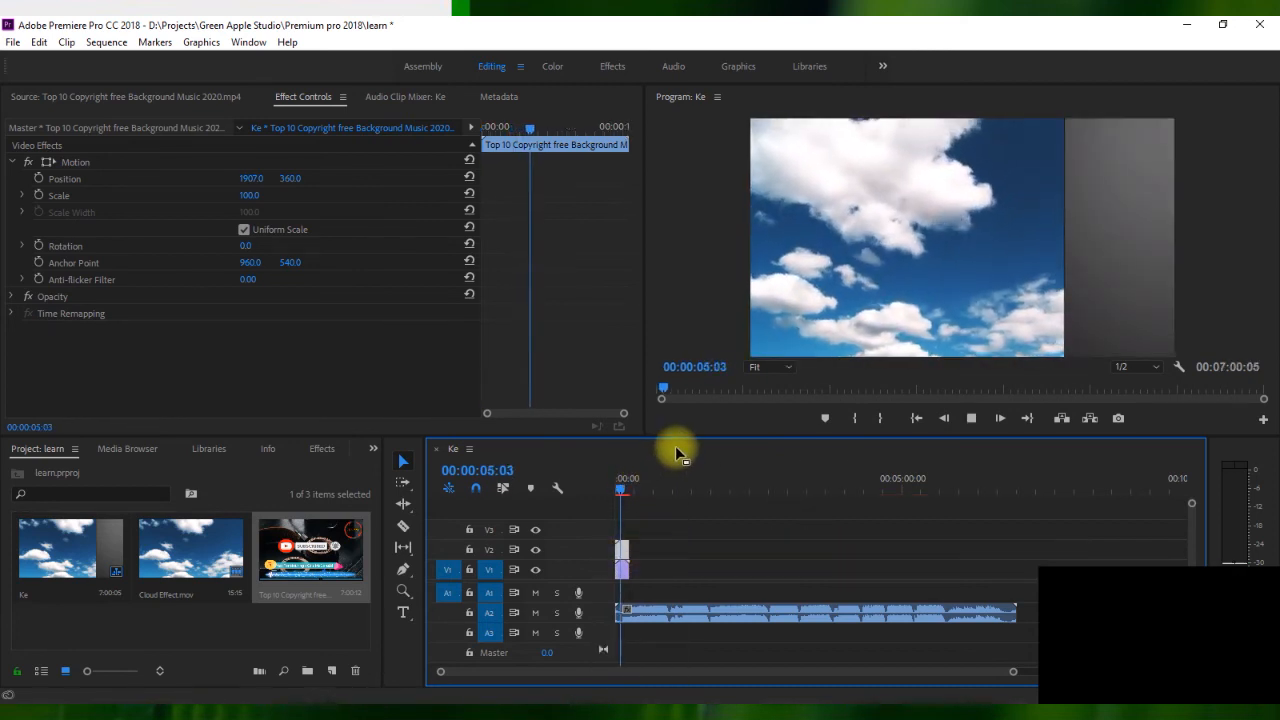
{"action": "key", "text": "grave"}
{"action": "key", "text": "grave"}
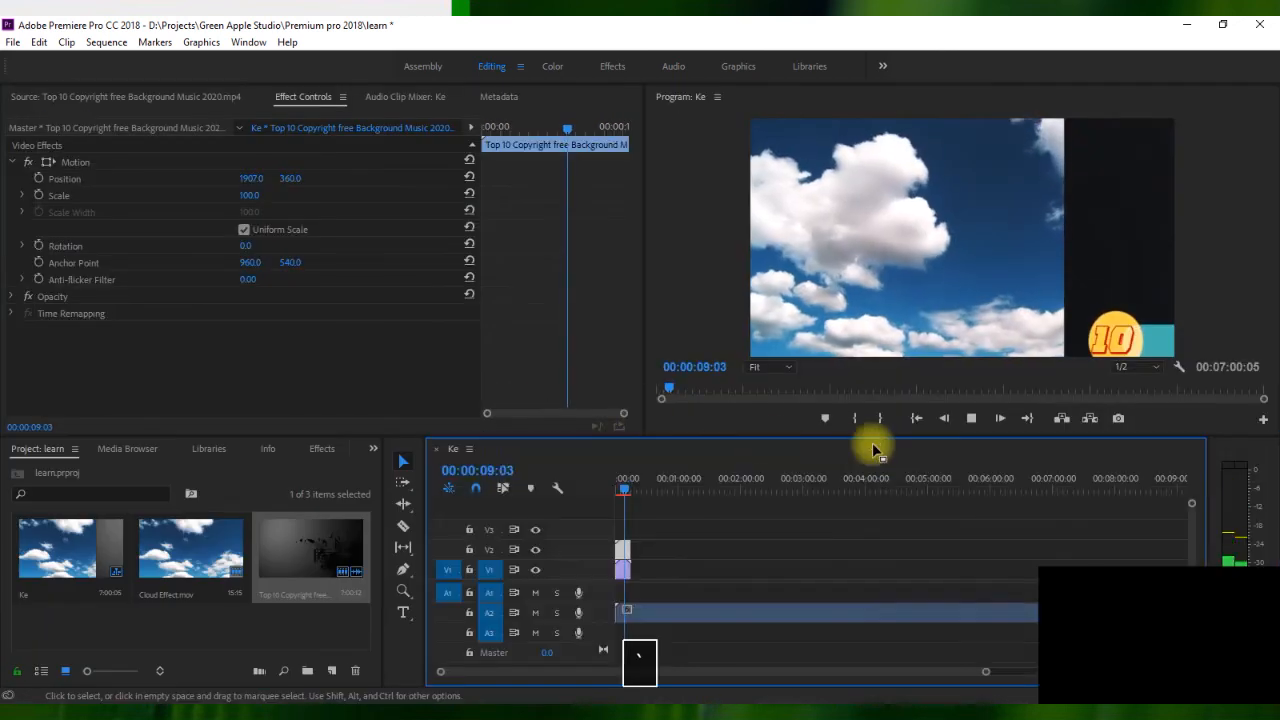
{"action": "key", "text": "space"}
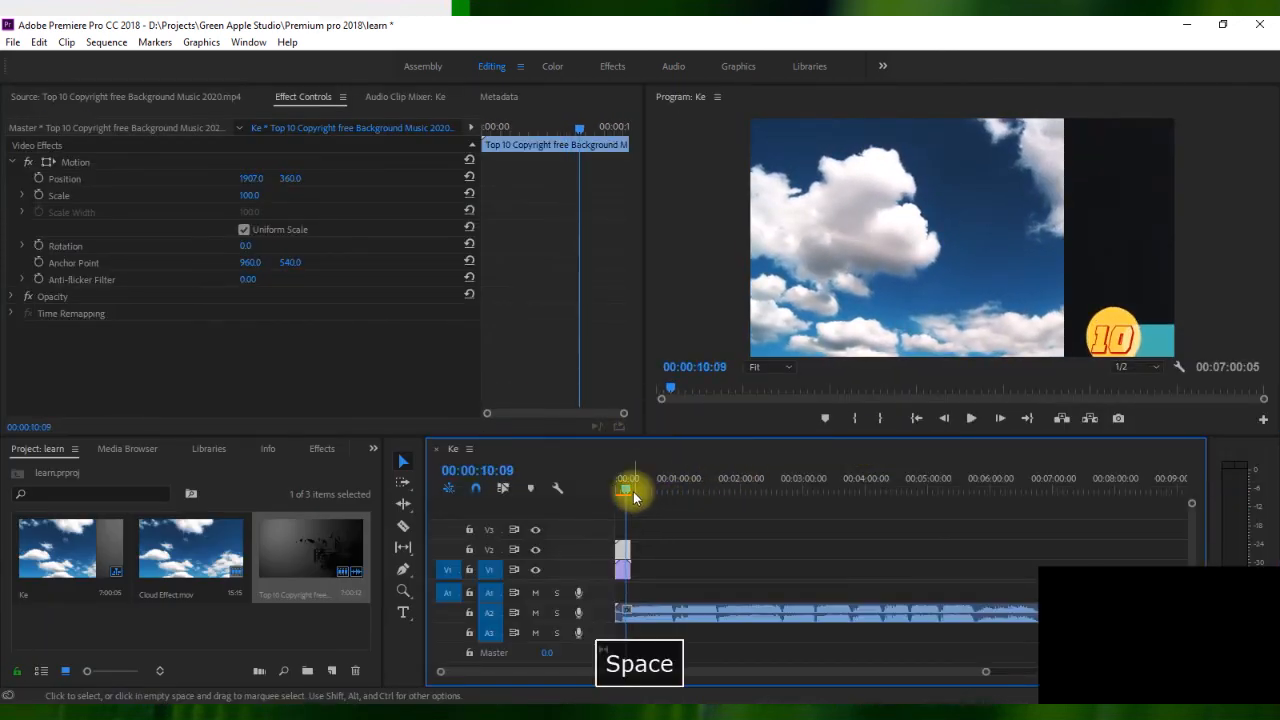
{"action": "left_click_drag", "start_coordinate": [628, 487], "coordinate": [571, 487]}
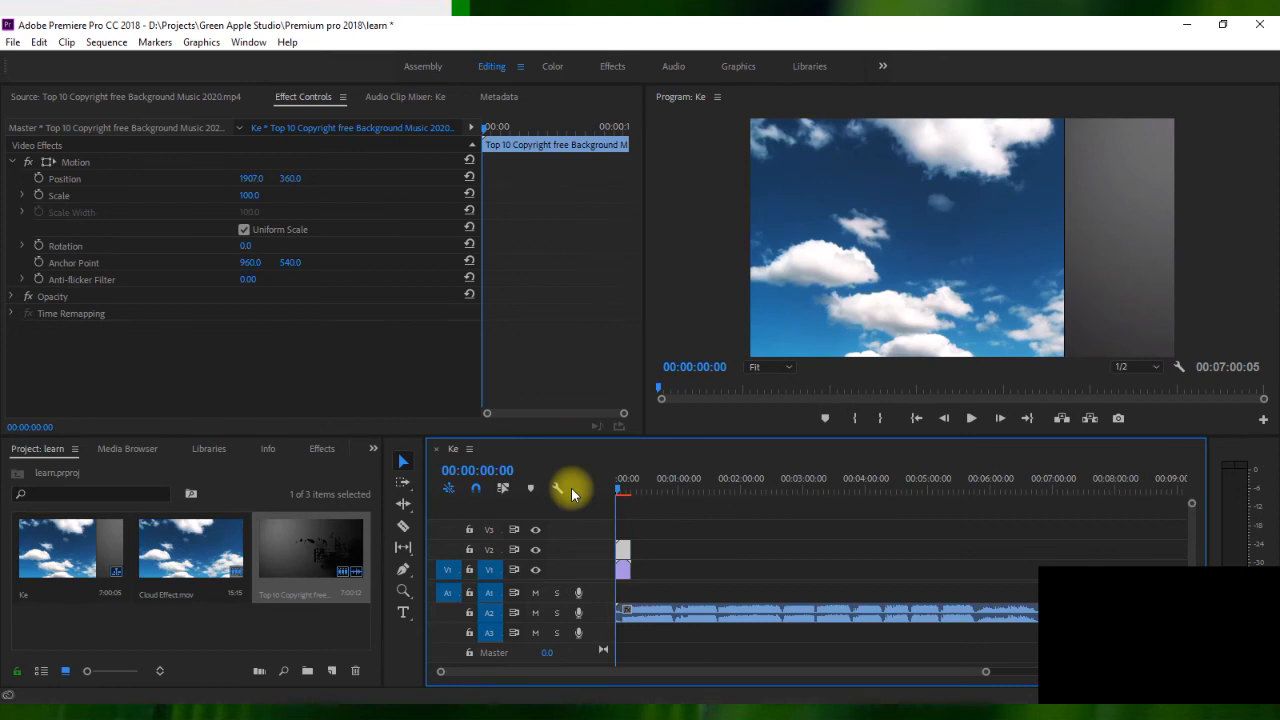
- Set the V2 clip's vertical Position to 600, play the sequence briefly and return to its start
{"action": "left_click_drag", "start_coordinate": [292, 179], "coordinate": [485, 124]}
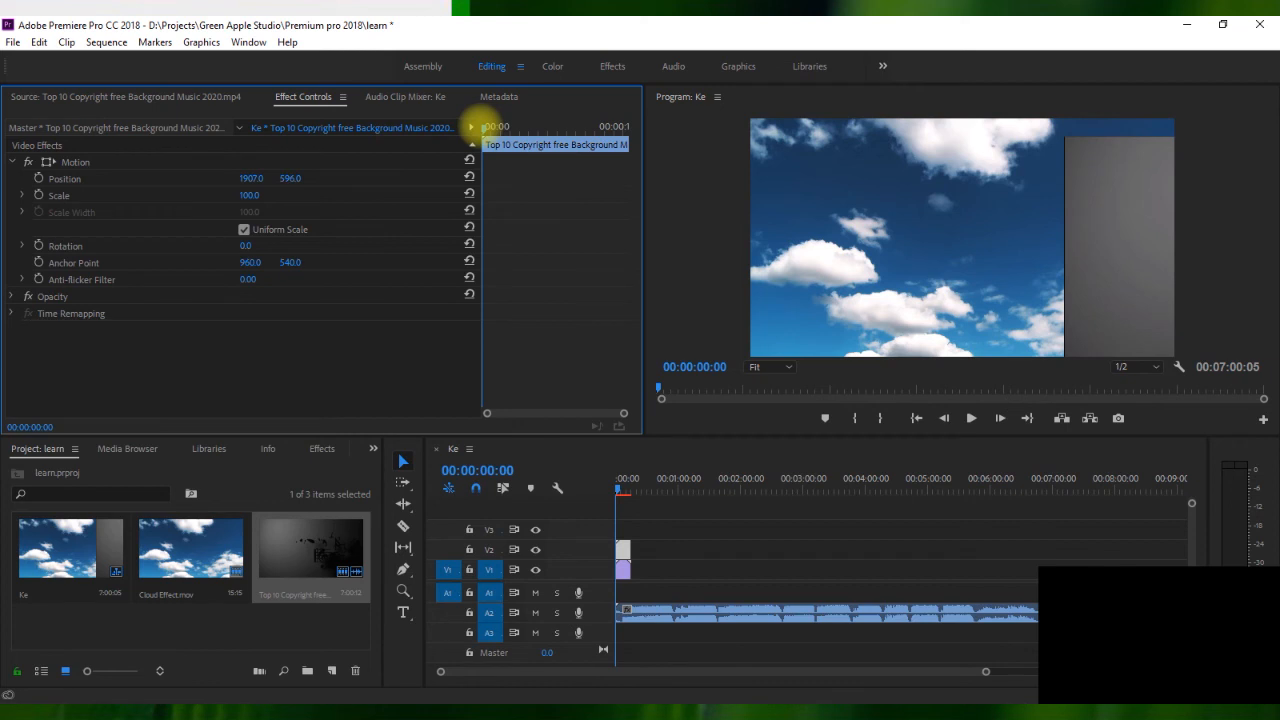
{"action": "left_click", "coordinate": [292, 178]}
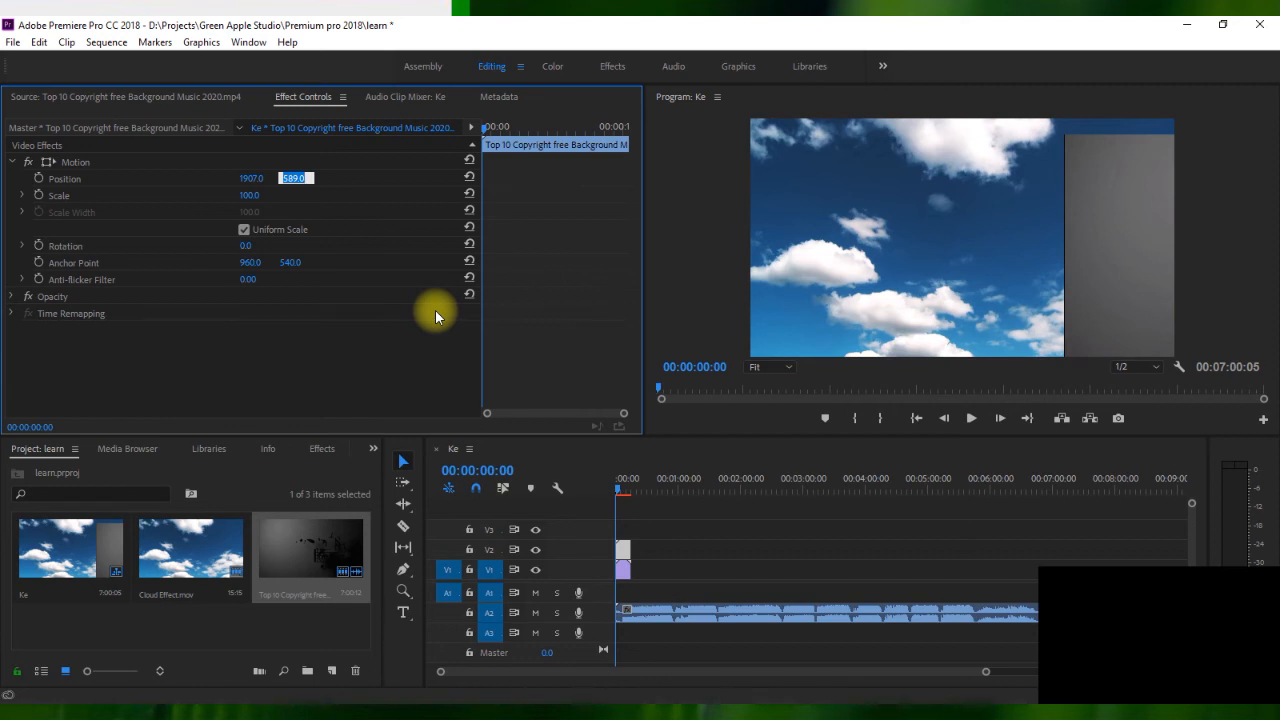
{"action": "type", "text": "600"}
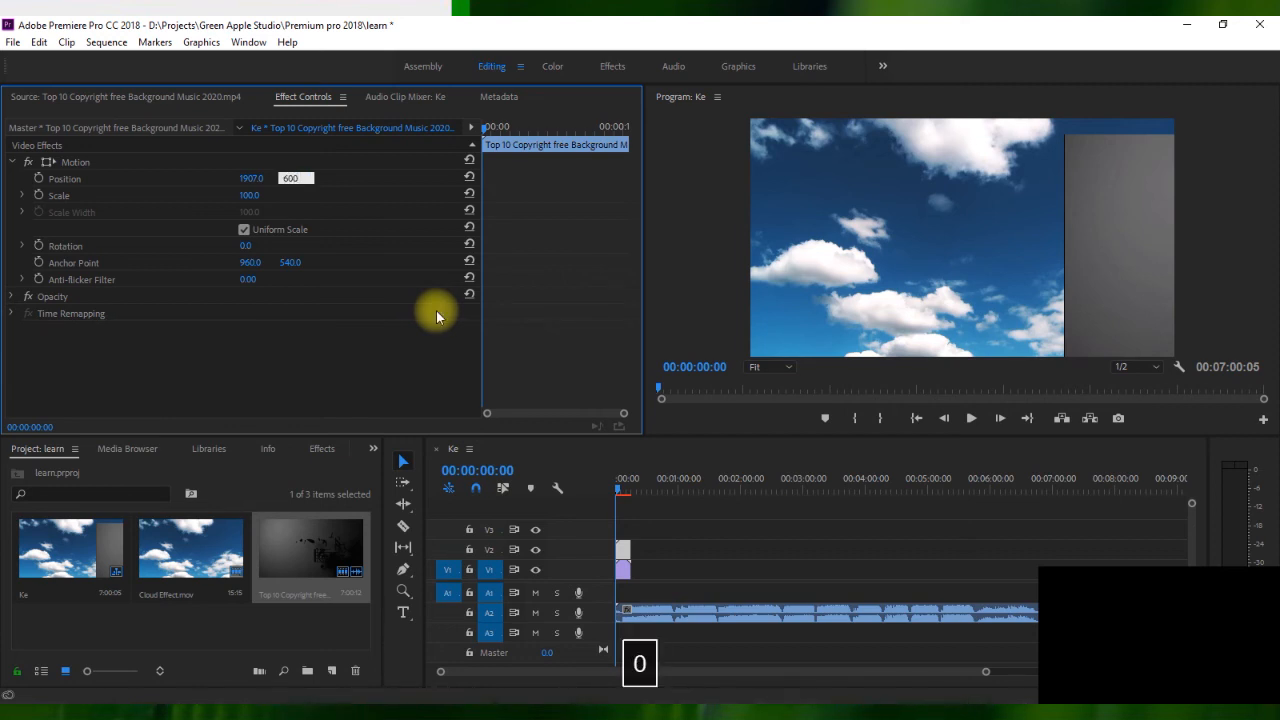
{"action": "key", "text": "Return"}
{"action": "left_click", "coordinate": [984, 484]}
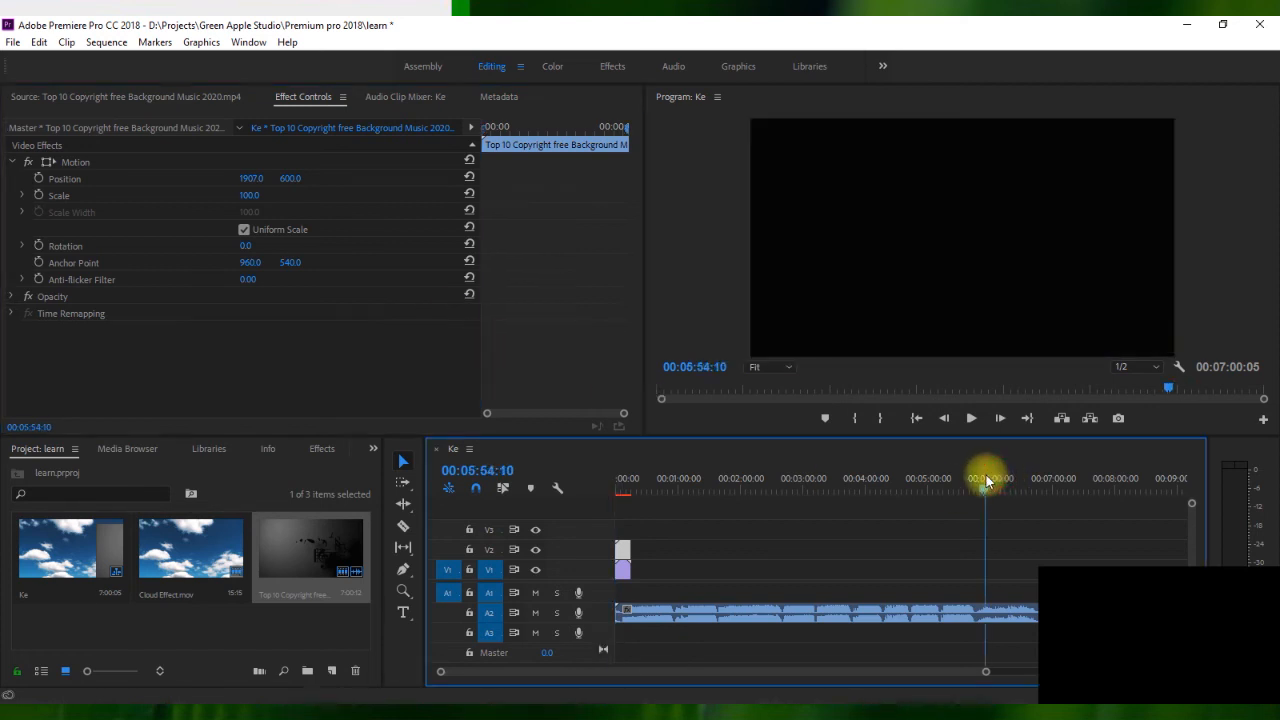
{"action": "left_click", "coordinate": [620, 488]}
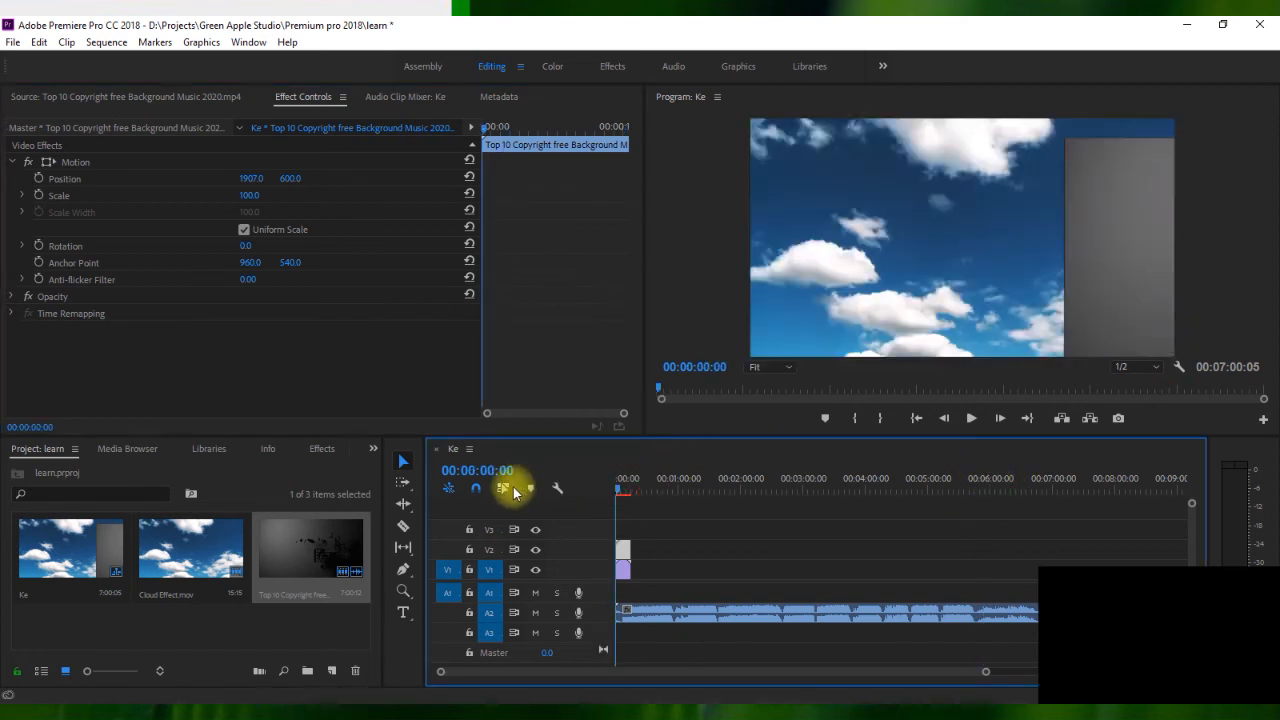
{"action": "left_click", "coordinate": [971, 418]}
{"action": "left_click", "coordinate": [971, 418]}
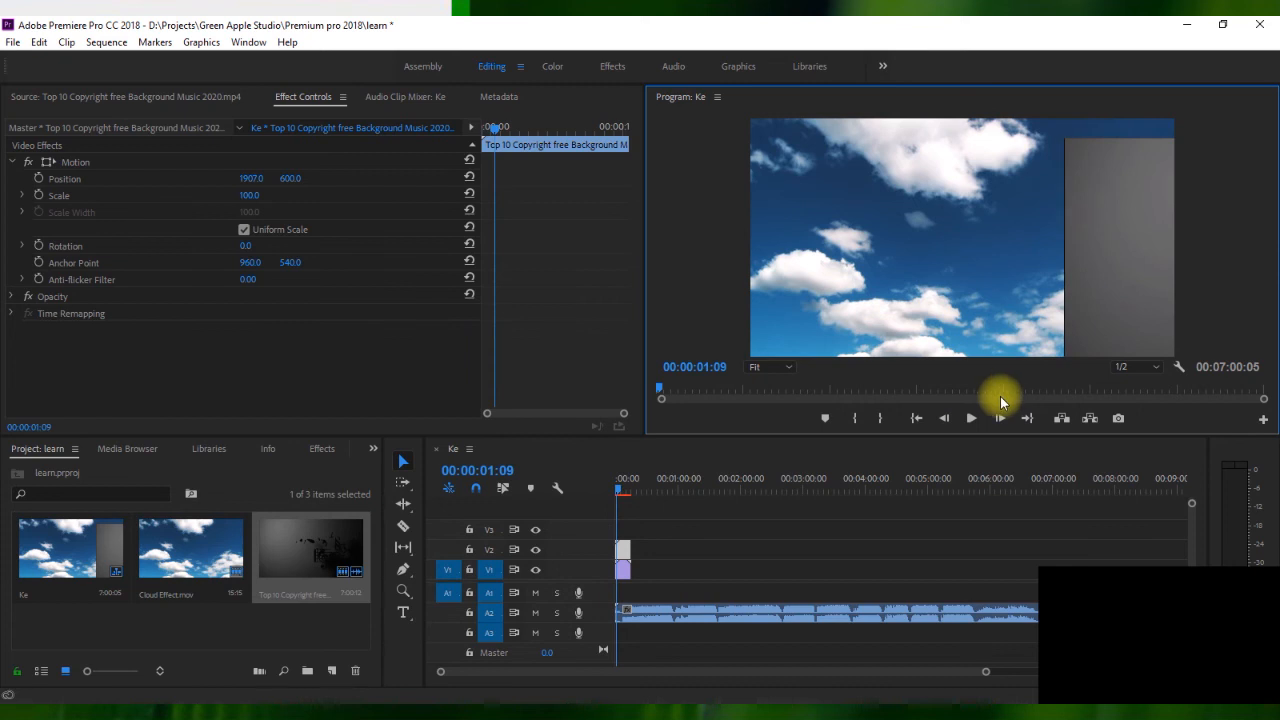
{"action": "key", "text": "space"}
{"action": "key", "text": "space"}
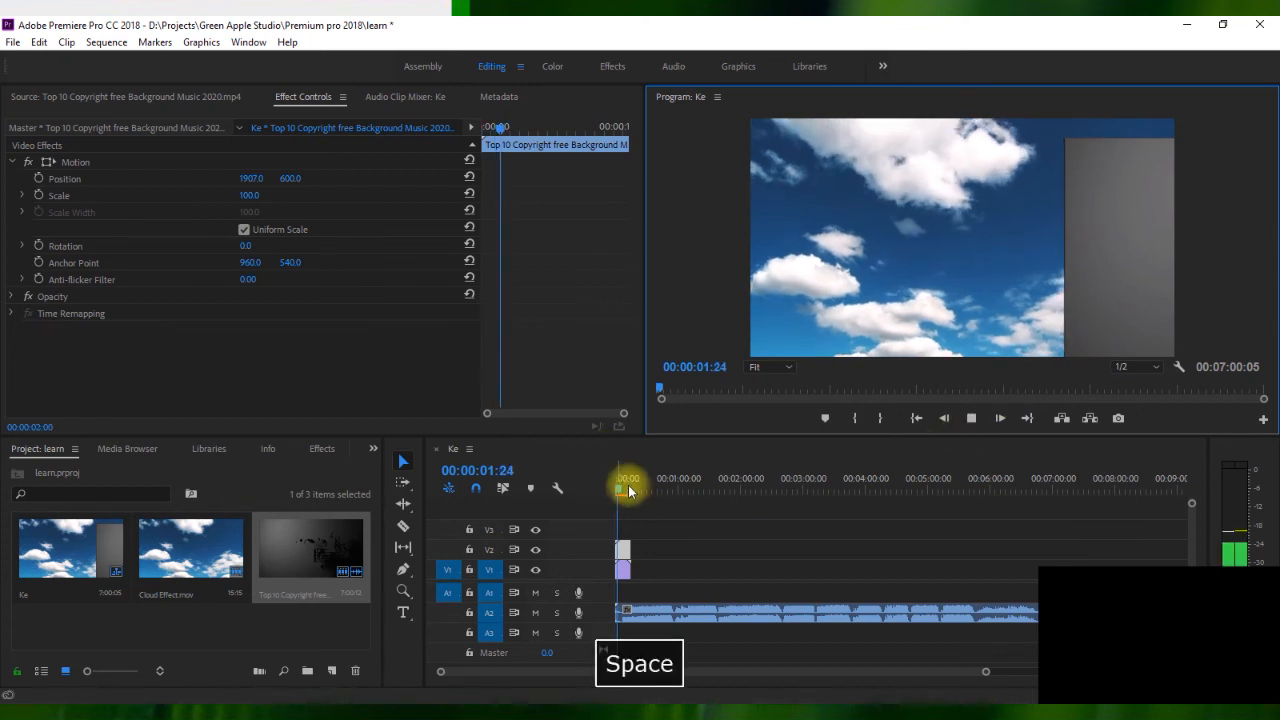
{"action": "left_click", "coordinate": [617, 488]}
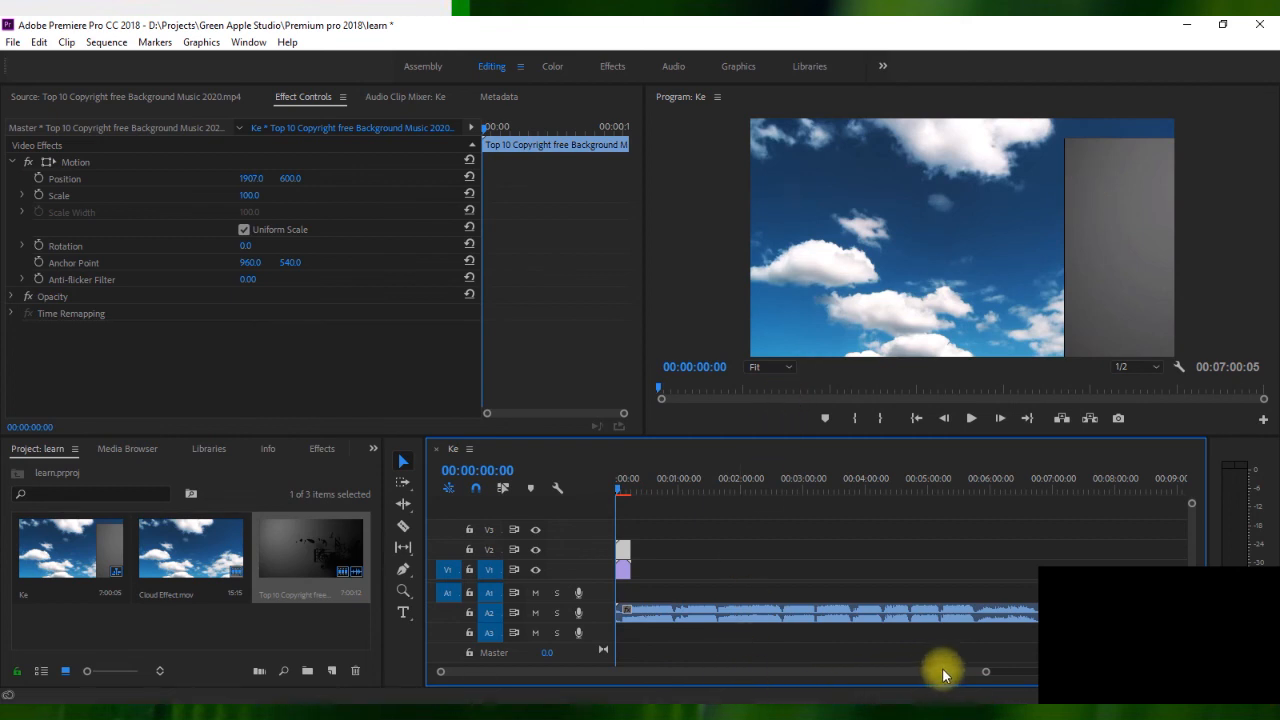
- Try starting the V2 video clip about one and a half seconds later, preview the sequence, and undo the move
{"action": "left_click_drag", "start_coordinate": [986, 673], "coordinate": [612, 671]}
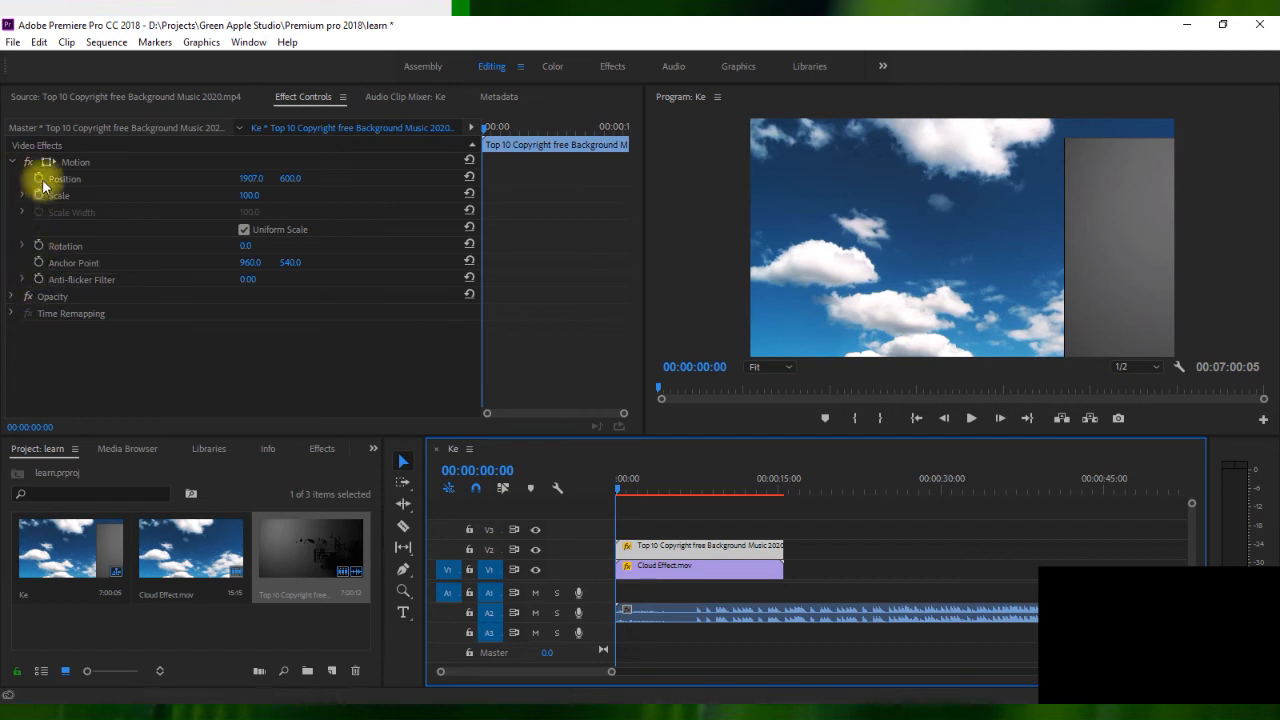
{"action": "left_click_drag", "start_coordinate": [720, 553], "coordinate": [738, 558]}
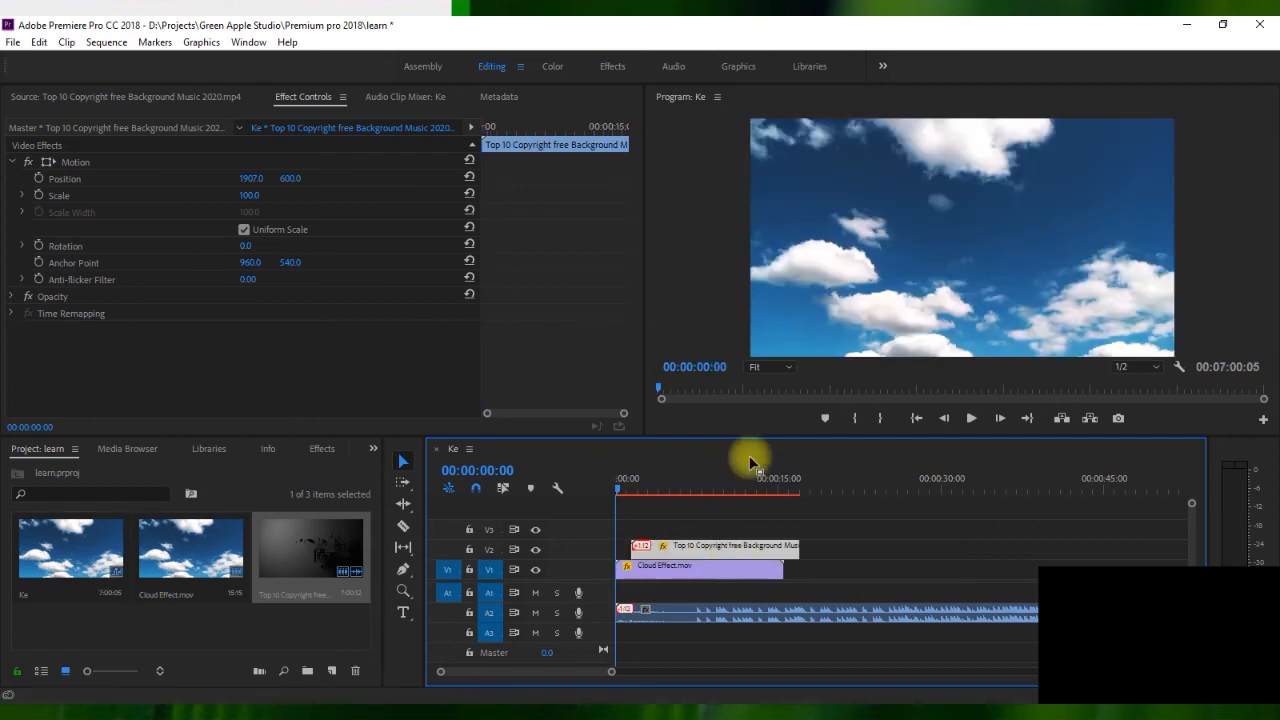
{"action": "left_click", "coordinate": [971, 418]}
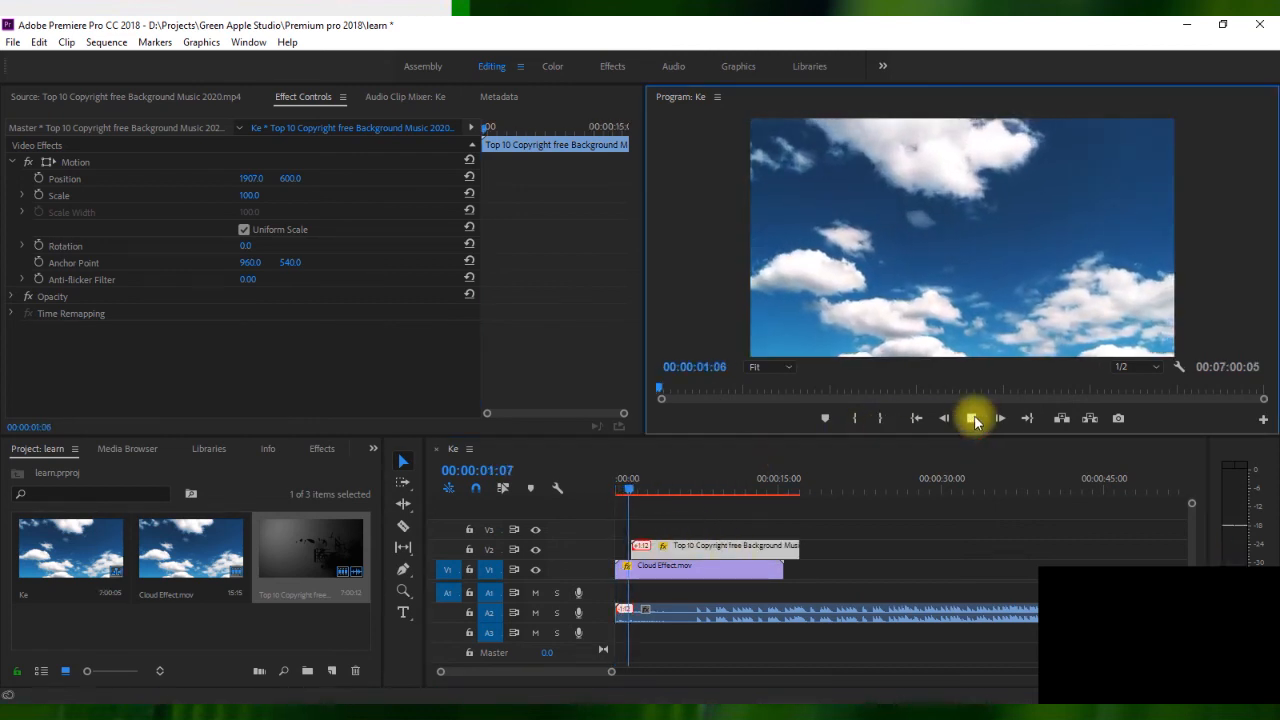
{"action": "left_click", "coordinate": [972, 419]}
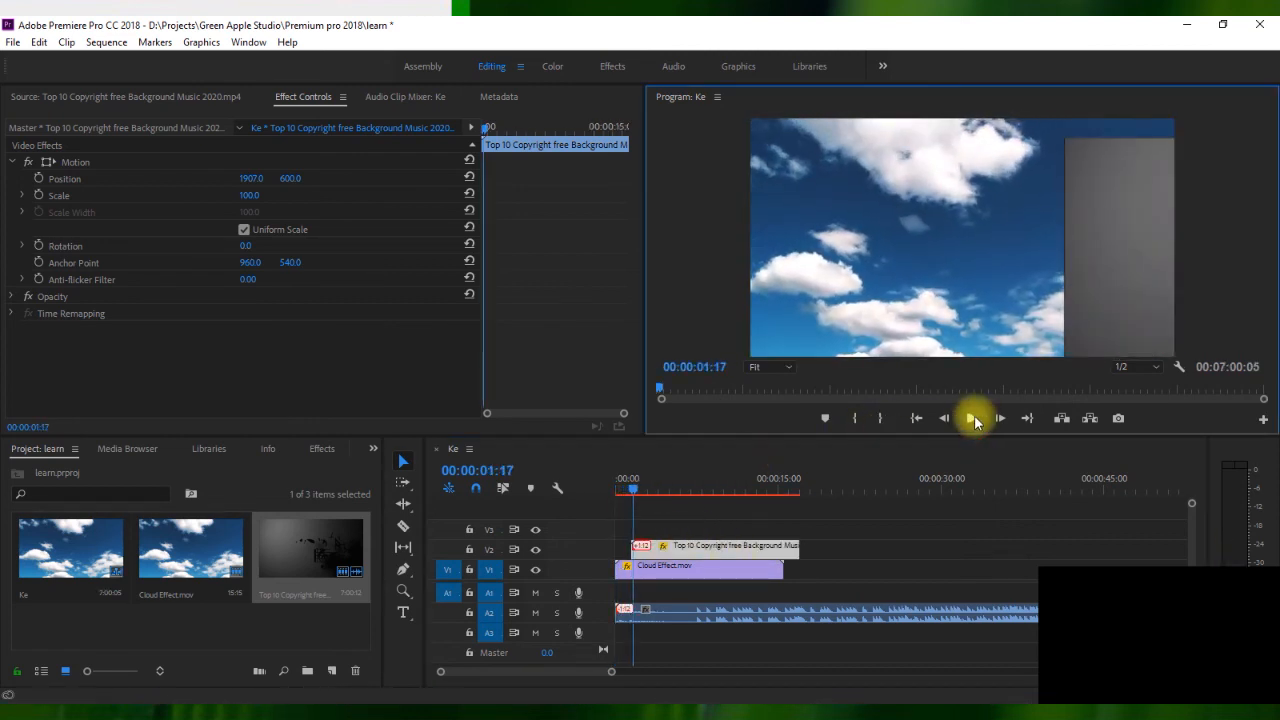
{"action": "left_click", "coordinate": [629, 487]}
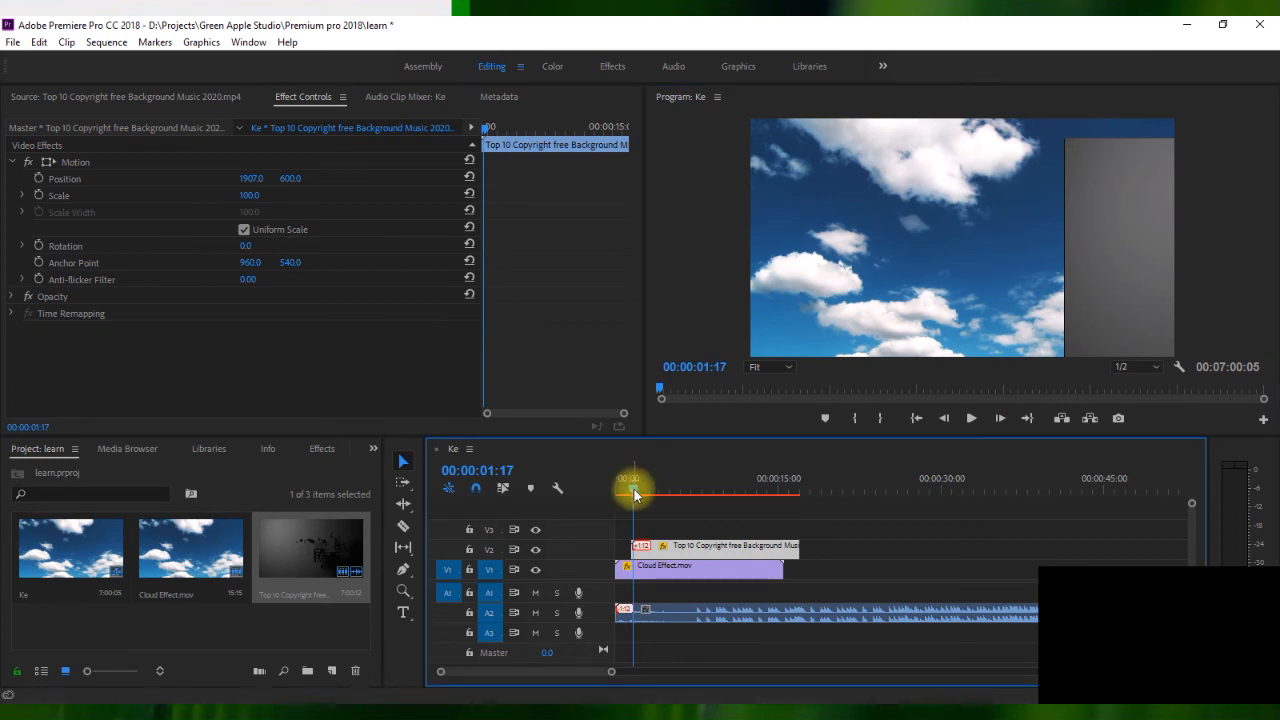
{"action": "left_click_drag", "start_coordinate": [633, 489], "coordinate": [560, 491]}
{"action": "key", "text": "ctrl+z"}
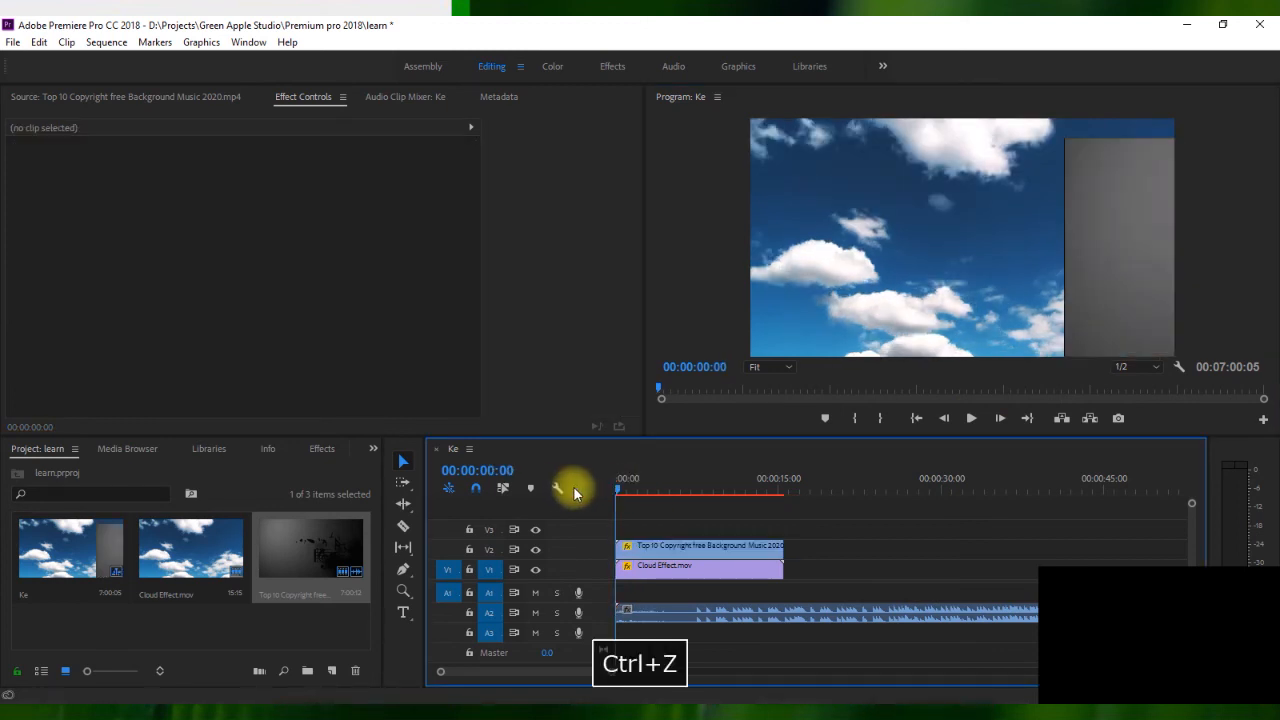
- Keyframe the Cloud Effect clip's Scale at the sequence start, set it to 153 at 00:00:07:11, and preview the animation from the start
{"action": "left_click", "coordinate": [680, 555]}
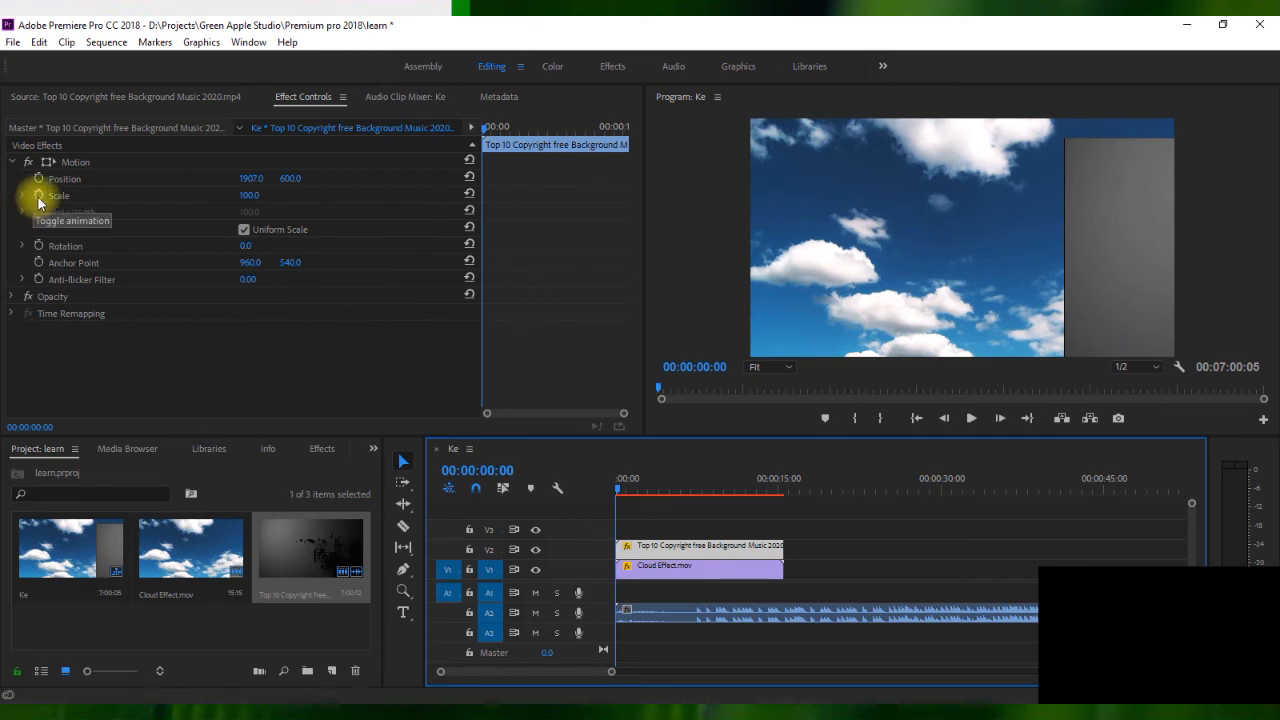
{"action": "left_click", "coordinate": [692, 568]}
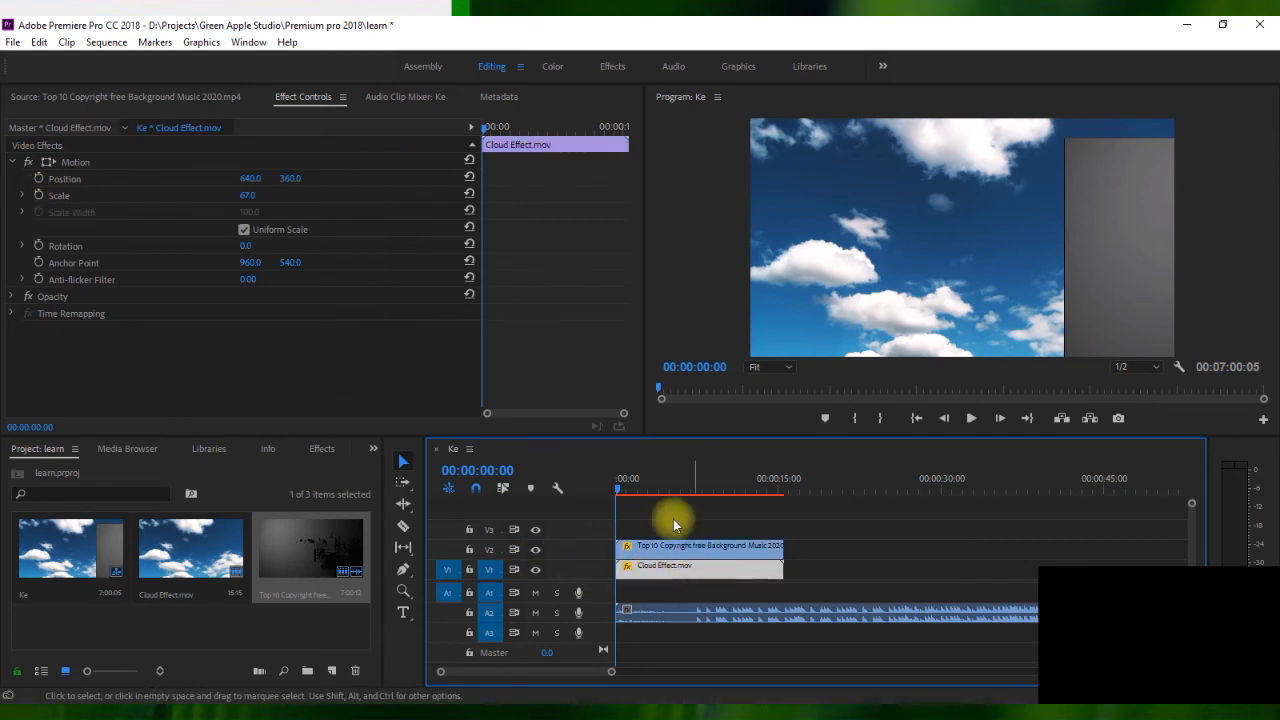
{"action": "left_click", "coordinate": [42, 198]}
{"action": "left_click_drag", "start_coordinate": [623, 491], "coordinate": [695, 491]}
{"action": "left_click_drag", "start_coordinate": [248, 198], "coordinate": [330, 200]}
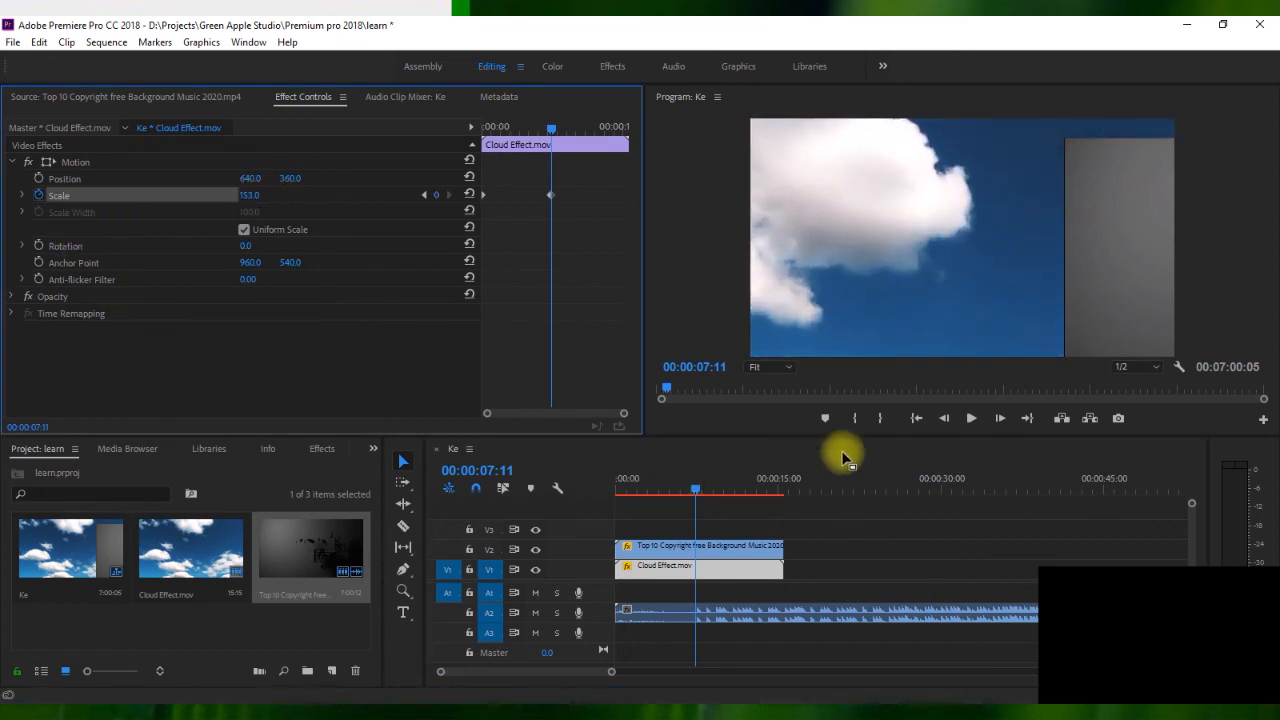
{"action": "left_click_drag", "start_coordinate": [697, 490], "coordinate": [590, 500]}
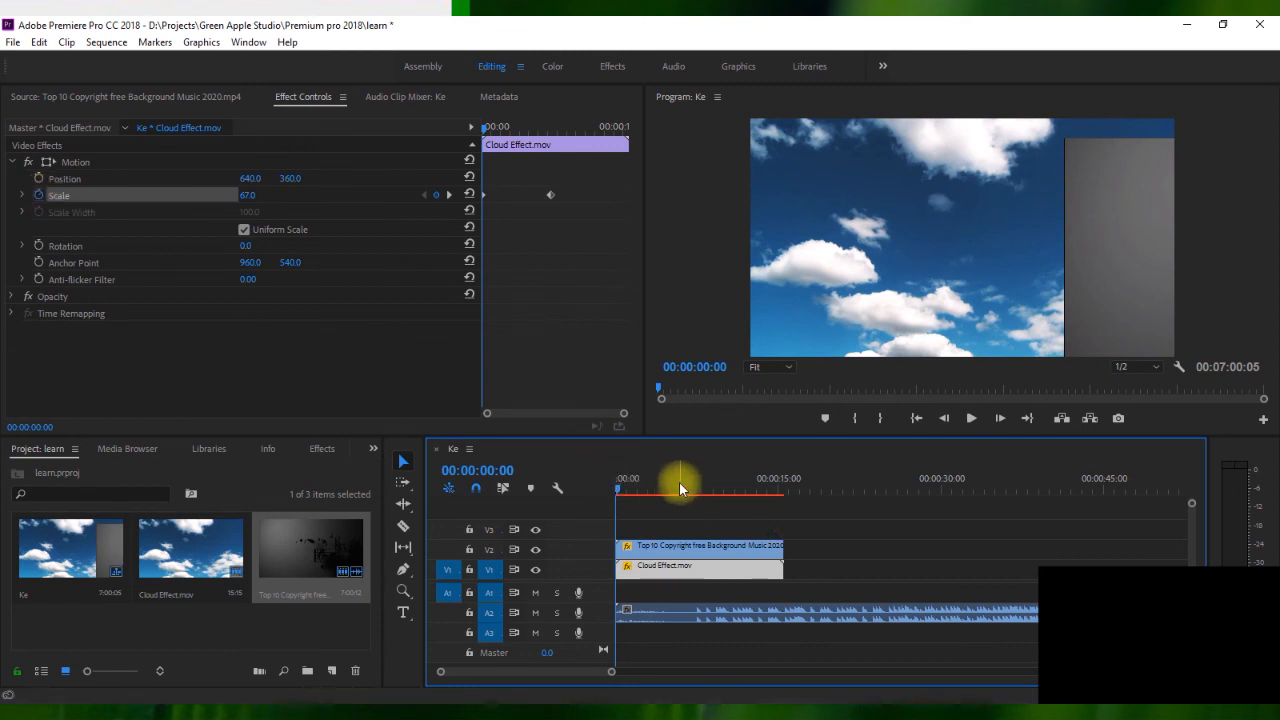
{"action": "key", "text": "space"}
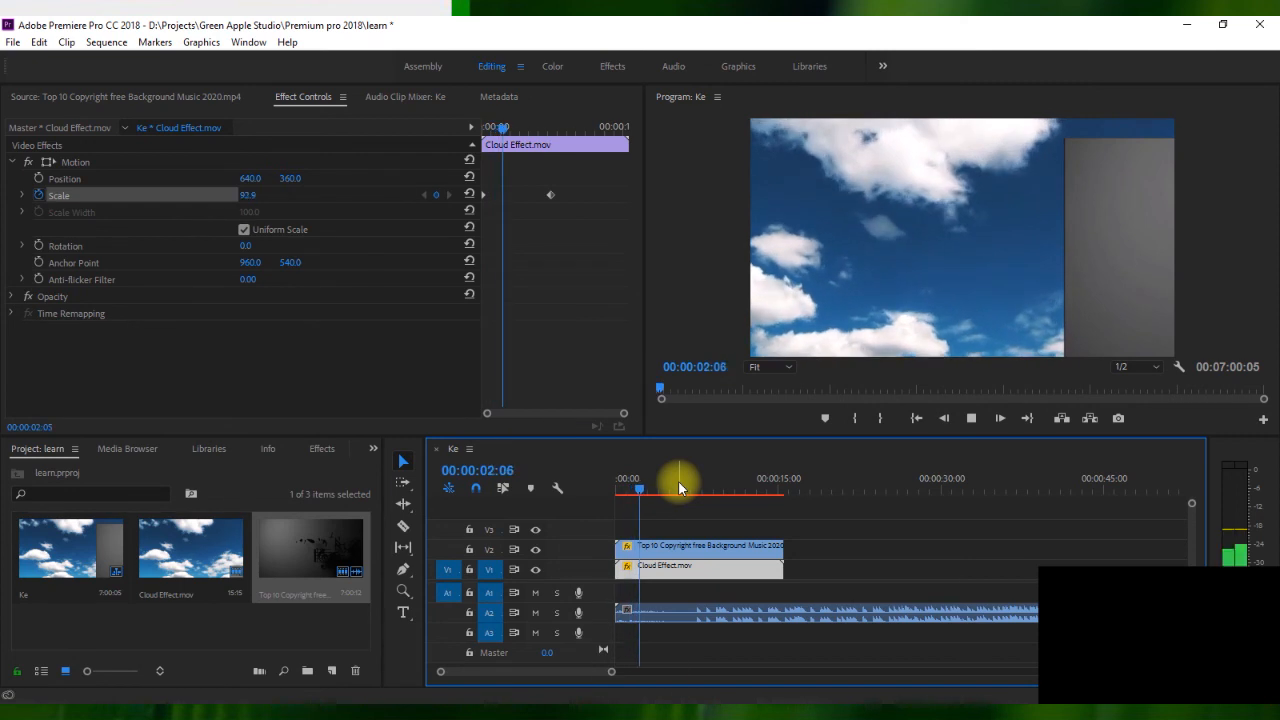
{"action": "key", "text": "space"}
- Reposition the Top 10 Copyright free Background Music 2020 clip on V2 to about 1627 horizontally and 532 vertically
{"action": "left_click", "coordinate": [709, 549]}
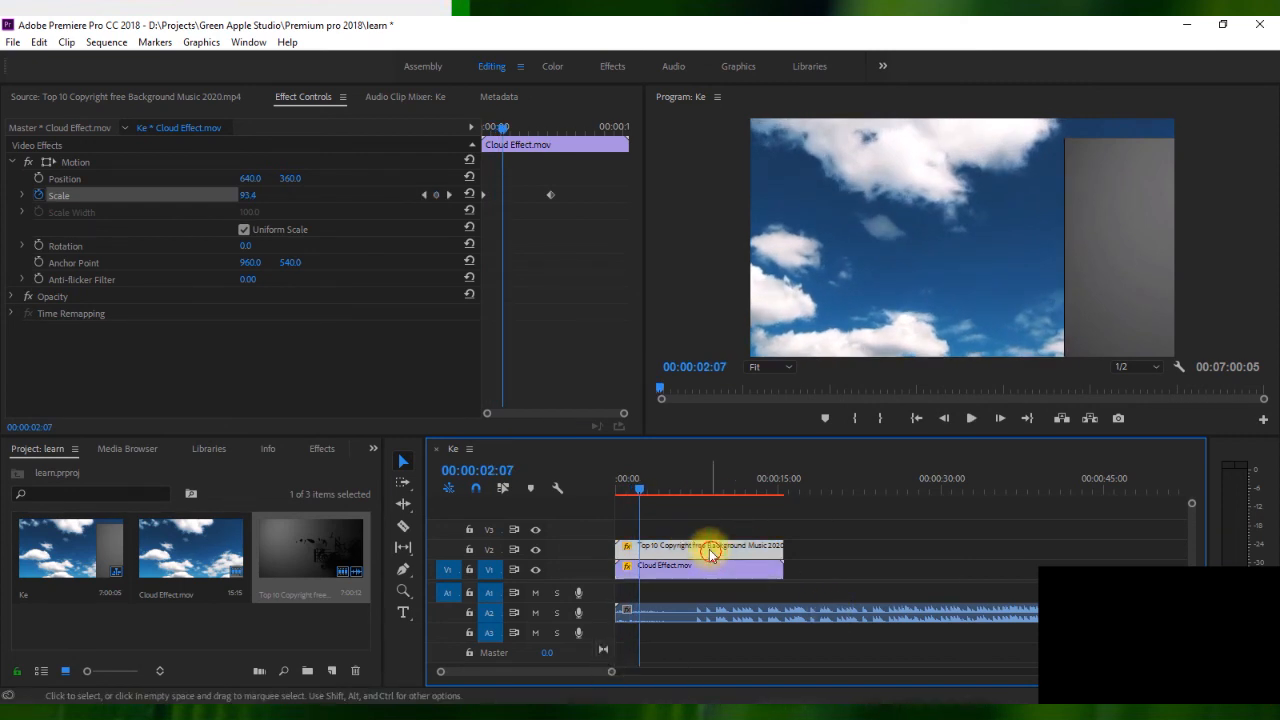
{"action": "left_click_drag", "start_coordinate": [246, 181], "coordinate": [509, 205]}
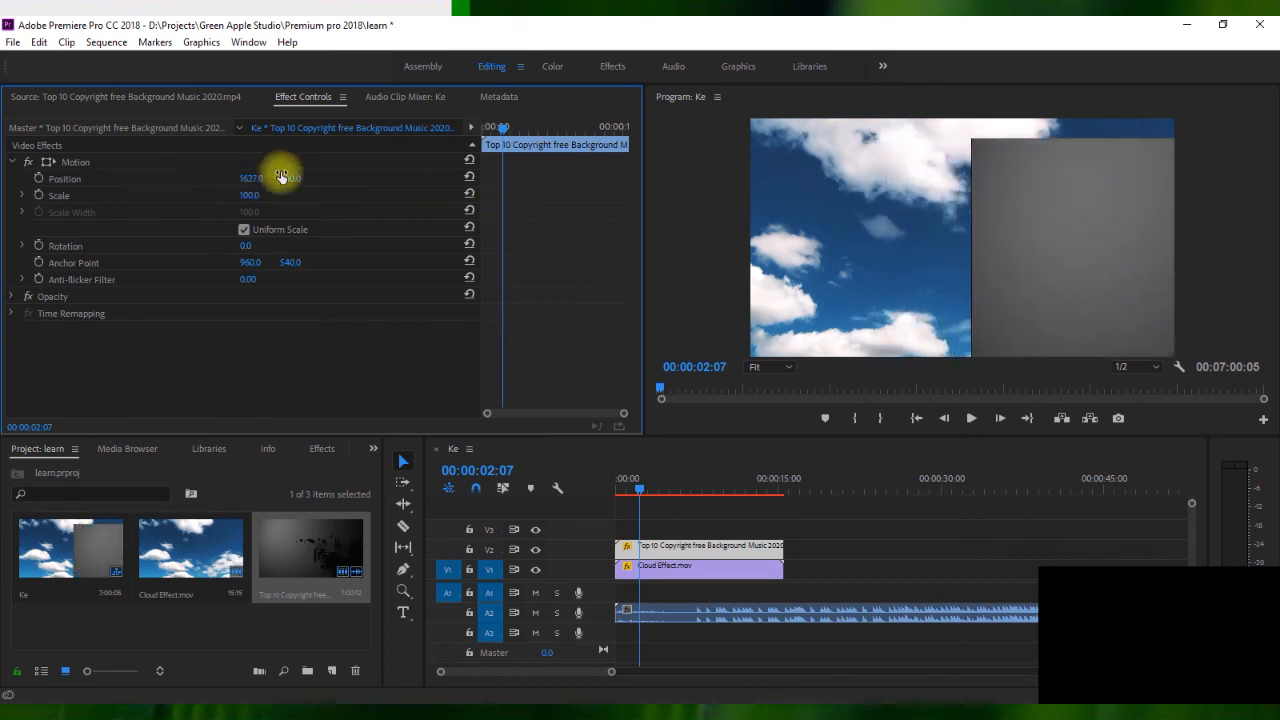
{"action": "left_click_drag", "start_coordinate": [294, 179], "coordinate": [347, 220]}
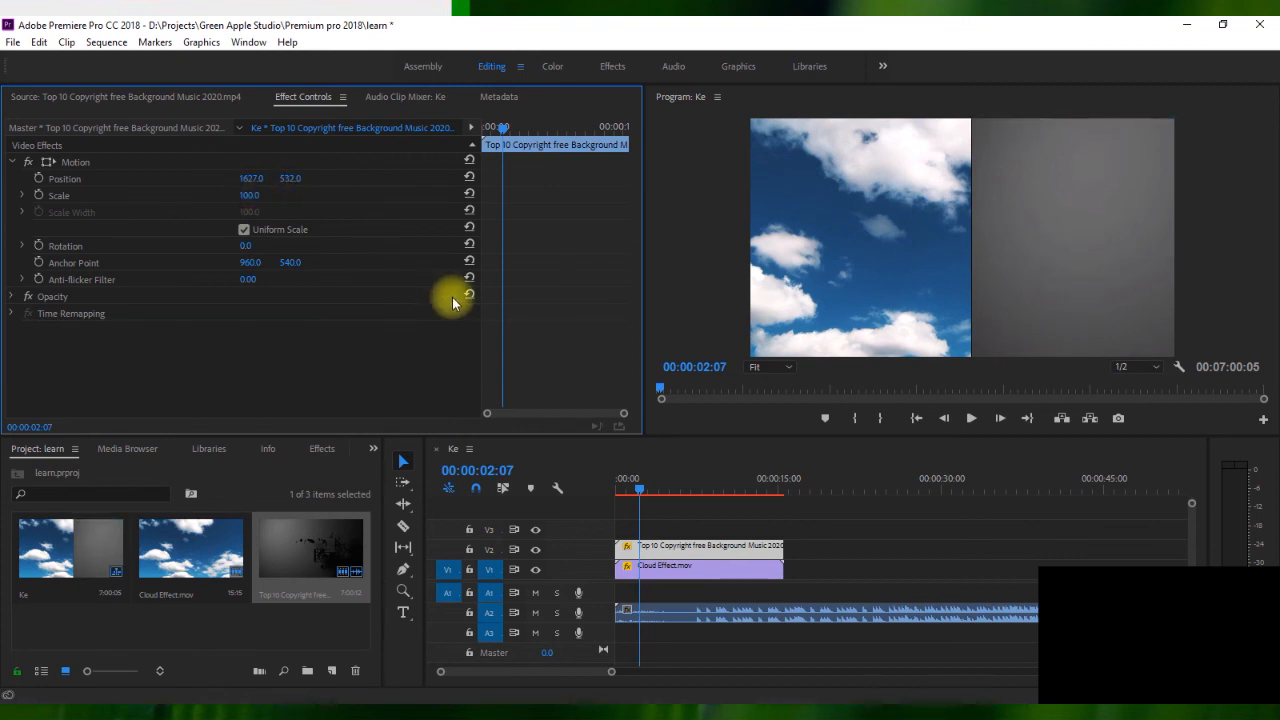
{"action": "left_click", "coordinate": [38, 178]}
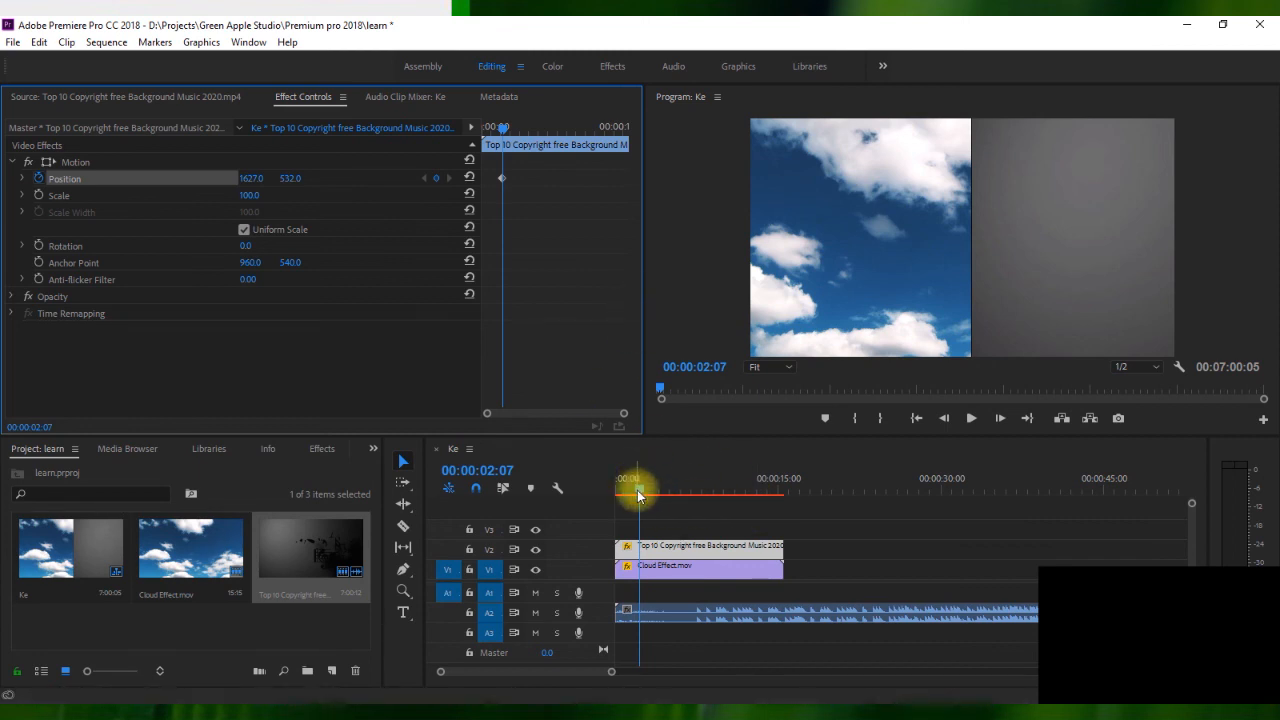
{"action": "left_click", "coordinate": [38, 178]}
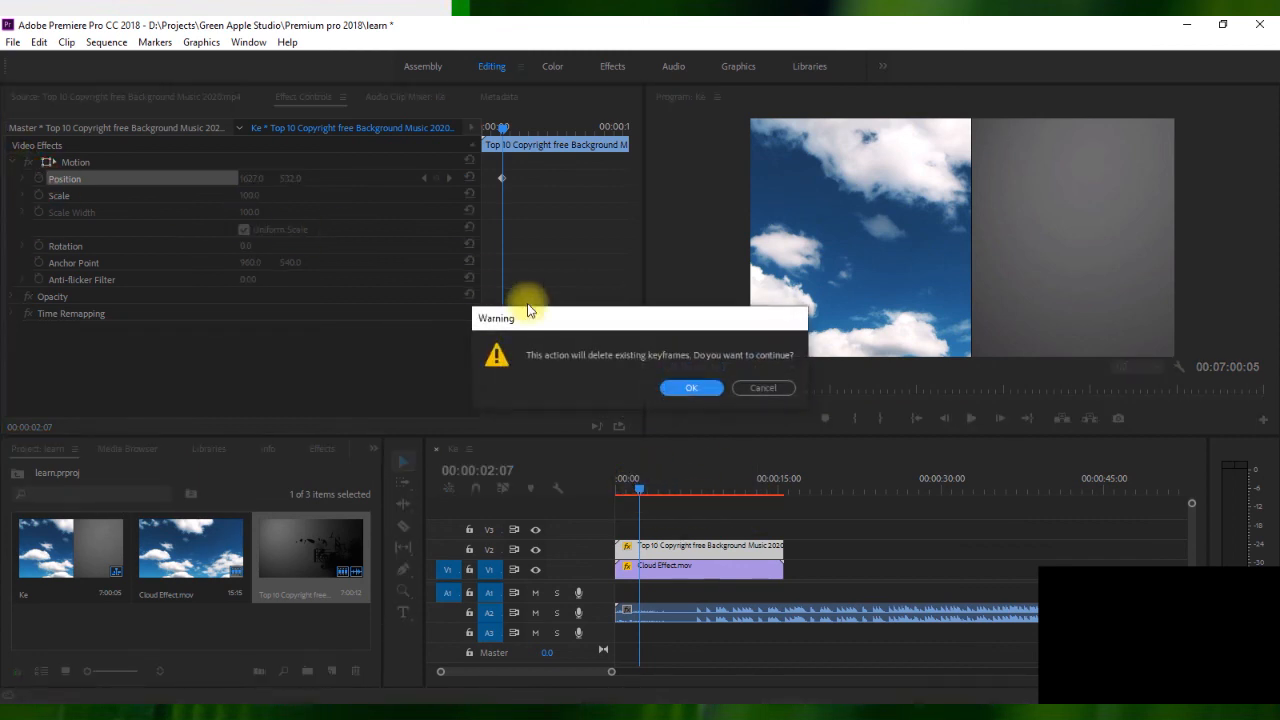
{"action": "left_click", "coordinate": [689, 389]}
- Keyframe the V2 clip's Position at the sequence start, set it to 1834, 880 at 00:00:05:17, and preview the animation from the start
{"action": "left_click_drag", "start_coordinate": [638, 484], "coordinate": [586, 491]}
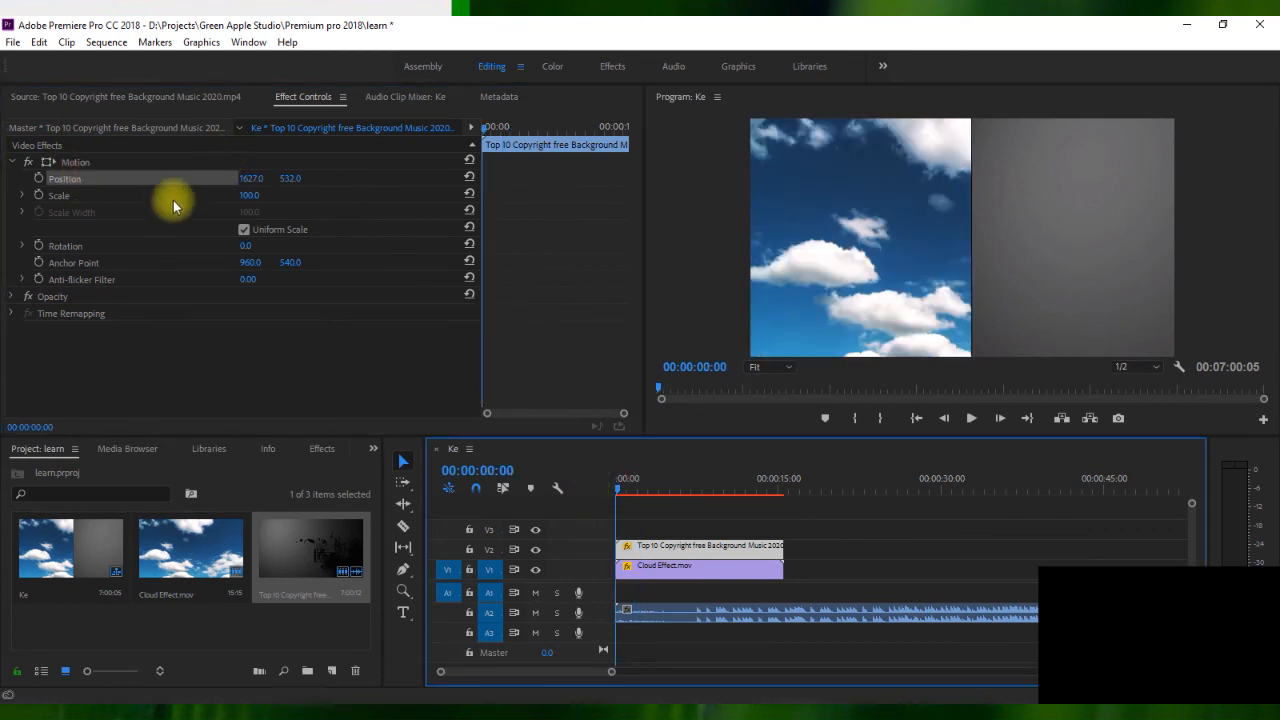
{"action": "left_click", "coordinate": [38, 178]}
{"action": "left_click_drag", "start_coordinate": [621, 488], "coordinate": [679, 491]}
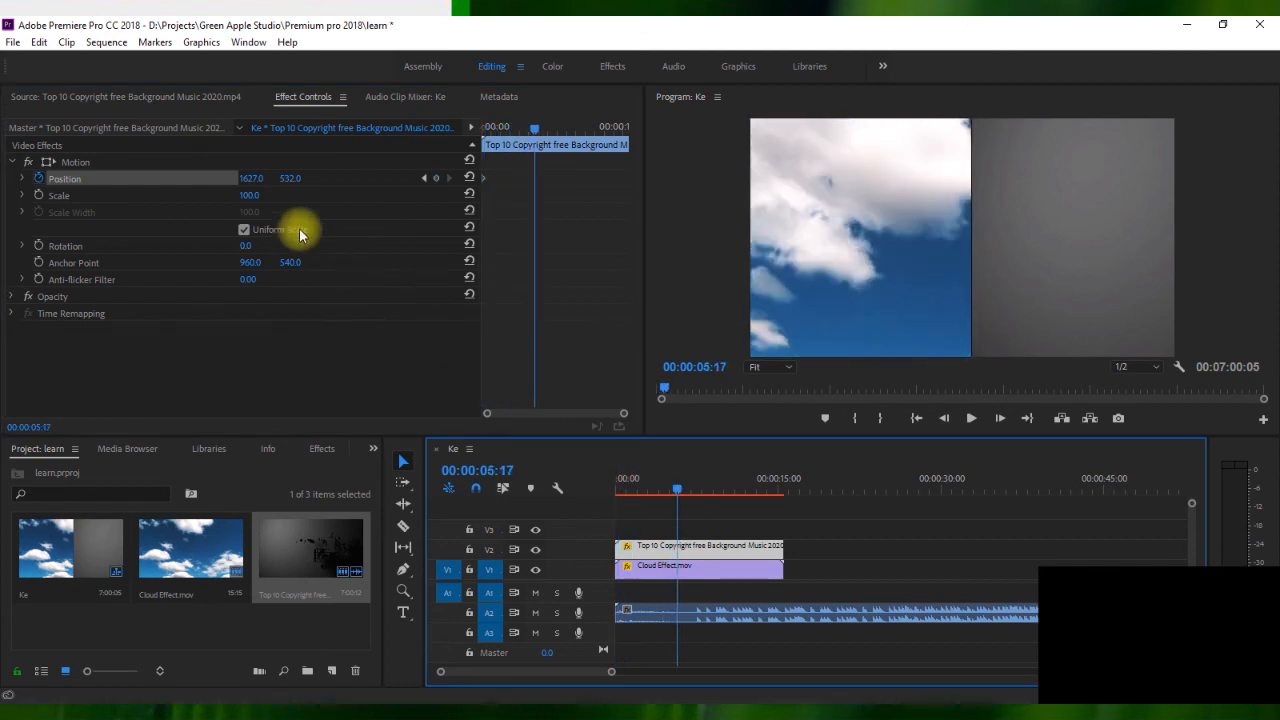
{"action": "left_click_drag", "start_coordinate": [251, 178], "coordinate": [417, 160]}
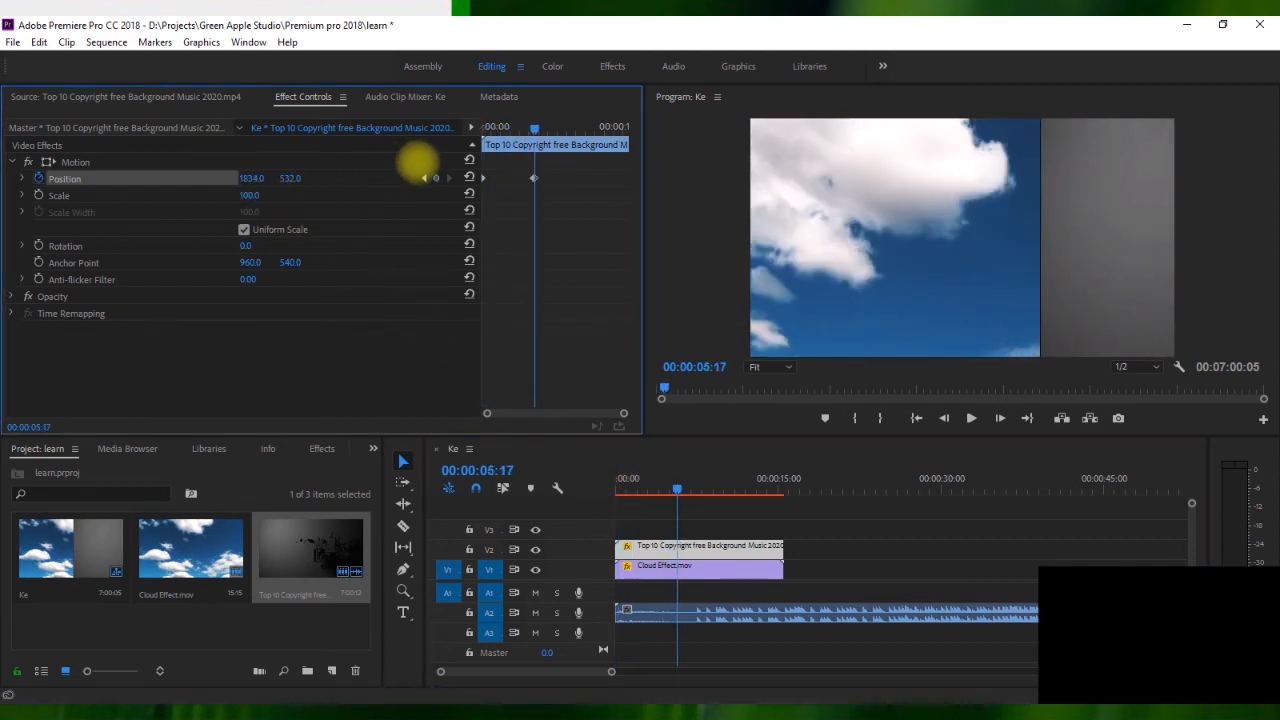
{"action": "left_click_drag", "start_coordinate": [288, 180], "coordinate": [566, 146]}
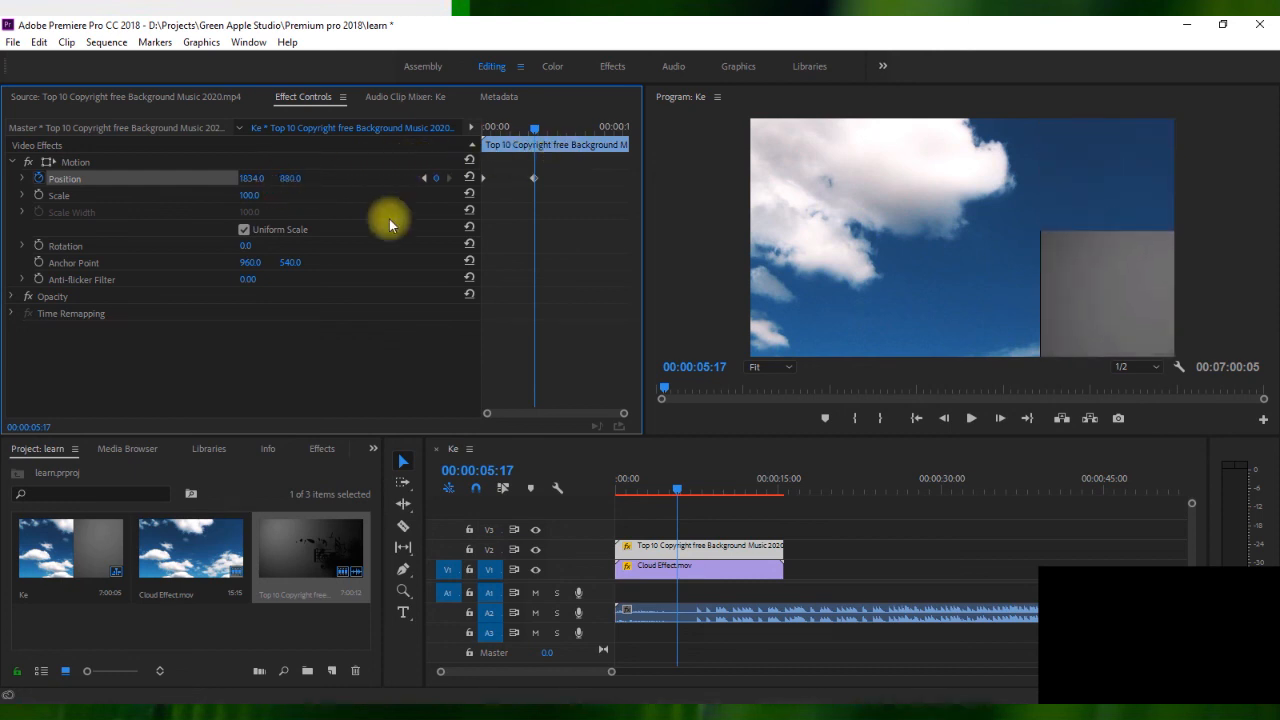
{"action": "left_click_drag", "start_coordinate": [683, 490], "coordinate": [623, 463]}
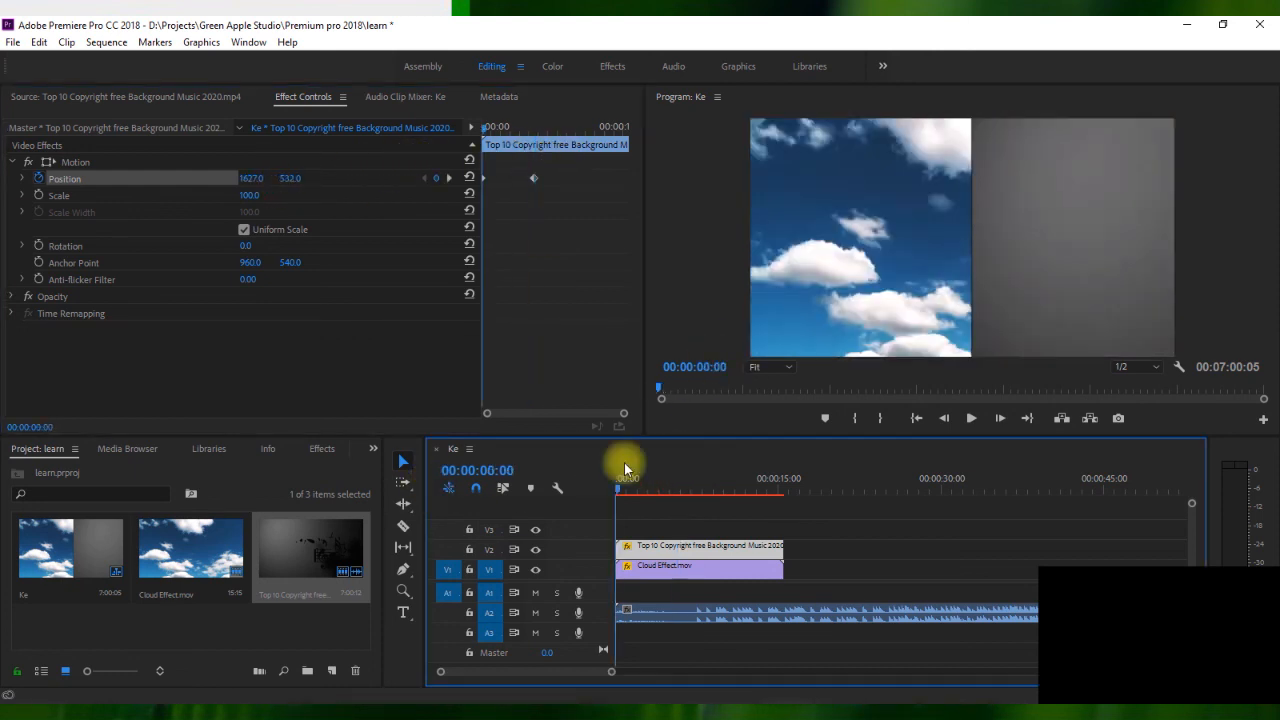
{"action": "left_click", "coordinate": [973, 419]}
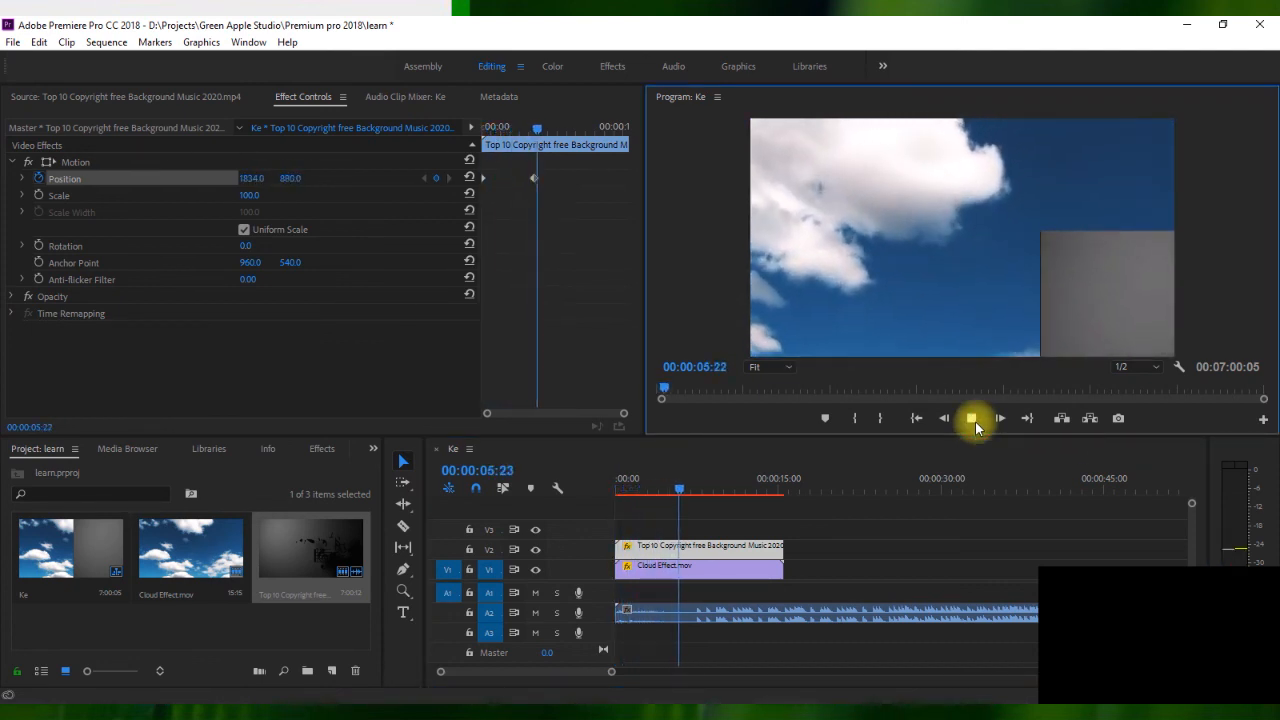
{"action": "left_click", "coordinate": [971, 418]}
- Trim the ends of the V2 video clip and the Cloud Effect clip on V1 back to 00:00:07:06
{"action": "mouse_move", "coordinate": [687, 491]}
{"action": "left_mouse_down"}
{"action": "mouse_move", "coordinate": [735, 507]}
{"action": "mouse_move", "coordinate": [698, 511]}
{"action": "left_mouse_up"}
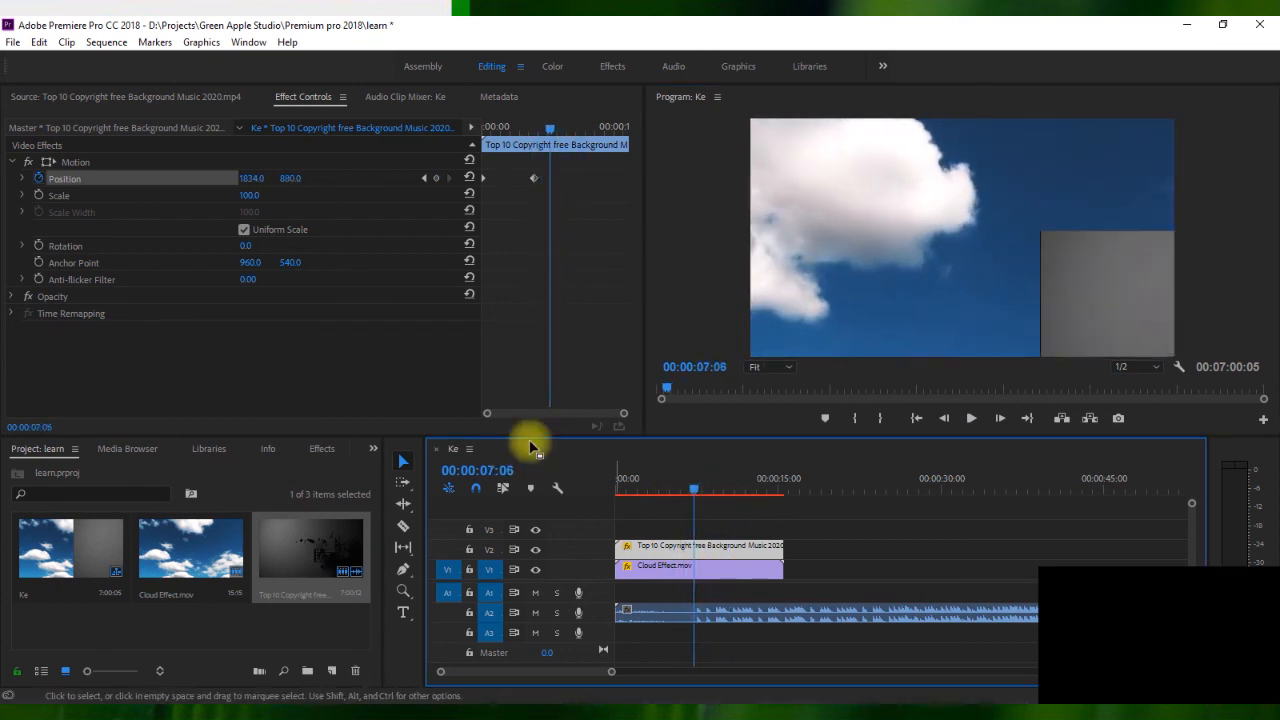
{"action": "left_click_drag", "start_coordinate": [783, 546], "coordinate": [692, 546]}
{"action": "left_click_drag", "start_coordinate": [790, 567], "coordinate": [692, 568]}
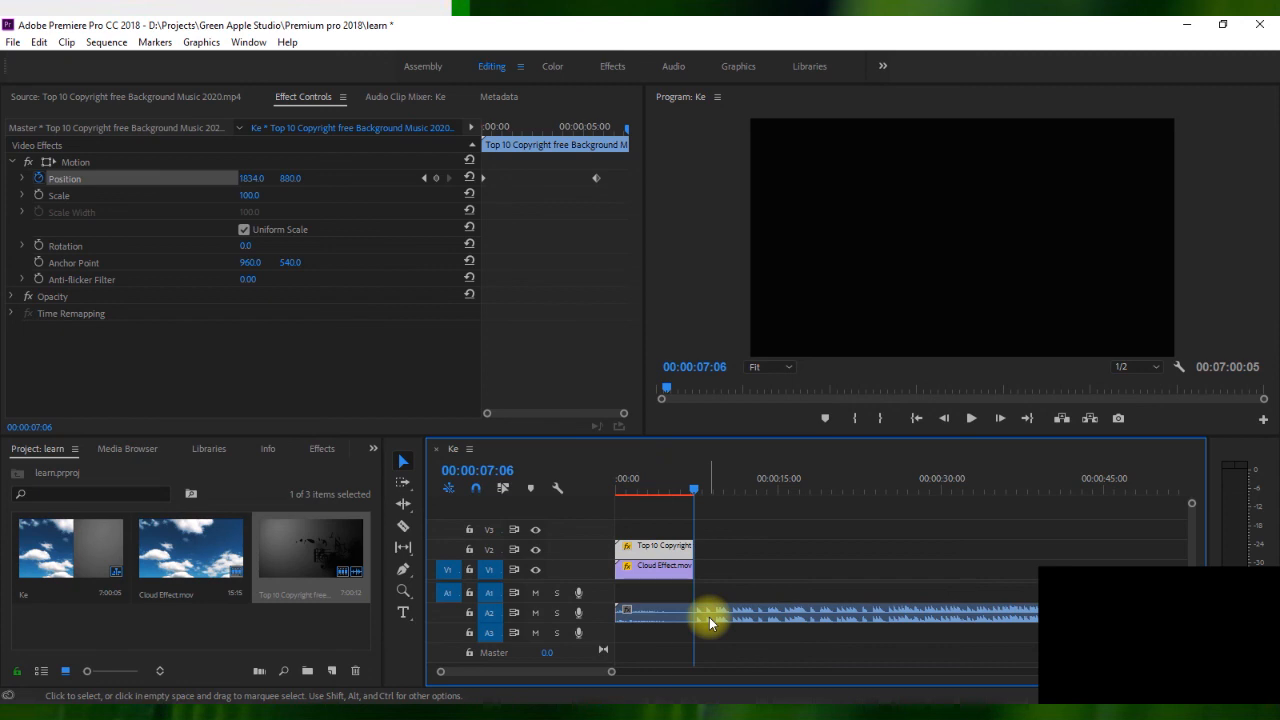
- Split the A2 audio clip at 00:00:07:06 and delete the part after the cut
{"action": "key", "text": "c"}
{"action": "left_click", "coordinate": [700, 614]}
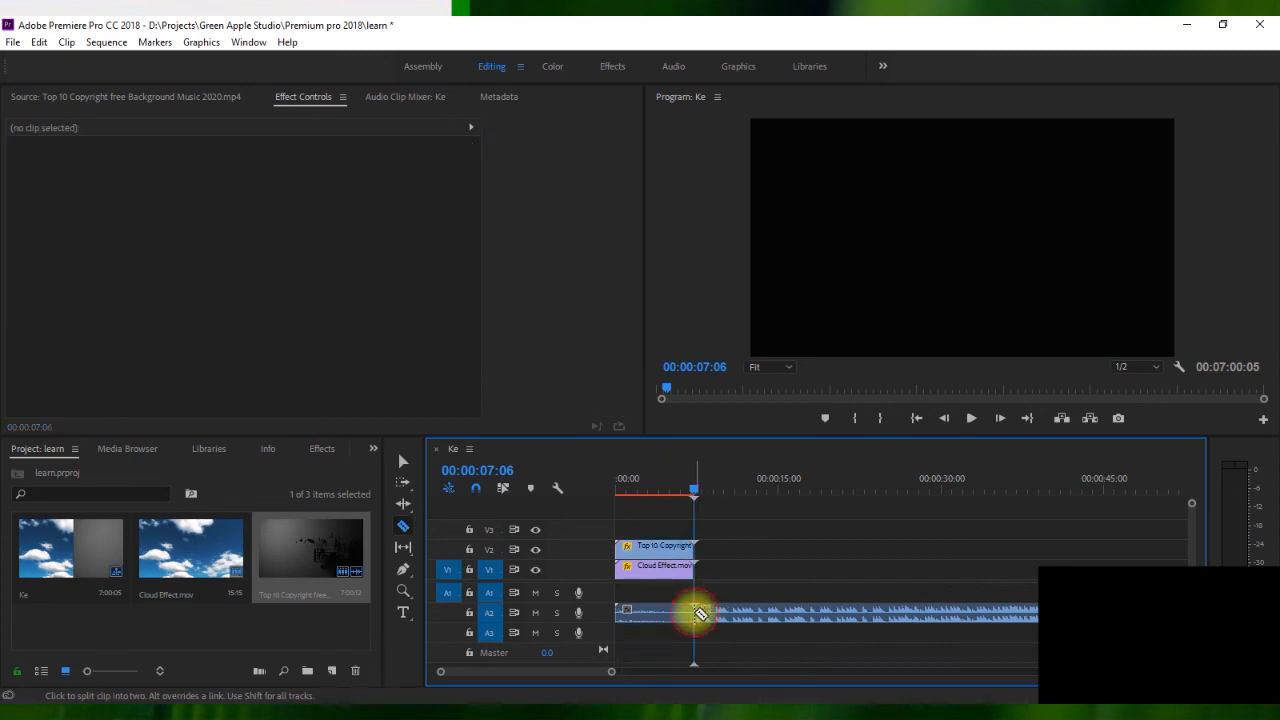
{"action": "key", "text": "v"}
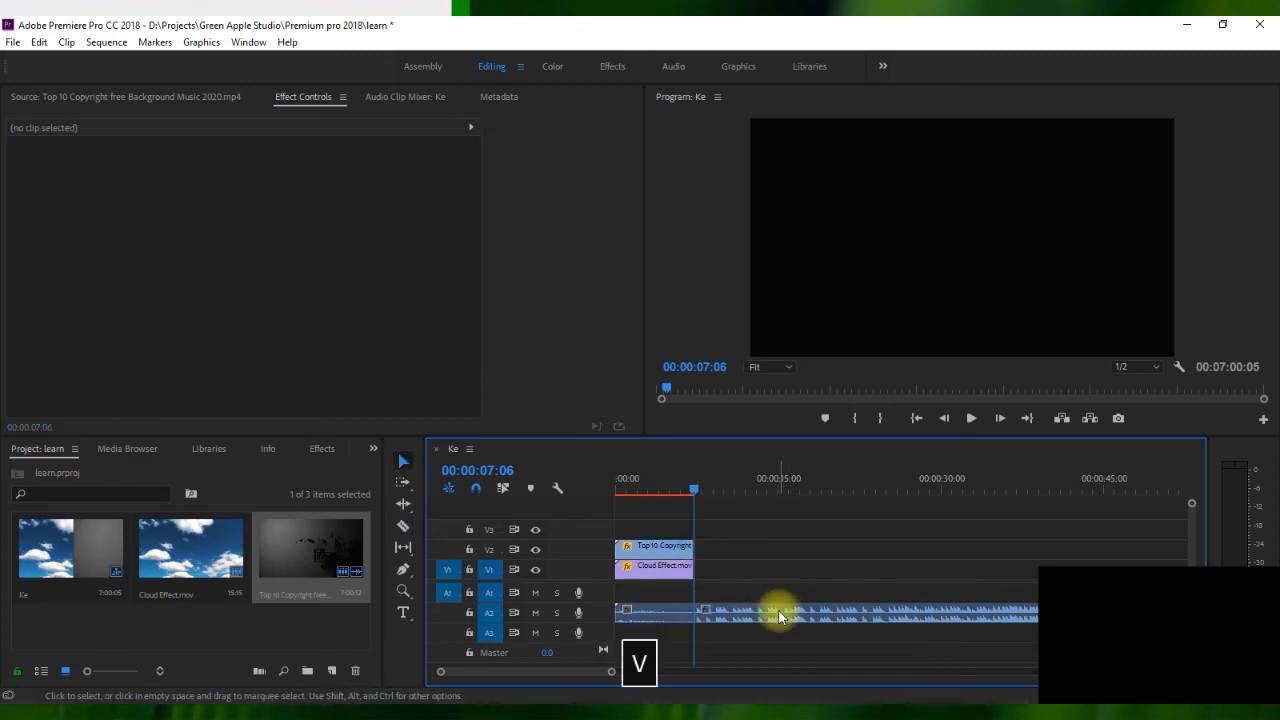
{"action": "left_click", "coordinate": [780, 616]}
{"action": "key", "text": "BackSpace"}
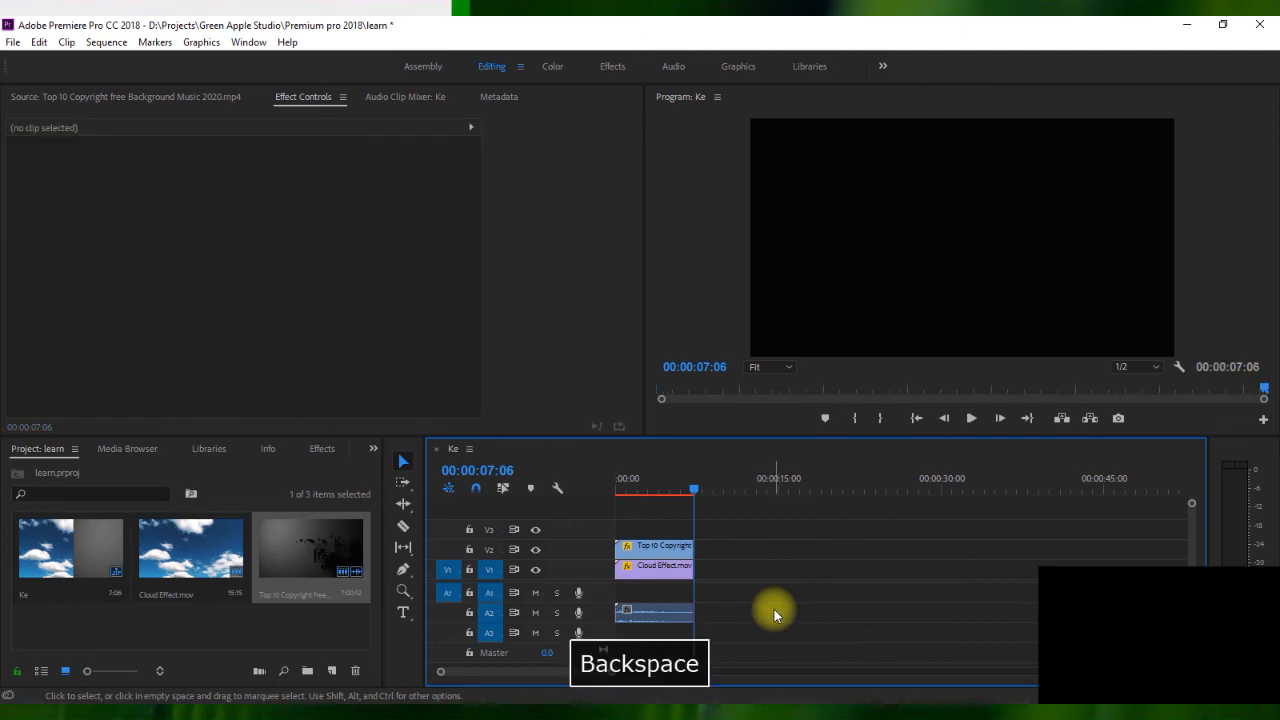
- Apply the default transition to the end of the shortened A2 audio clip
{"action": "left_click_drag", "start_coordinate": [694, 489], "coordinate": [623, 530]}
{"action": "right_click", "coordinate": [698, 612]}
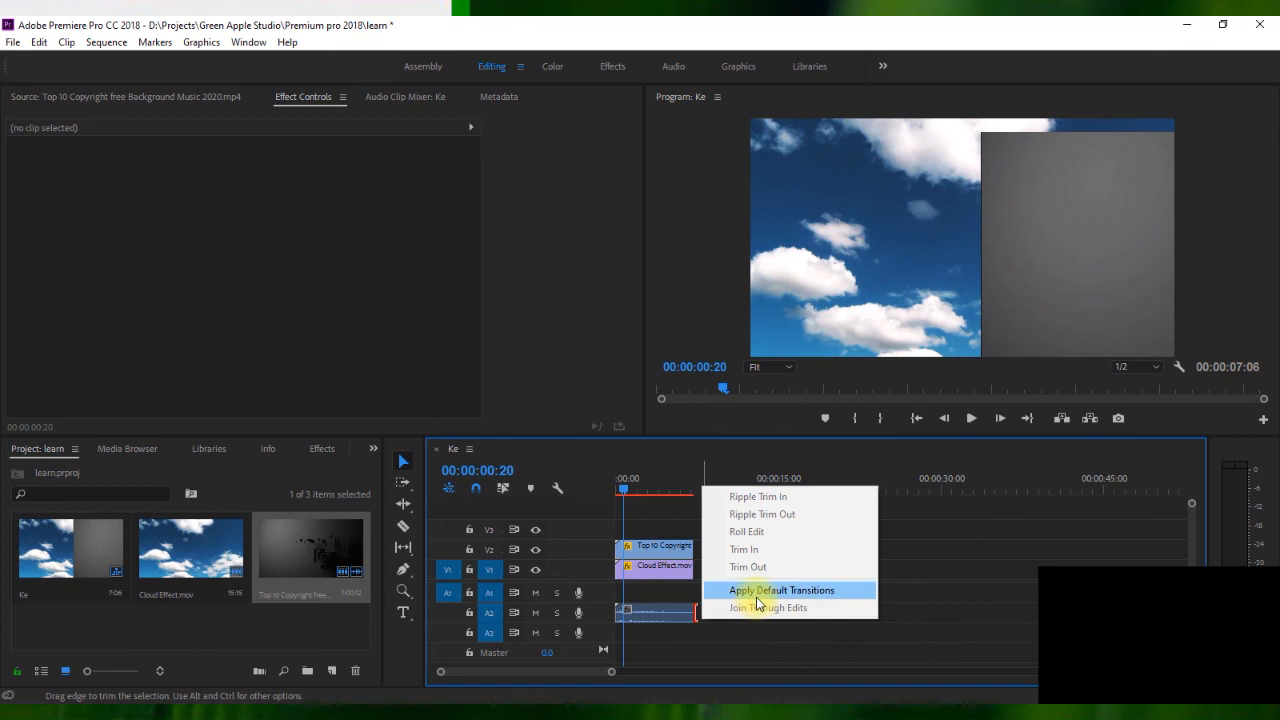
{"action": "left_click", "coordinate": [757, 597]}
- Collapse the Cloud Effect clip's Motion settings, examine its Opacity settings, and return to the sequence start
{"action": "left_click", "coordinate": [648, 566]}
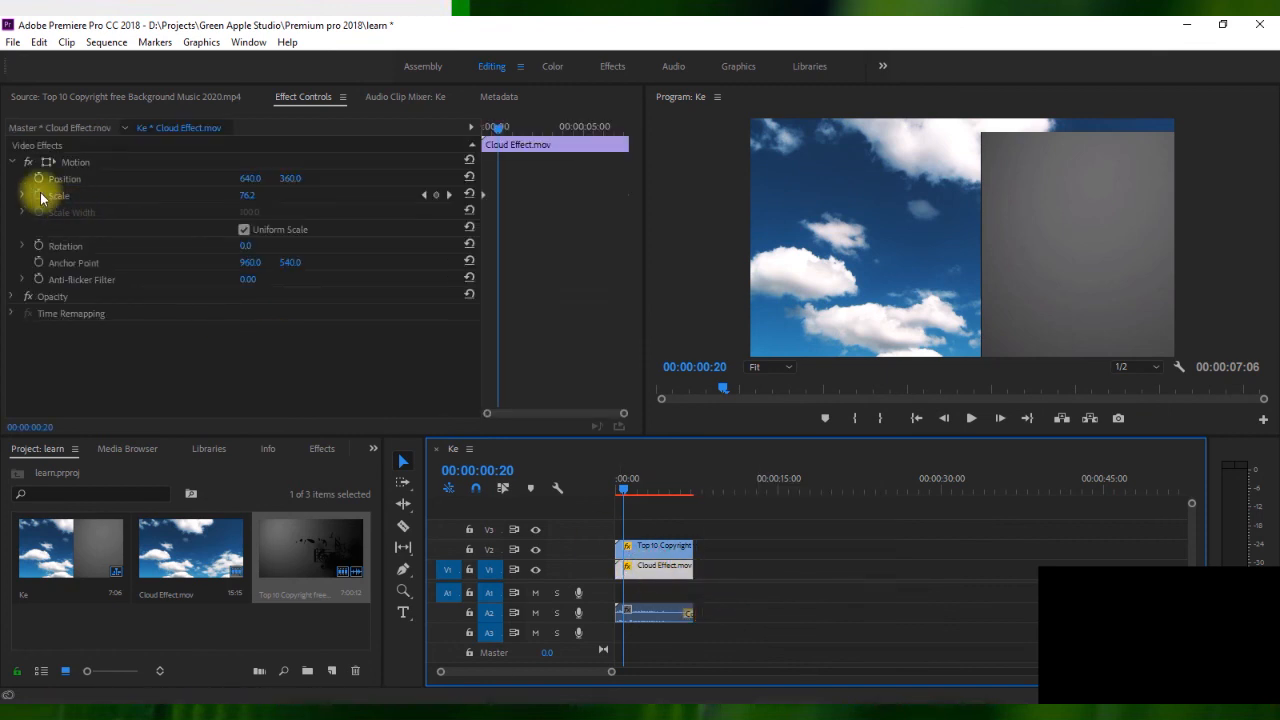
{"action": "left_click", "coordinate": [13, 165]}
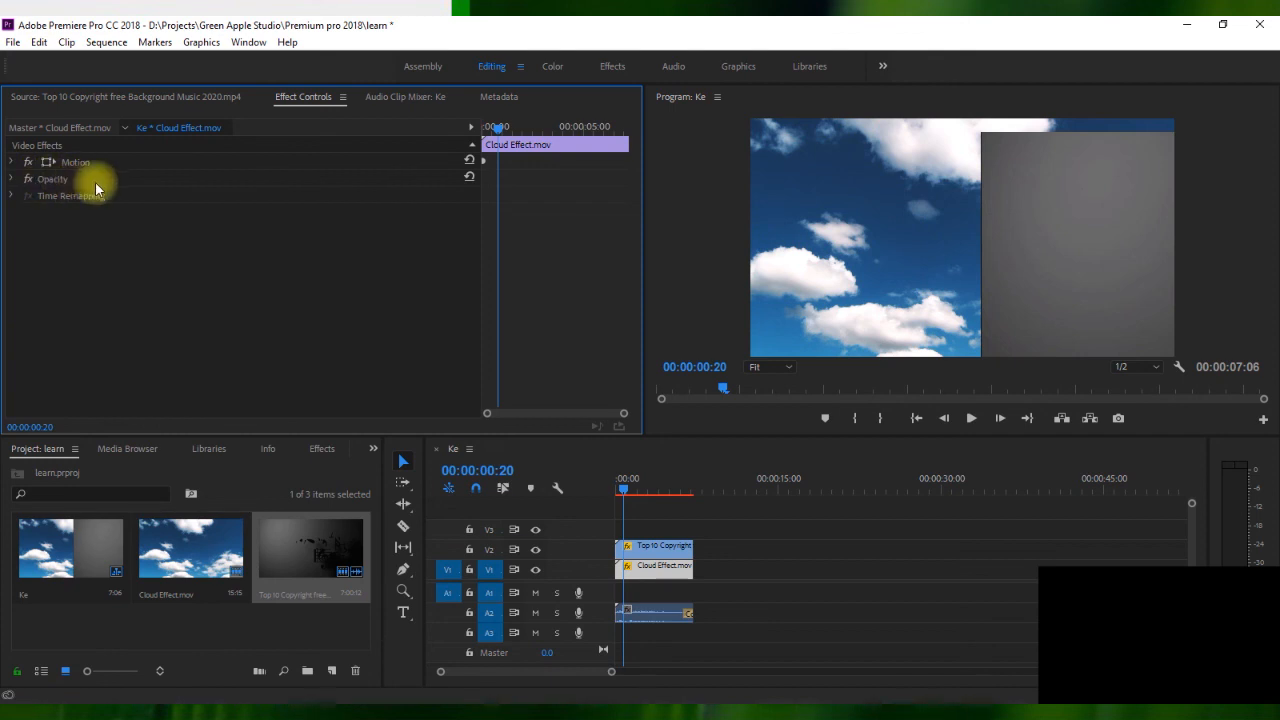
{"action": "left_click", "coordinate": [13, 180]}
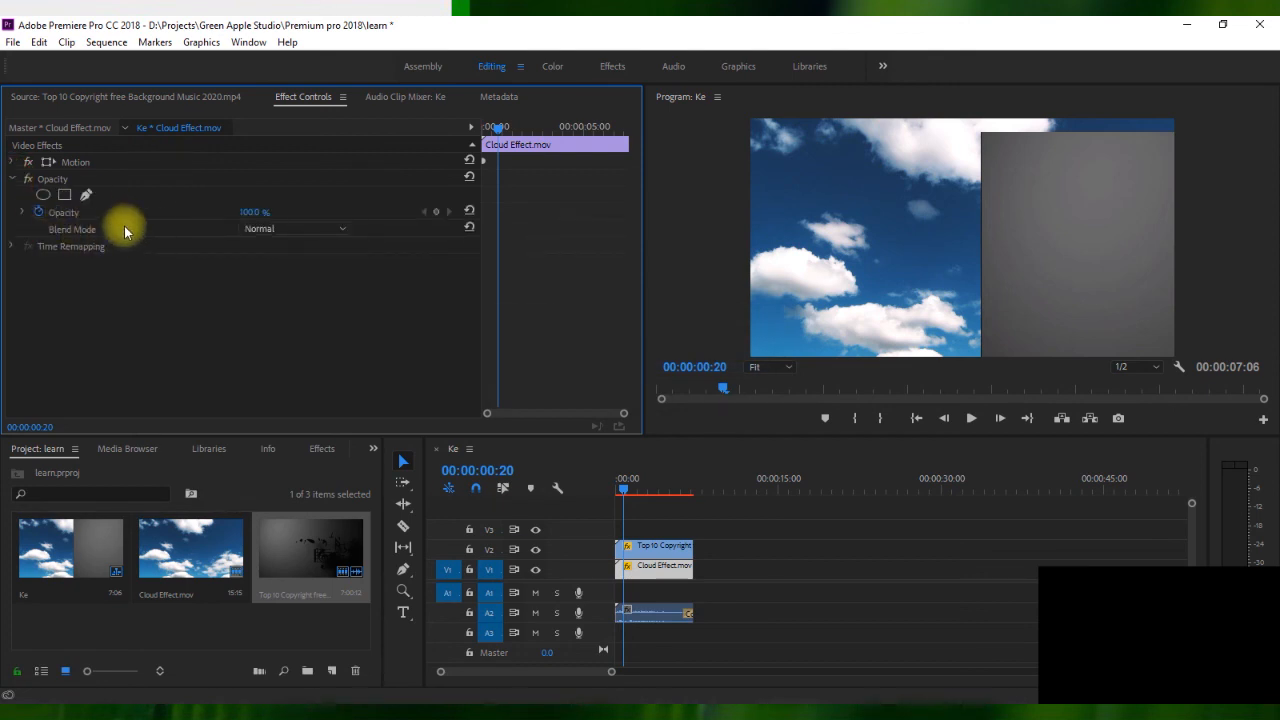
{"action": "left_click", "coordinate": [13, 179]}
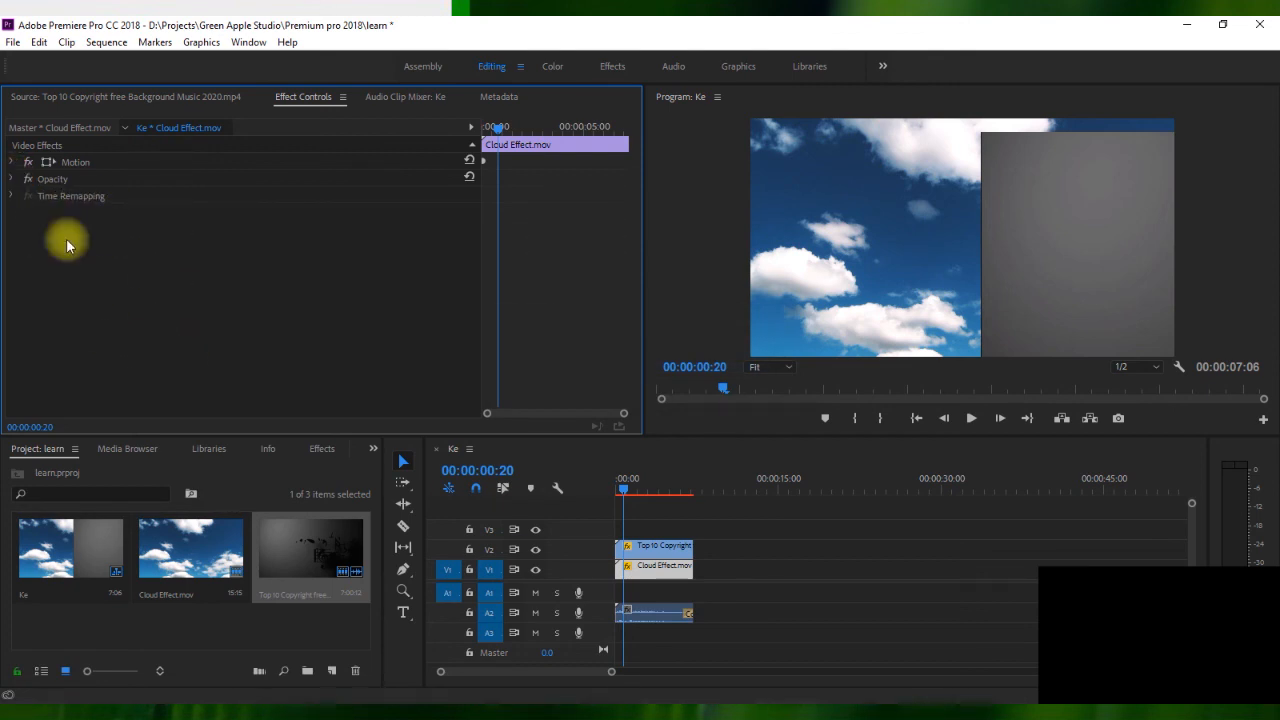
{"action": "left_click_drag", "start_coordinate": [623, 487], "coordinate": [600, 491]}
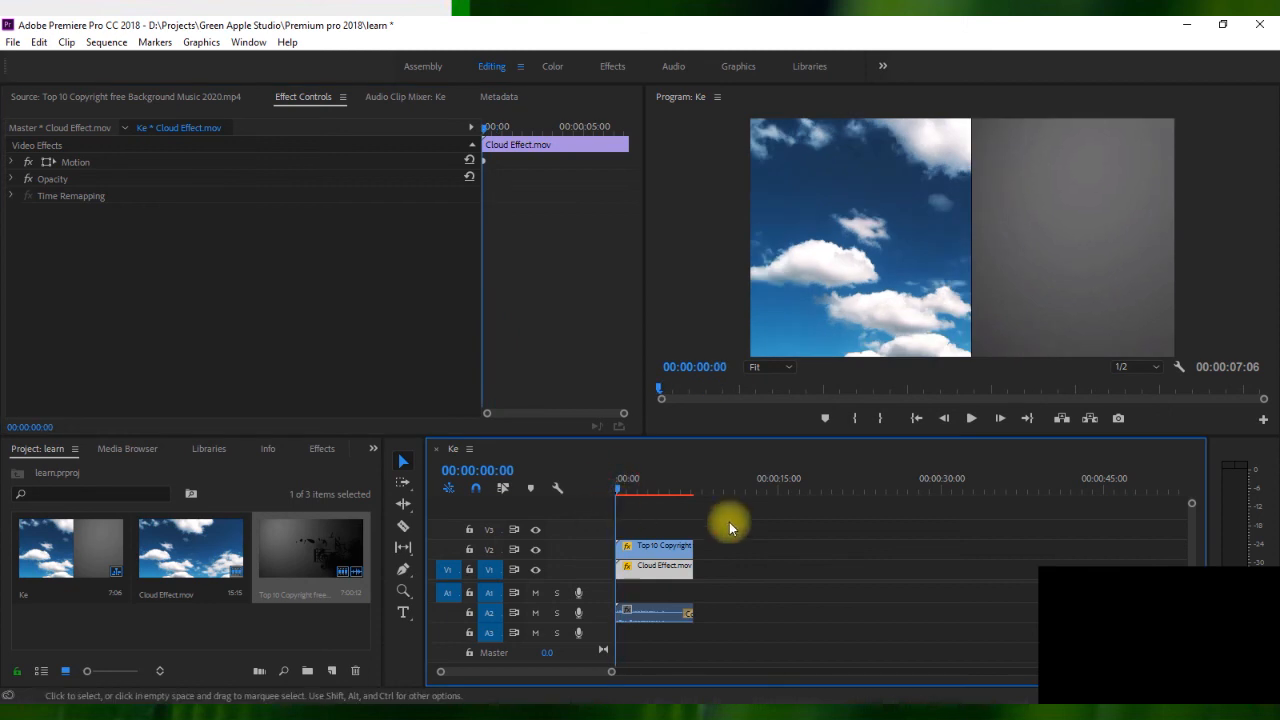